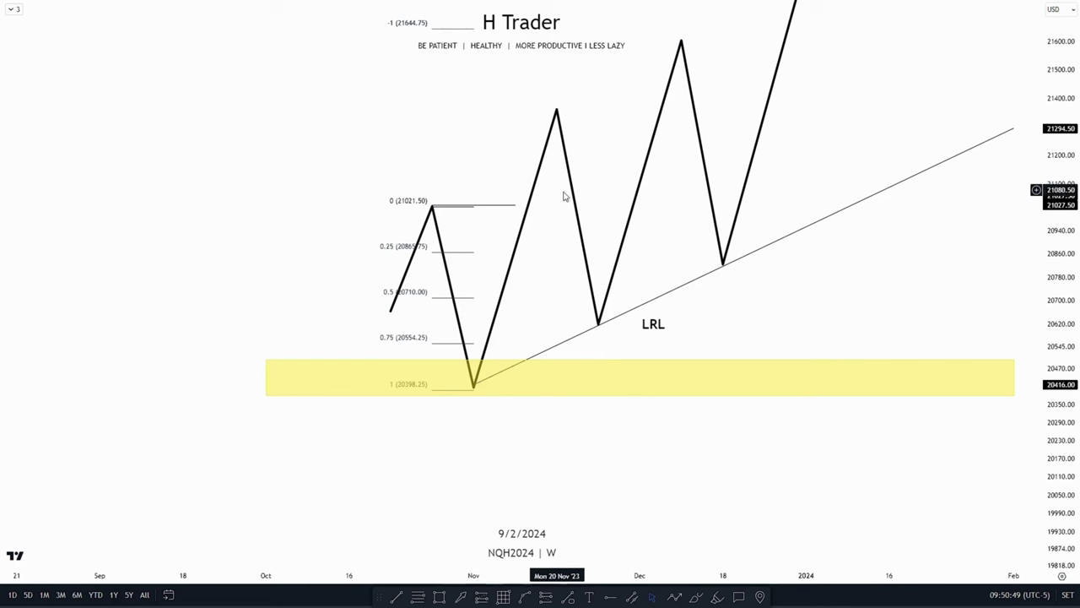
Step: Examine the weekly bullish schematic's swing highs and lows, Fibonacci retracement levels, lower yellow zone and rising LRL trendline
{"action": "left_click_drag", "start_coordinate": [475, 120], "coordinate": [570, 158]}
{"action": "left_click_drag", "start_coordinate": [1060, 241], "coordinate": [1061, 201]}
{"action": "scroll", "coordinate": [605, 314], "scroll_direction": "up", "scroll_amount": 1}
{"action": "left_click_drag", "start_coordinate": [605, 321], "coordinate": [473, 230]}
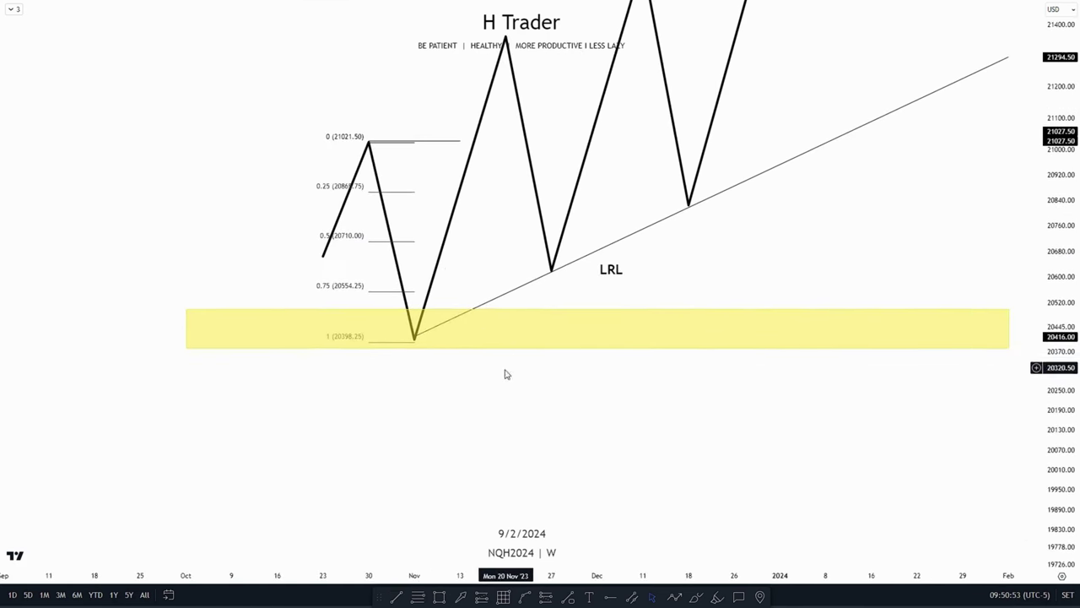
{"action": "left_click_drag", "start_coordinate": [461, 279], "coordinate": [560, 309]}
{"action": "left_click_drag", "start_coordinate": [329, 249], "coordinate": [333, 286]}
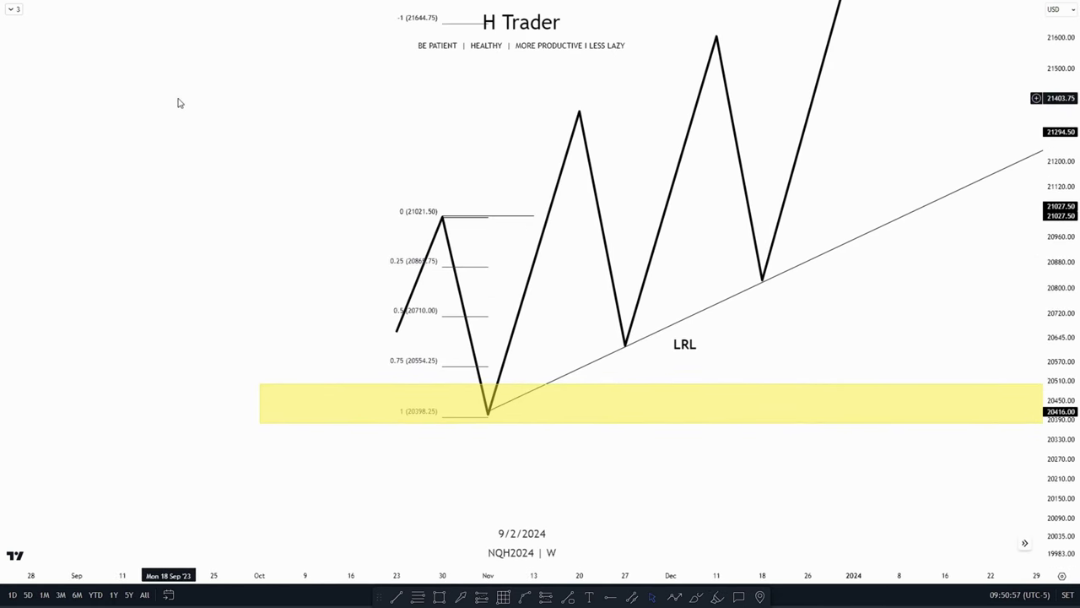
{"action": "left_click_drag", "start_coordinate": [178, 103], "coordinate": [184, 172]}
{"action": "left_click_drag", "start_coordinate": [379, 412], "coordinate": [346, 161]}
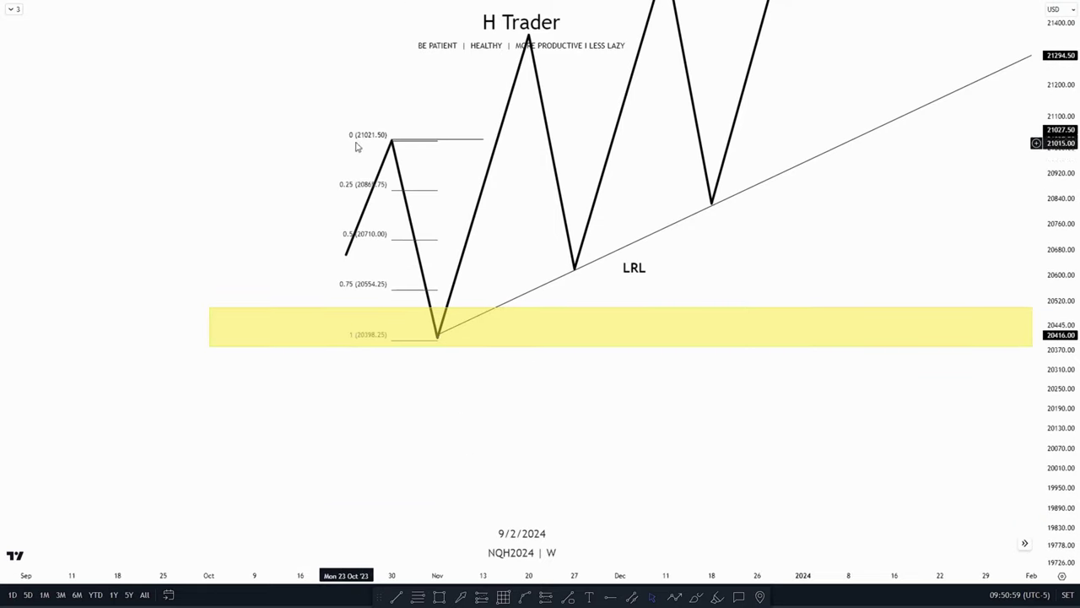
{"action": "left_click_drag", "start_coordinate": [490, 443], "coordinate": [368, 549]}
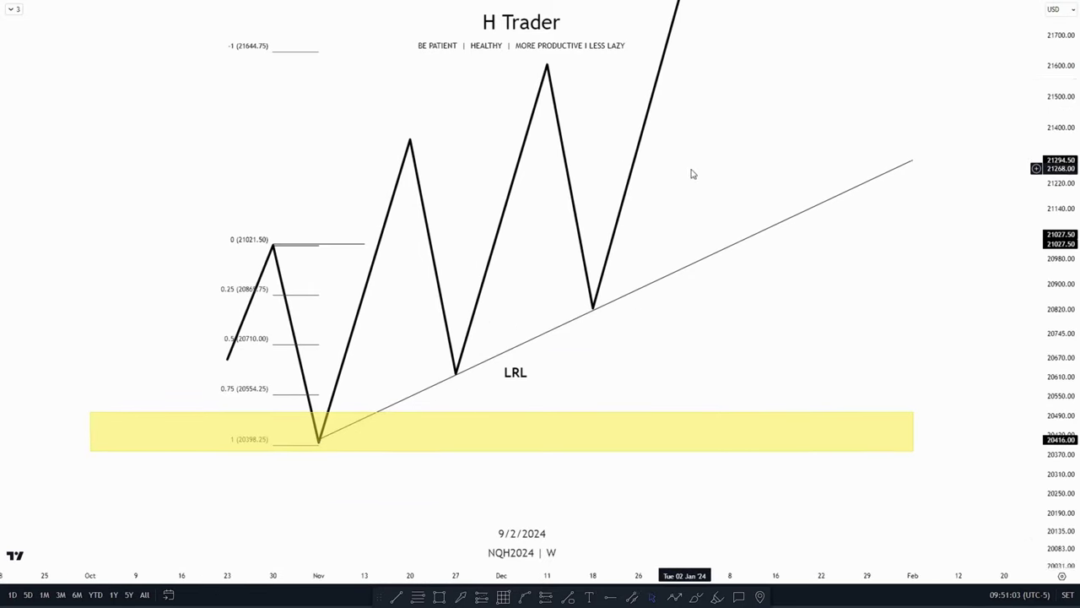
{"action": "left_click_drag", "start_coordinate": [682, 172], "coordinate": [866, 125]}
{"action": "left_click_drag", "start_coordinate": [715, 237], "coordinate": [759, 200]}
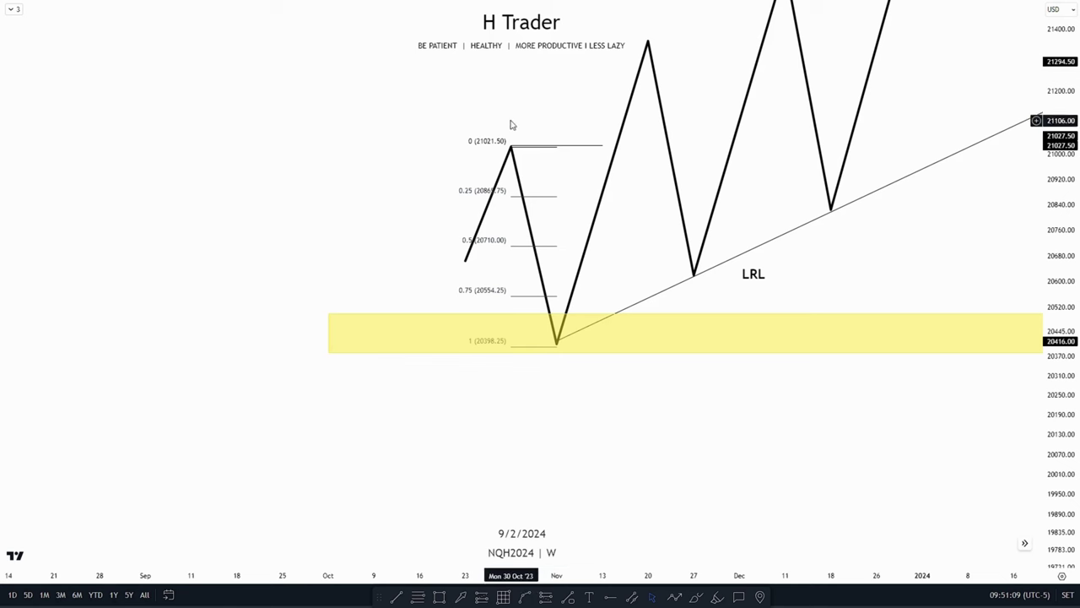
{"action": "left_click_drag", "start_coordinate": [392, 180], "coordinate": [318, 133]}
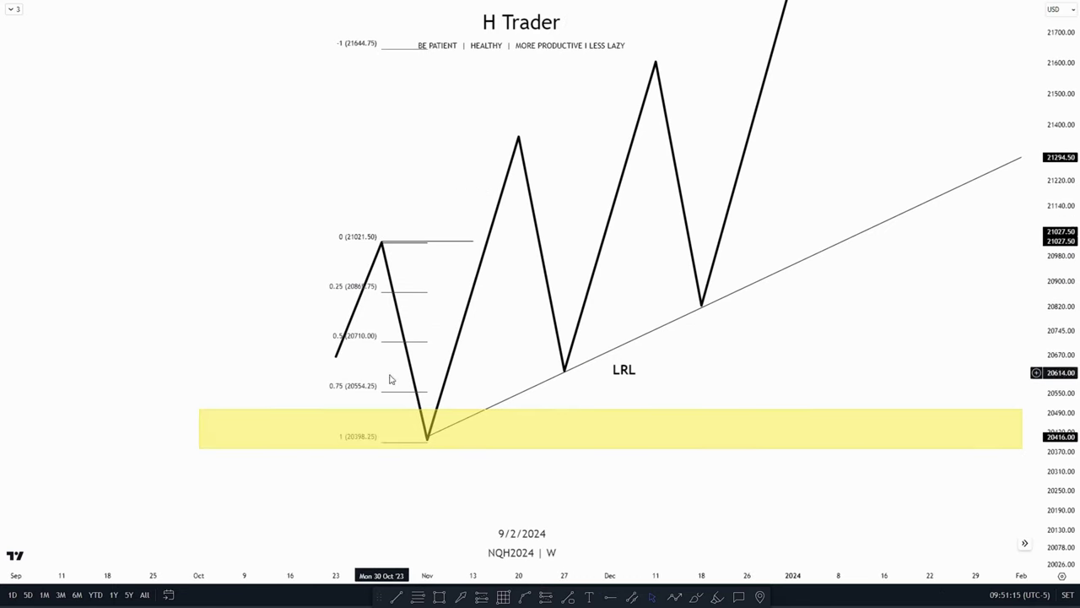
{"action": "left_click_drag", "start_coordinate": [290, 238], "coordinate": [222, 292]}
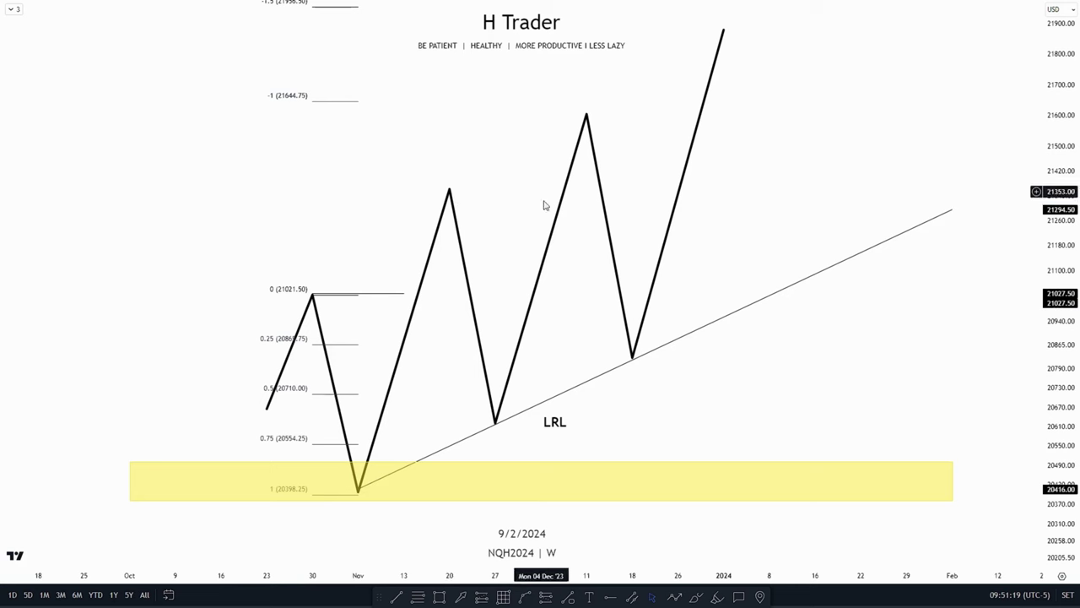
{"action": "left_click_drag", "start_coordinate": [707, 383], "coordinate": [851, 292]}
{"action": "left_click_drag", "start_coordinate": [578, 308], "coordinate": [582, 315]}
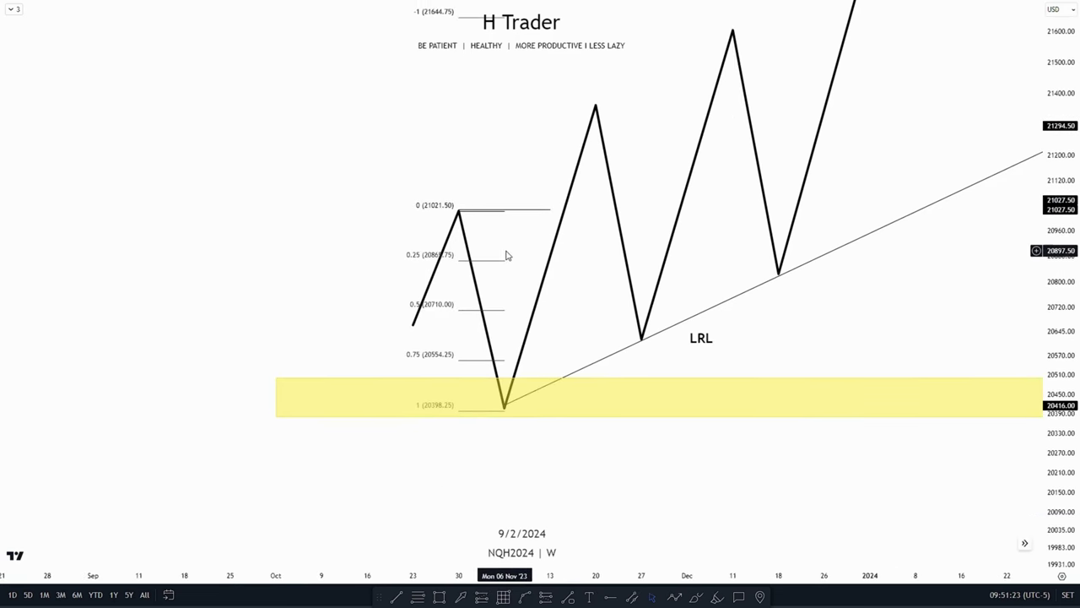
{"action": "left_click_drag", "start_coordinate": [504, 245], "coordinate": [455, 231]}
{"action": "left_click_drag", "start_coordinate": [519, 277], "coordinate": [564, 371]}
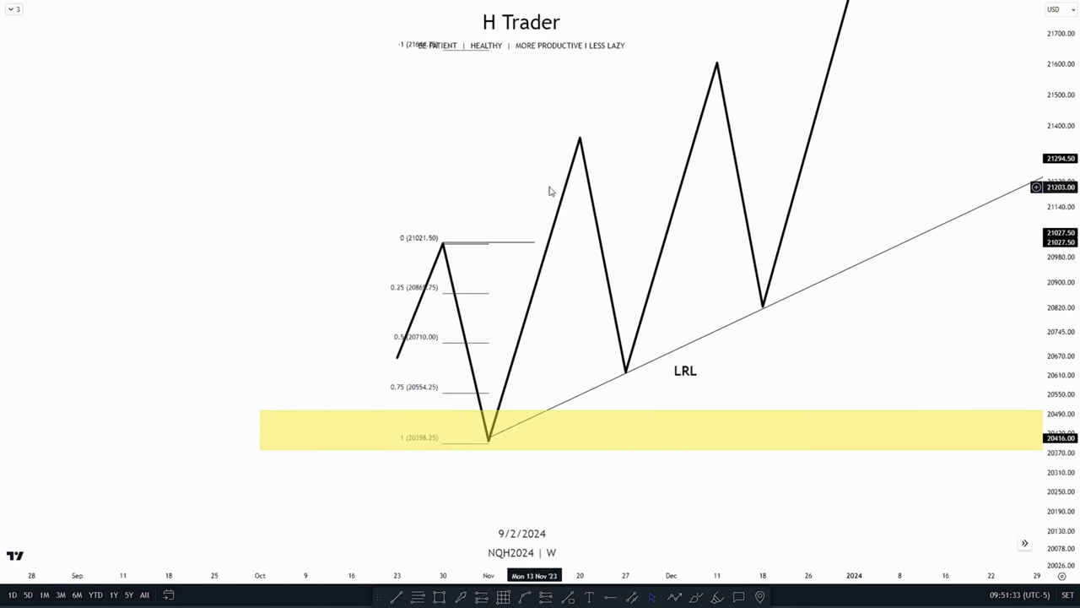
Step: Draw a yellow rectangle zone at the second swing low from 30 Oct to about 22 Jan, spanning roughly 20660 to 20570
{"action": "left_click_drag", "start_coordinate": [542, 316], "coordinate": [463, 294]}
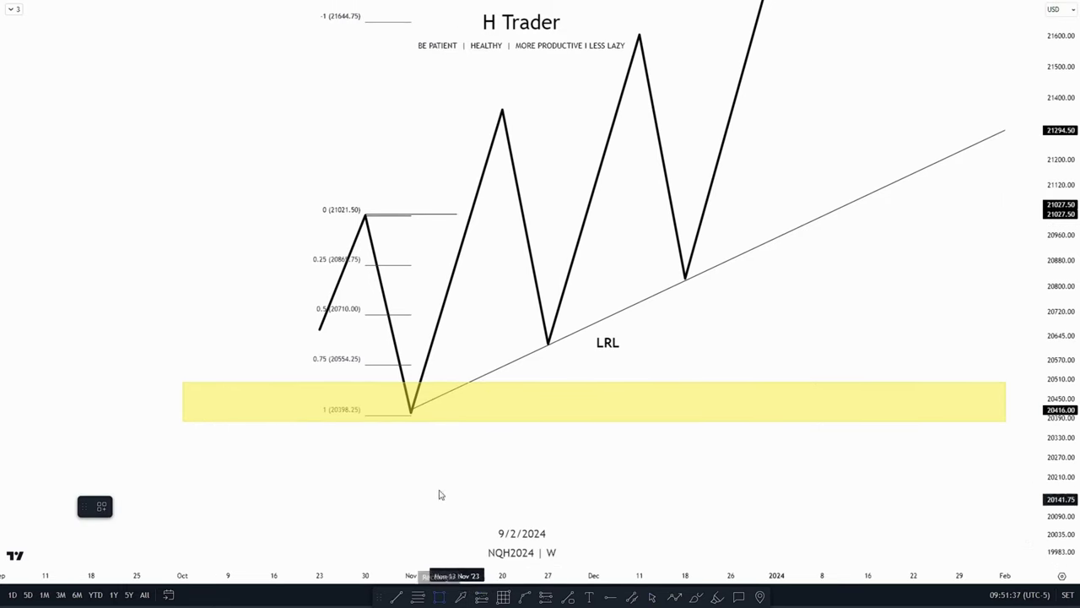
{"action": "left_click_drag", "start_coordinate": [364, 328], "coordinate": [914, 360]}
{"action": "left_click", "coordinate": [503, 303]}
Step: Examine how the second swing low reacts at the new zone relative to the 0.5 and 0.75 retracement levels and the LRL trendline
{"action": "left_click_drag", "start_coordinate": [503, 301], "coordinate": [593, 277]}
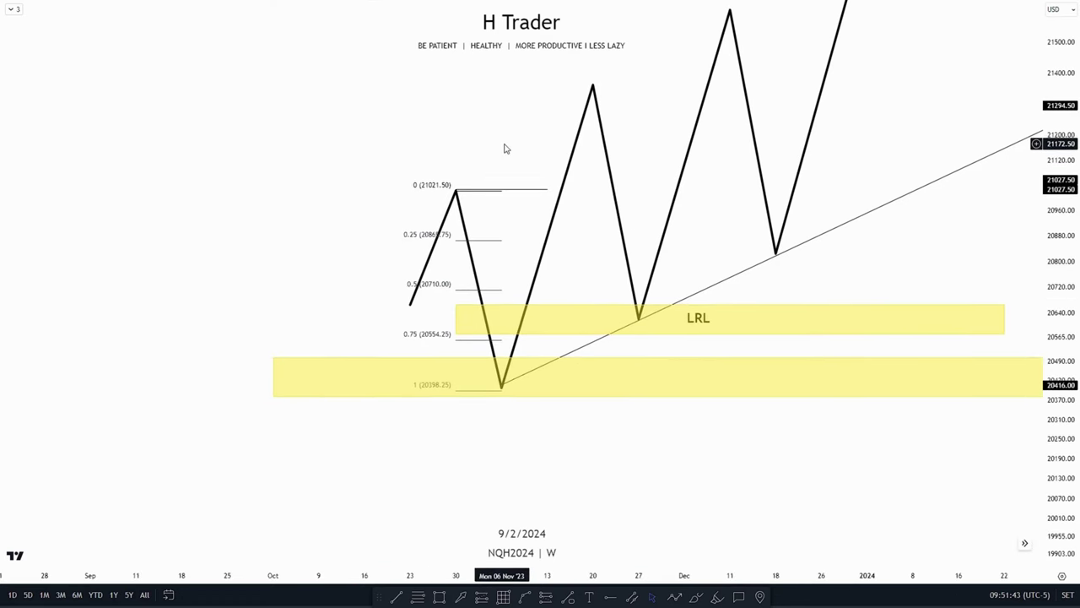
{"action": "left_click_drag", "start_coordinate": [505, 146], "coordinate": [515, 98]}
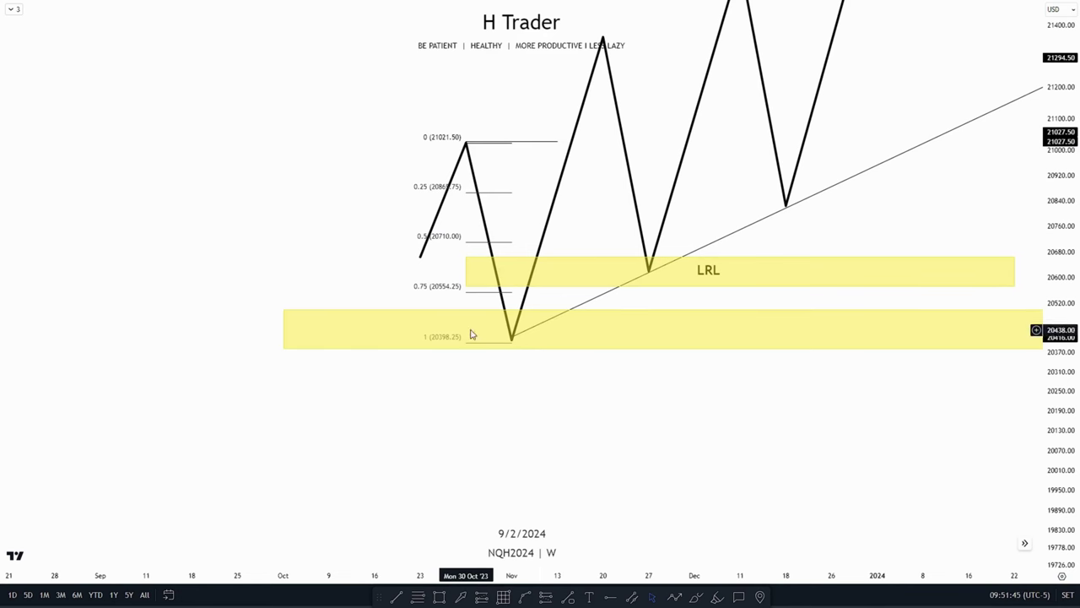
{"action": "left_click_drag", "start_coordinate": [566, 172], "coordinate": [454, 212]}
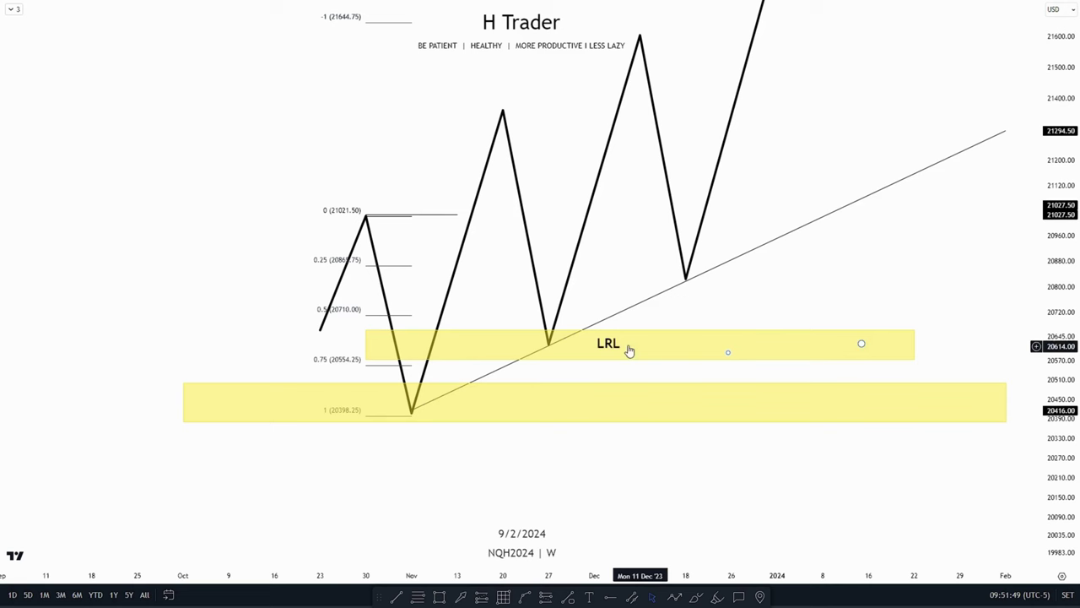
{"action": "left_click_drag", "start_coordinate": [558, 258], "coordinate": [527, 358]}
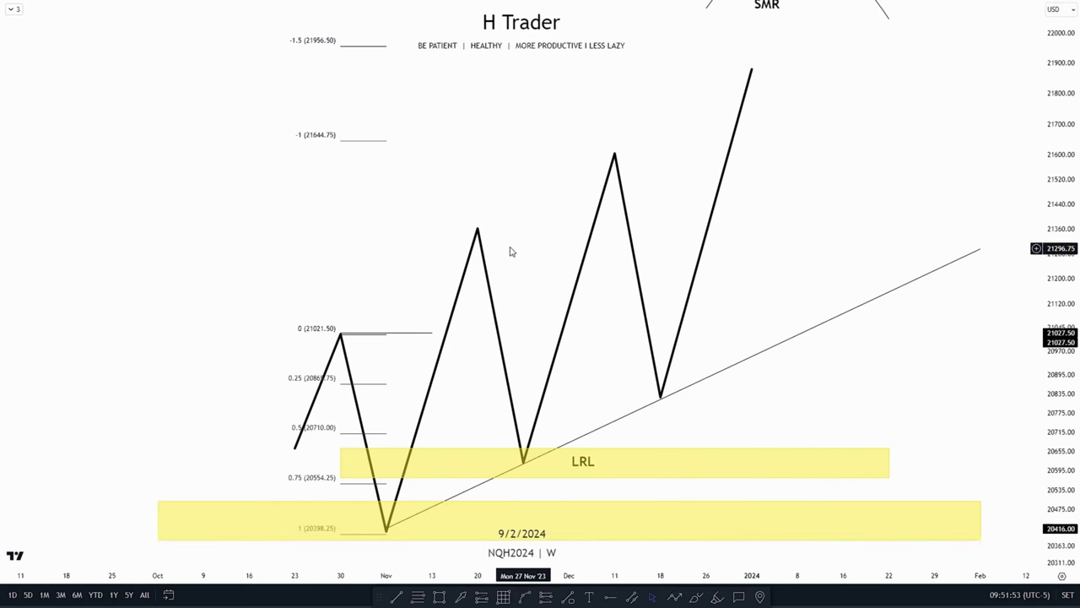
{"action": "left_click_drag", "start_coordinate": [470, 398], "coordinate": [535, 319]}
{"action": "left_click_drag", "start_coordinate": [579, 272], "coordinate": [439, 339]}
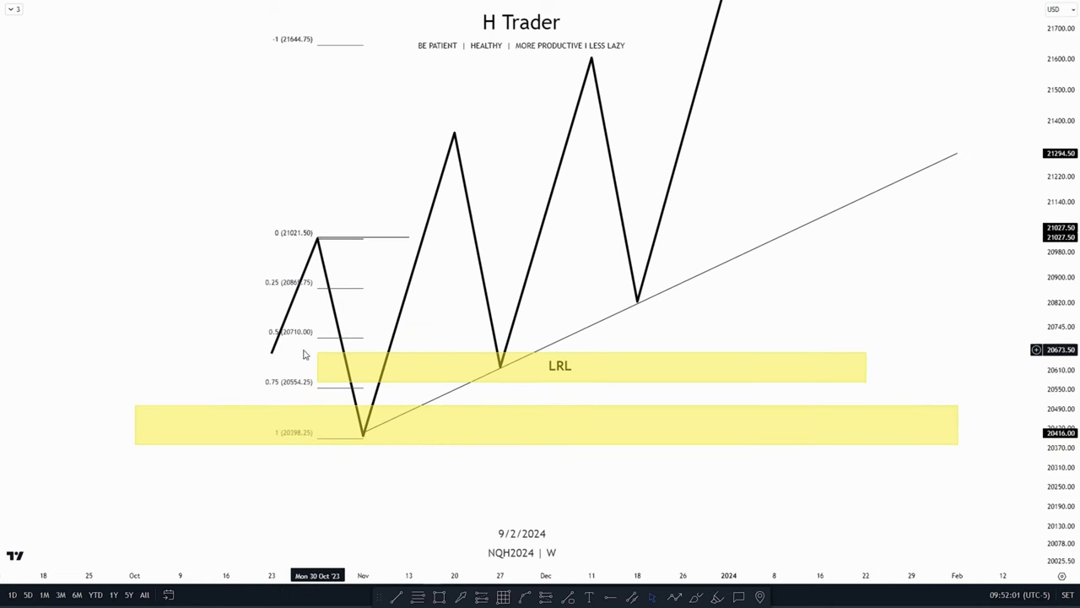
{"action": "left_click_drag", "start_coordinate": [472, 310], "coordinate": [511, 292]}
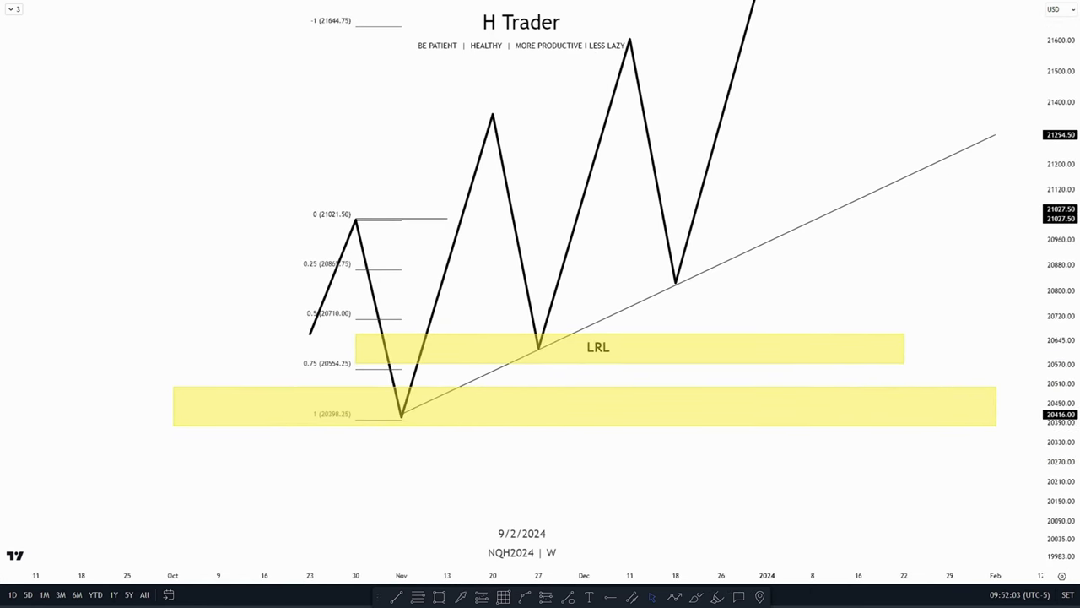
Step: Place a long position at the upper zone with entry 20664.75, target 21358.75 at the first swing high and stop 20382.50 below the lower zone
{"action": "left_click", "coordinate": [481, 597]}
{"action": "left_click", "coordinate": [506, 335]}
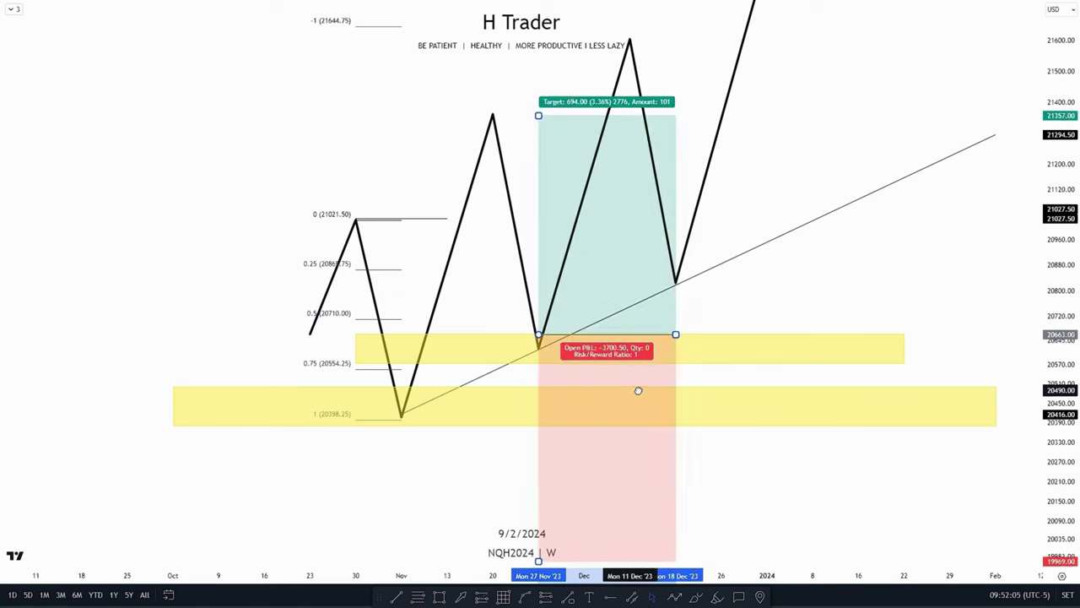
{"action": "left_click_drag", "start_coordinate": [800, 459], "coordinate": [784, 349]}
{"action": "left_click_drag", "start_coordinate": [476, 450], "coordinate": [386, 317]}
{"action": "left_click_drag", "start_coordinate": [438, 380], "coordinate": [508, 528]}
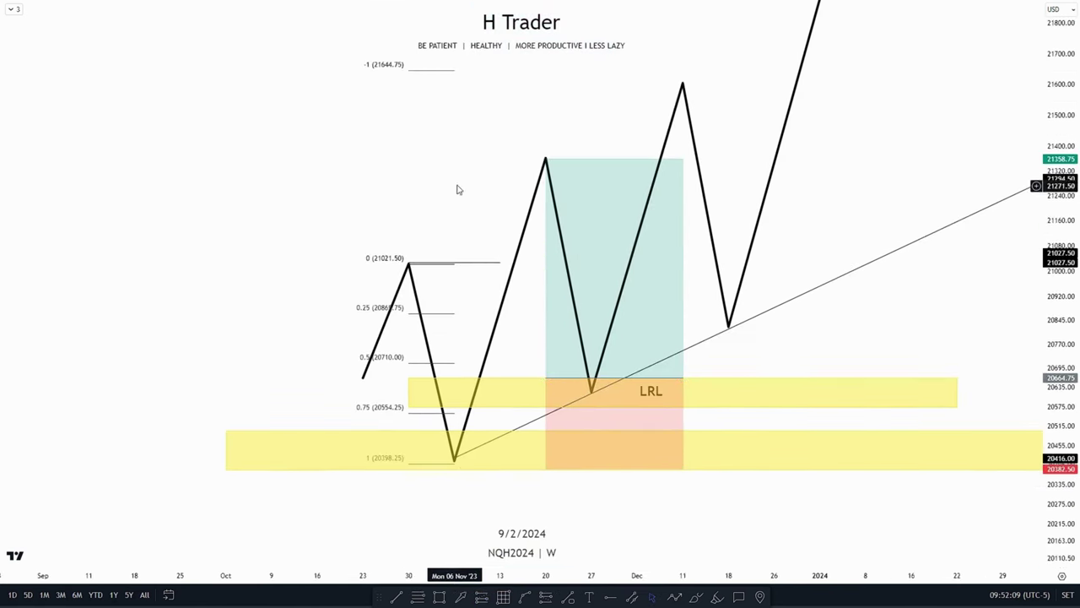
Step: Raise the long position's target to 21659.50 beyond the second swing high, and delete the position
{"action": "left_click_drag", "start_coordinate": [458, 189], "coordinate": [561, 372]}
{"action": "left_click_drag", "start_coordinate": [643, 346], "coordinate": [523, 247]}
{"action": "left_click_drag", "start_coordinate": [550, 302], "coordinate": [485, 244]}
{"action": "left_click_drag", "start_coordinate": [424, 303], "coordinate": [419, 187]}
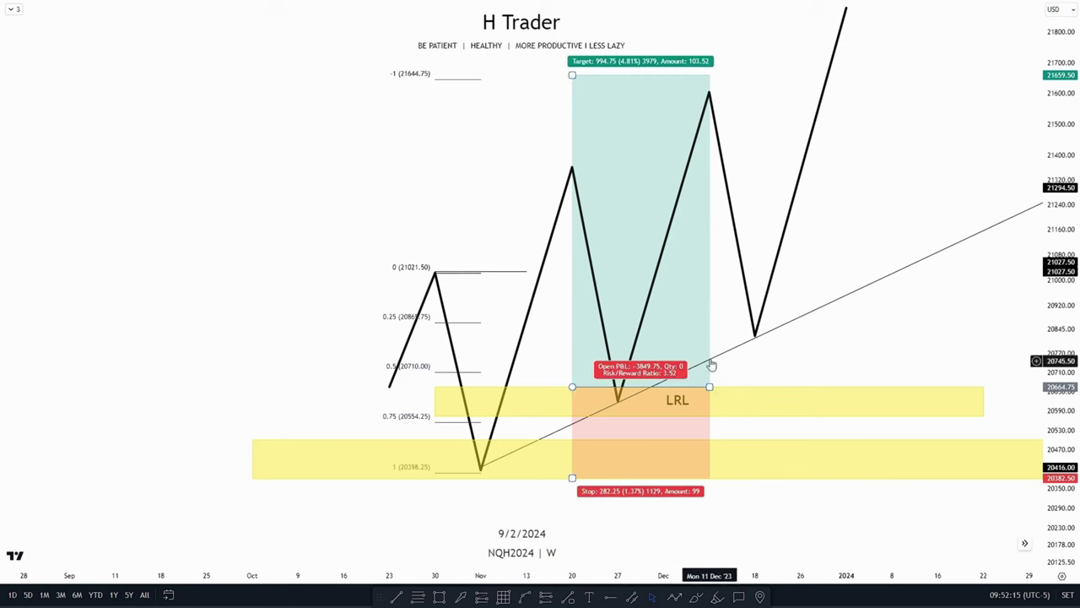
{"action": "left_click", "coordinate": [608, 186]}
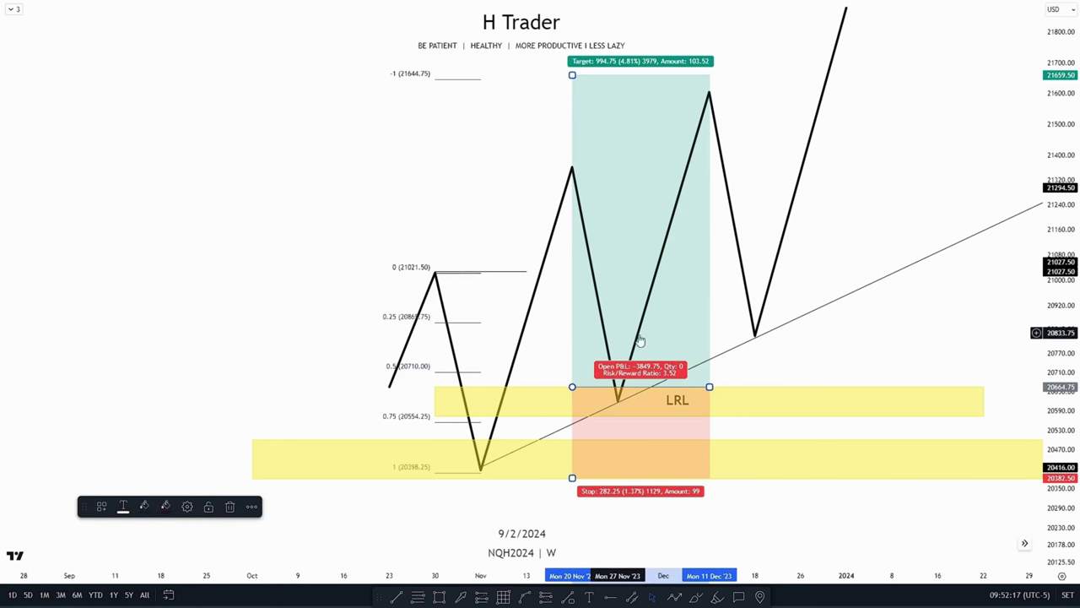
{"action": "key", "text": "Delete"}
Step: Examine the schematic's final rally towards the SMR arc and the -1.5 to -2.5 extension levels against the lower swing structure
{"action": "left_click_drag", "start_coordinate": [624, 205], "coordinate": [564, 202]}
{"action": "left_click_drag", "start_coordinate": [898, 221], "coordinate": [678, 277]}
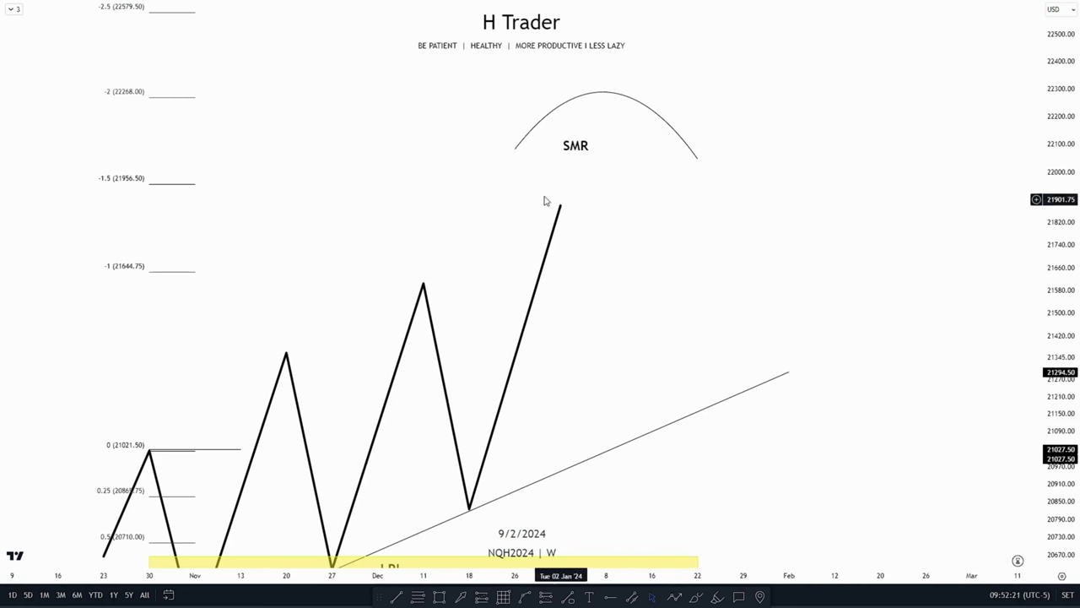
{"action": "left_click", "coordinate": [641, 143]}
{"action": "left_click", "coordinate": [531, 205]}
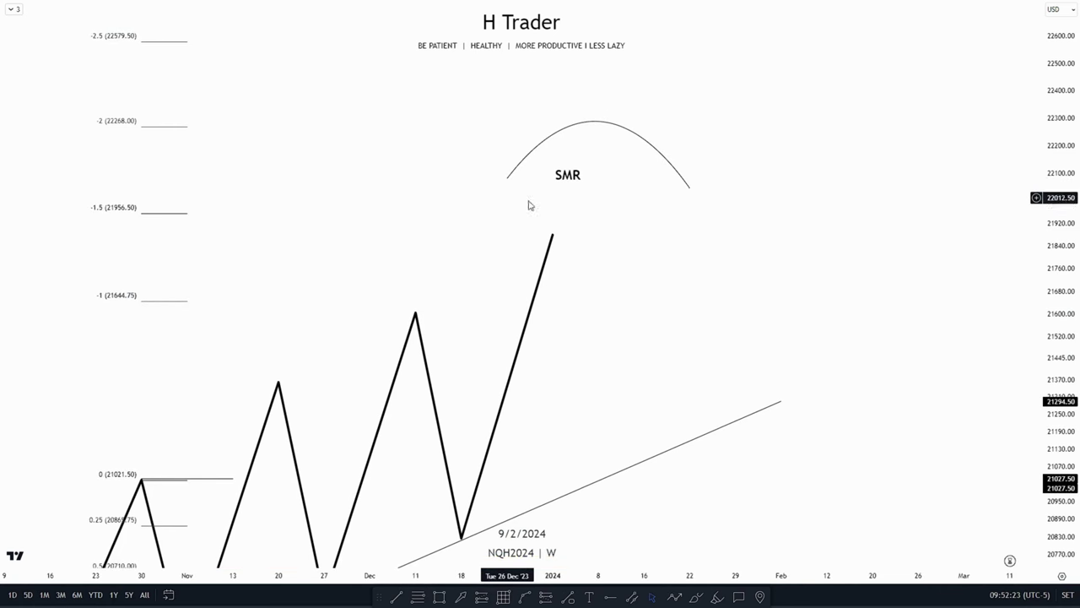
{"action": "scroll", "coordinate": [759, 371], "scroll_direction": "down", "scroll_amount": 3}
{"action": "left_click_drag", "start_coordinate": [900, 395], "coordinate": [909, 255]}
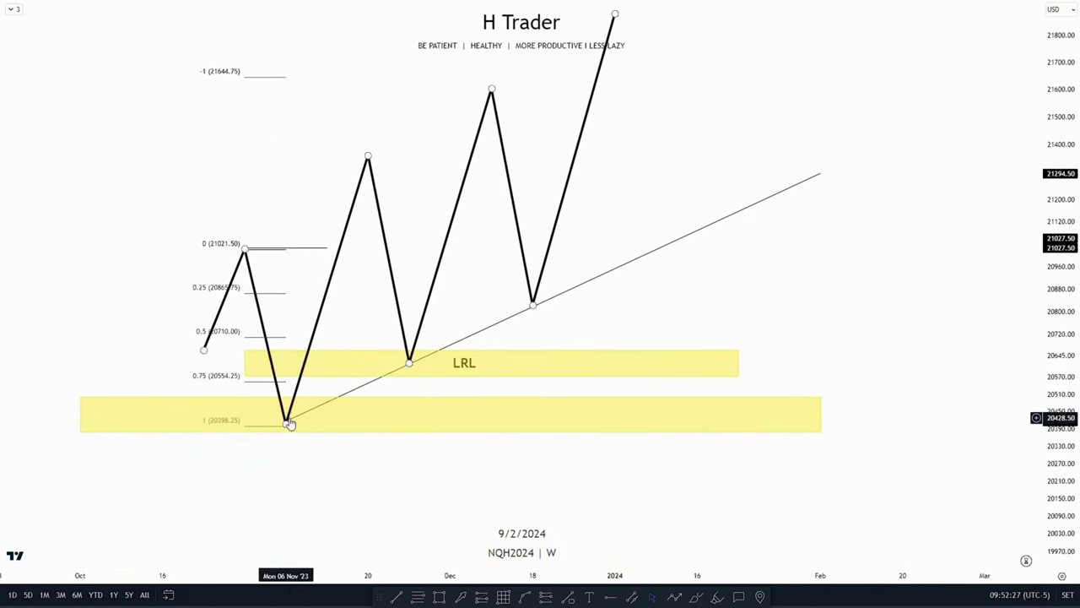
{"action": "left_click_drag", "start_coordinate": [555, 328], "coordinate": [581, 278]}
{"action": "left_click_drag", "start_coordinate": [725, 251], "coordinate": [616, 441]}
Step: Draw a path starting beneath the SMR arc at about 22126.75 on 8 Jan and ending below the LRL trendline
{"action": "left_click_drag", "start_coordinate": [1074, 201], "coordinate": [1074, 276]}
{"action": "left_click_drag", "start_coordinate": [754, 371], "coordinate": [670, 375]}
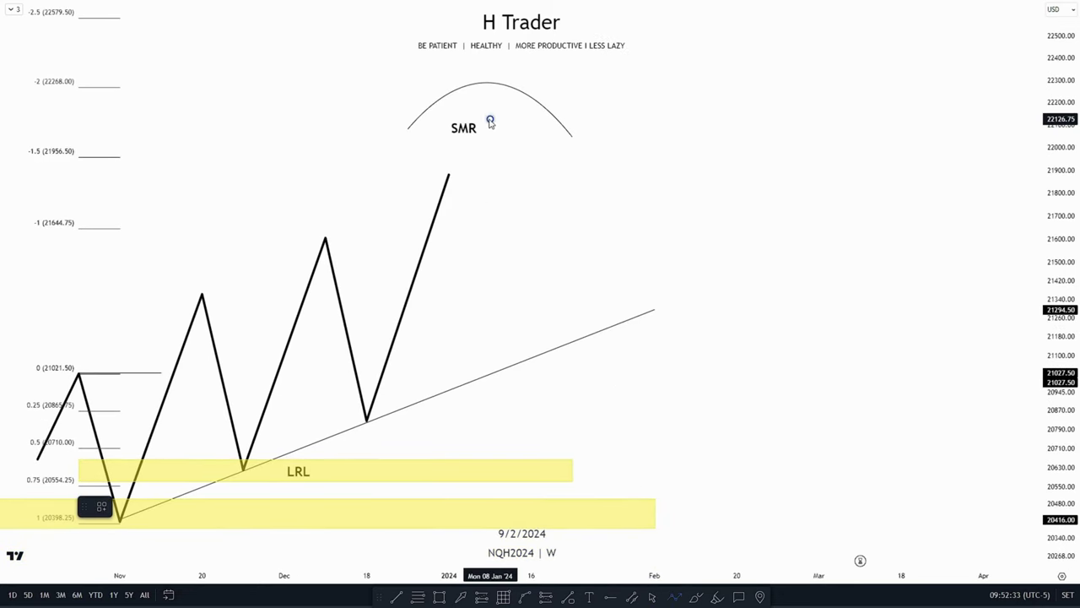
{"action": "double_click", "coordinate": [696, 559]}
{"action": "left_click_drag", "start_coordinate": [765, 470], "coordinate": [740, 313]}
{"action": "left_click_drag", "start_coordinate": [692, 280], "coordinate": [795, 291]}
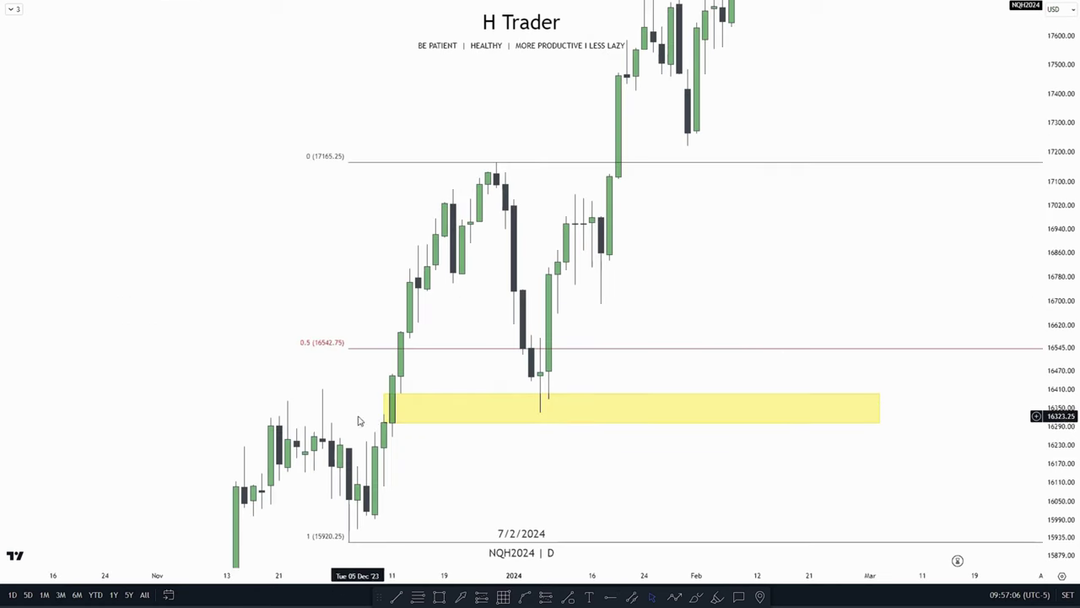
Step: Raise the lower edge of the yellow zone on the daily NQH2024 chart to about 16330, near the January low
{"action": "mouse_move", "coordinate": [357, 420]}
{"action": "left_mouse_down"}
{"action": "mouse_move", "coordinate": [487, 427]}
{"action": "mouse_move", "coordinate": [588, 241]}
{"action": "left_mouse_up"}
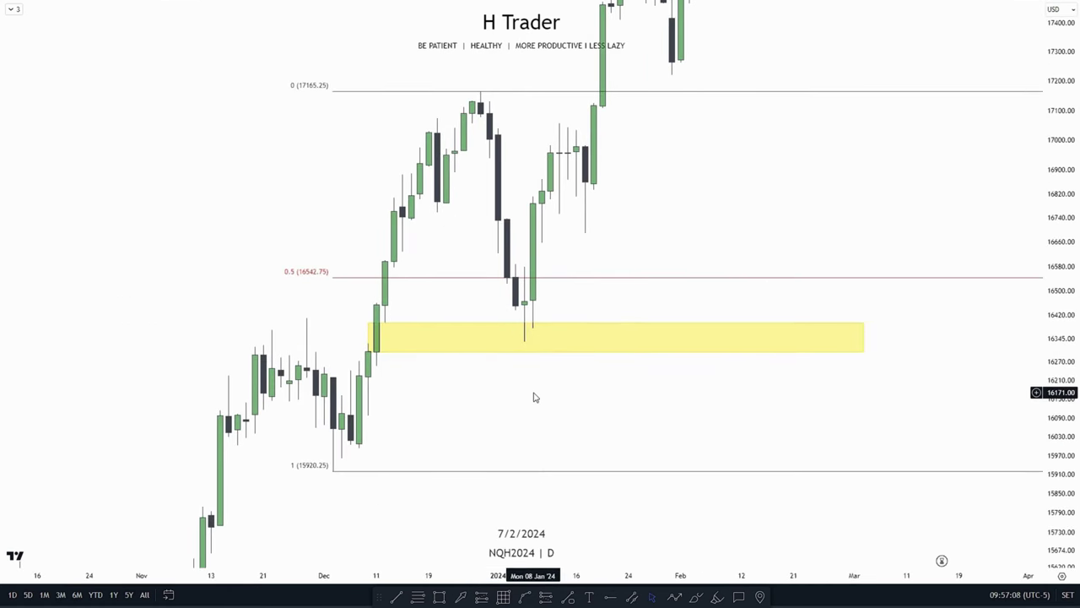
{"action": "left_click_drag", "start_coordinate": [534, 397], "coordinate": [516, 407]}
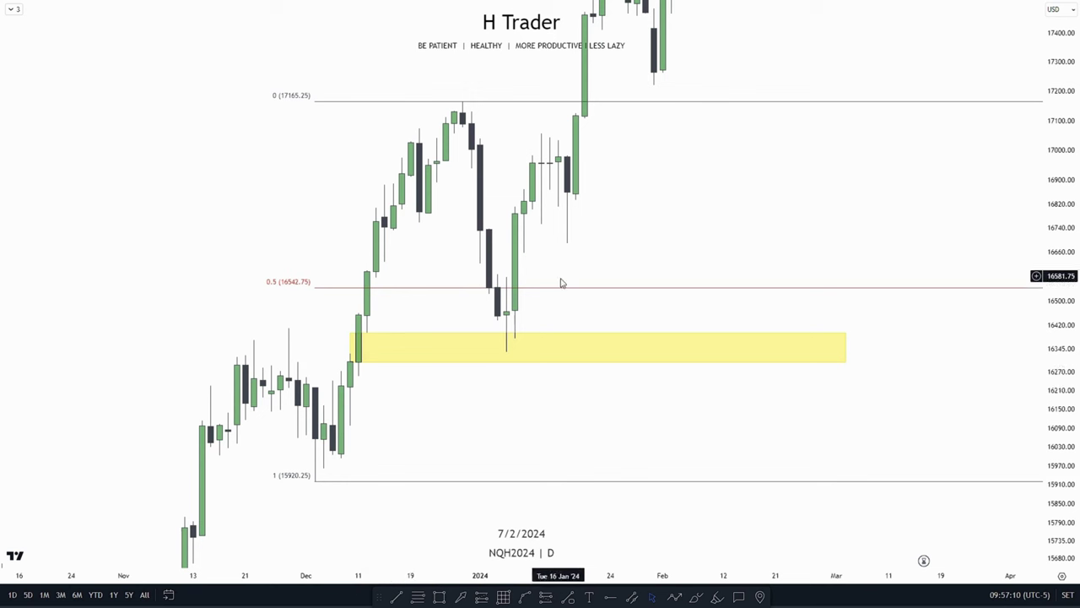
{"action": "left_click", "coordinate": [350, 361]}
{"action": "left_click_drag", "start_coordinate": [350, 361], "coordinate": [351, 353]}
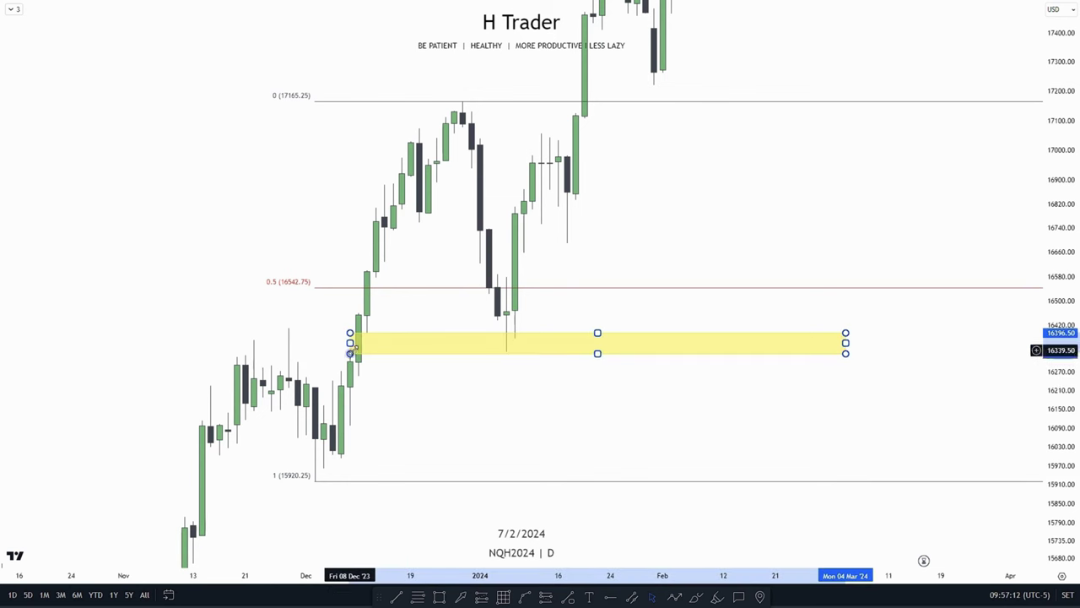
{"action": "left_click", "coordinate": [435, 342]}
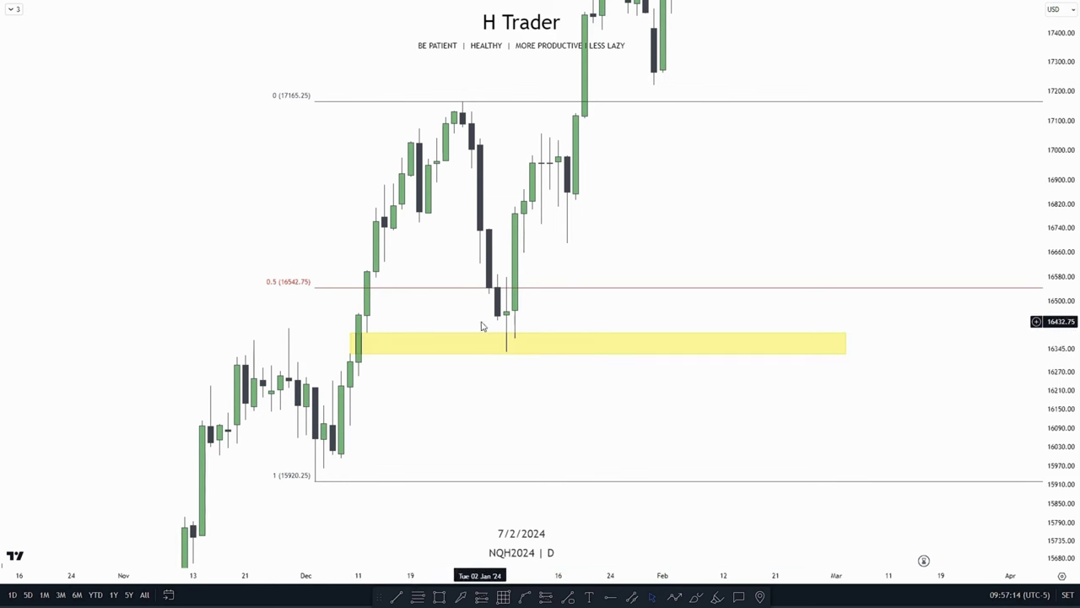
Step: Examine the daily pullback from the 17165.25 high through the 0.5 level into the yellow zone and the rally that follows
{"action": "left_click_drag", "start_coordinate": [437, 255], "coordinate": [455, 235]}
{"action": "left_click_drag", "start_coordinate": [587, 221], "coordinate": [581, 261]}
{"action": "left_click_drag", "start_coordinate": [623, 219], "coordinate": [611, 258]}
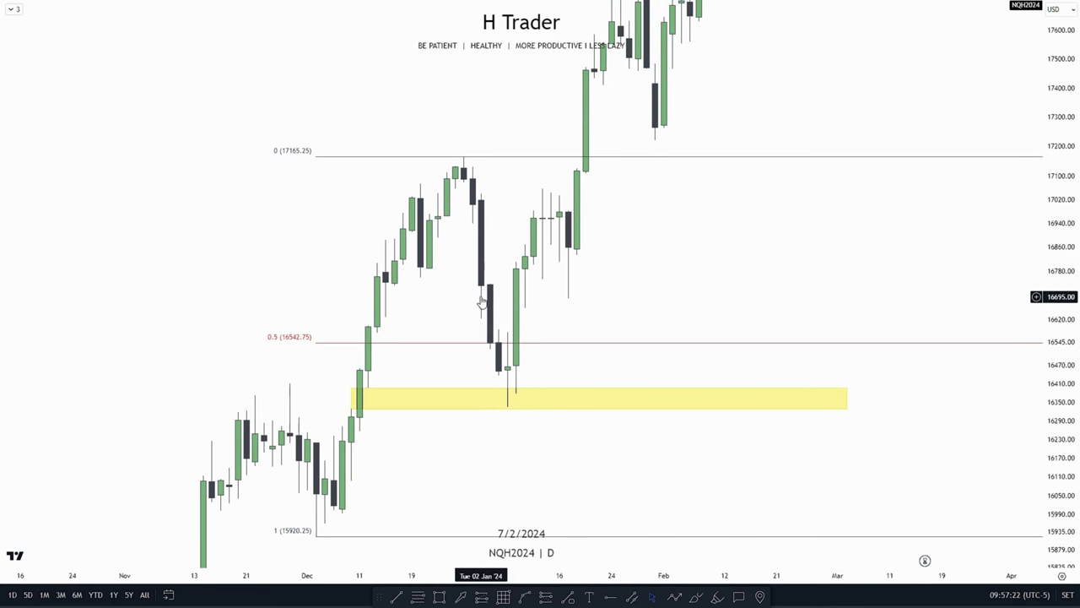
{"action": "left_click_drag", "start_coordinate": [455, 327], "coordinate": [380, 301]}
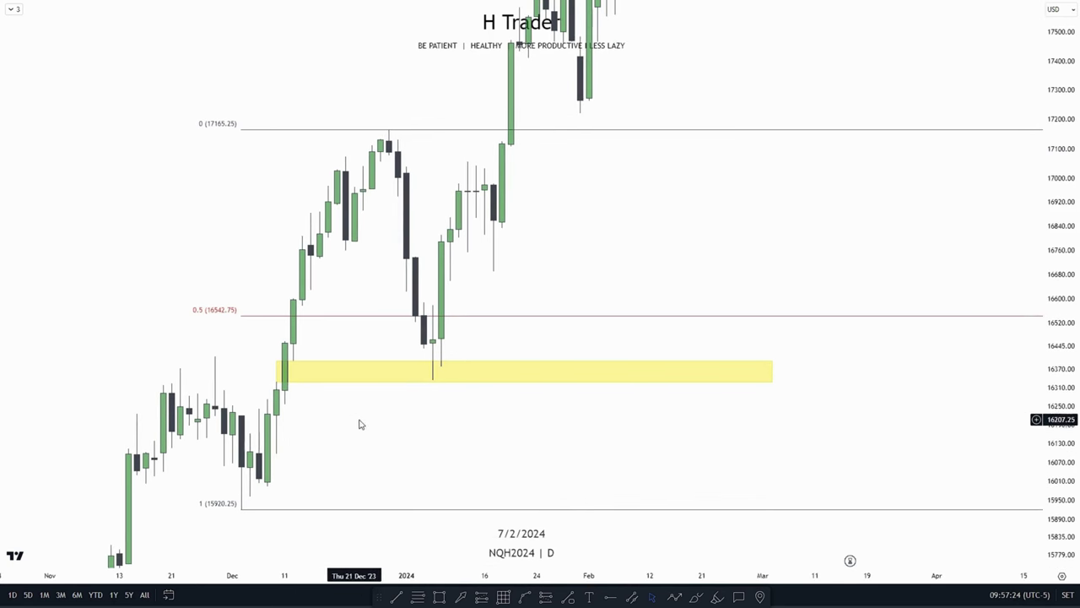
{"action": "left_click_drag", "start_coordinate": [390, 228], "coordinate": [404, 229]}
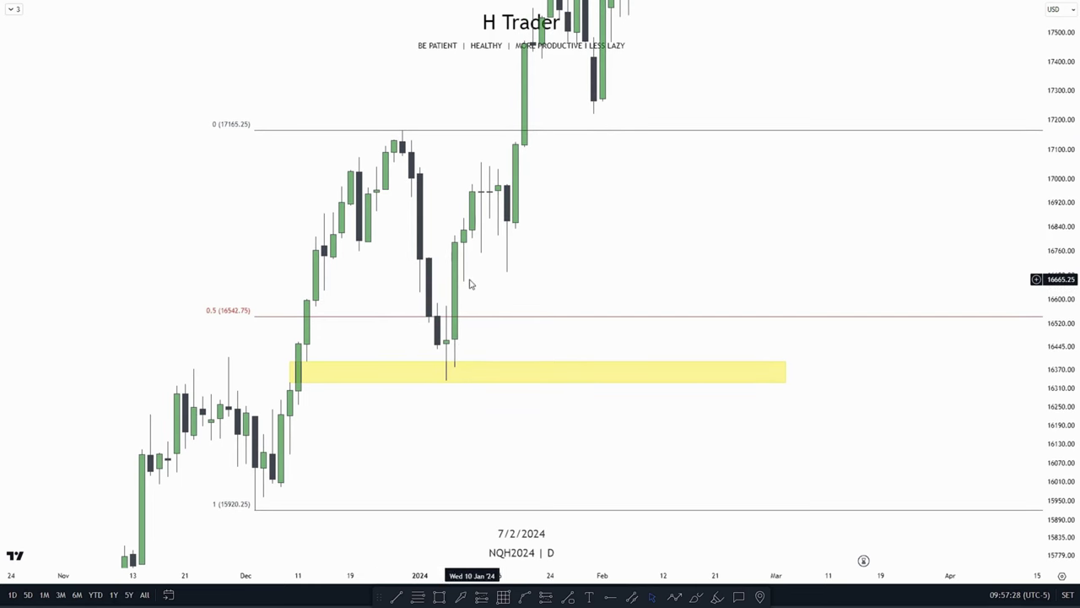
{"action": "left_click_drag", "start_coordinate": [478, 270], "coordinate": [562, 302]}
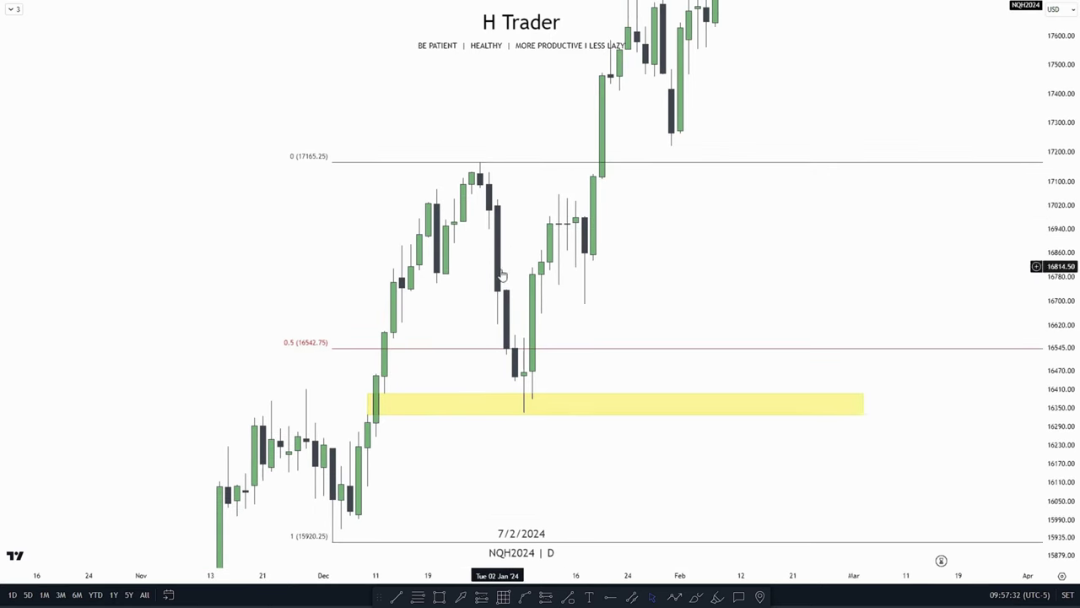
{"action": "left_click_drag", "start_coordinate": [559, 300], "coordinate": [522, 302]}
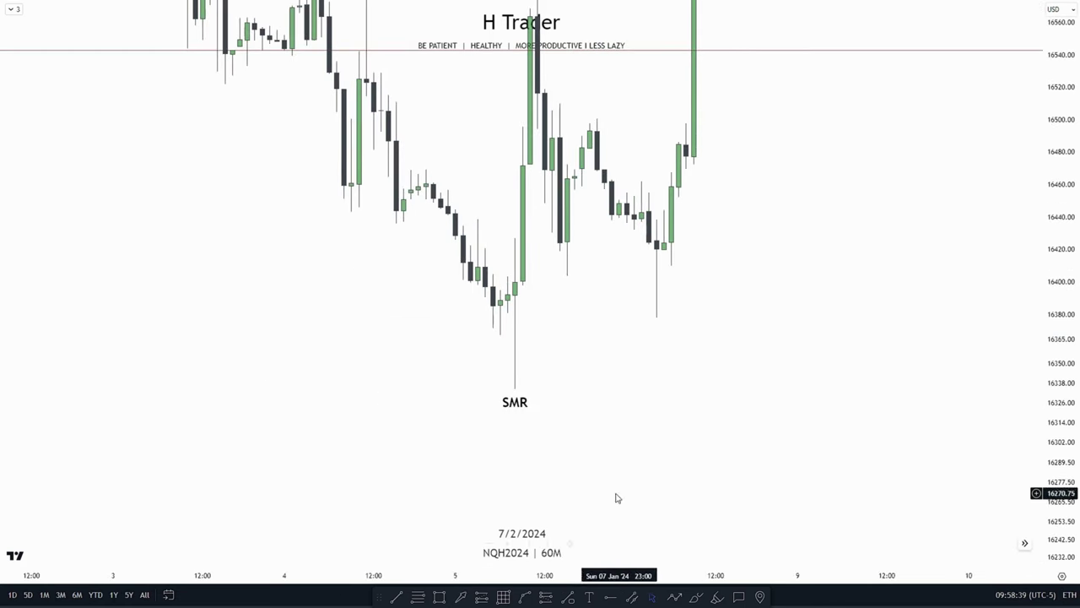
Step: Examine the SMR low of 5 January and the surrounding swings on the 60-minute NQH2024 chart
{"action": "left_click_drag", "start_coordinate": [535, 453], "coordinate": [524, 470]}
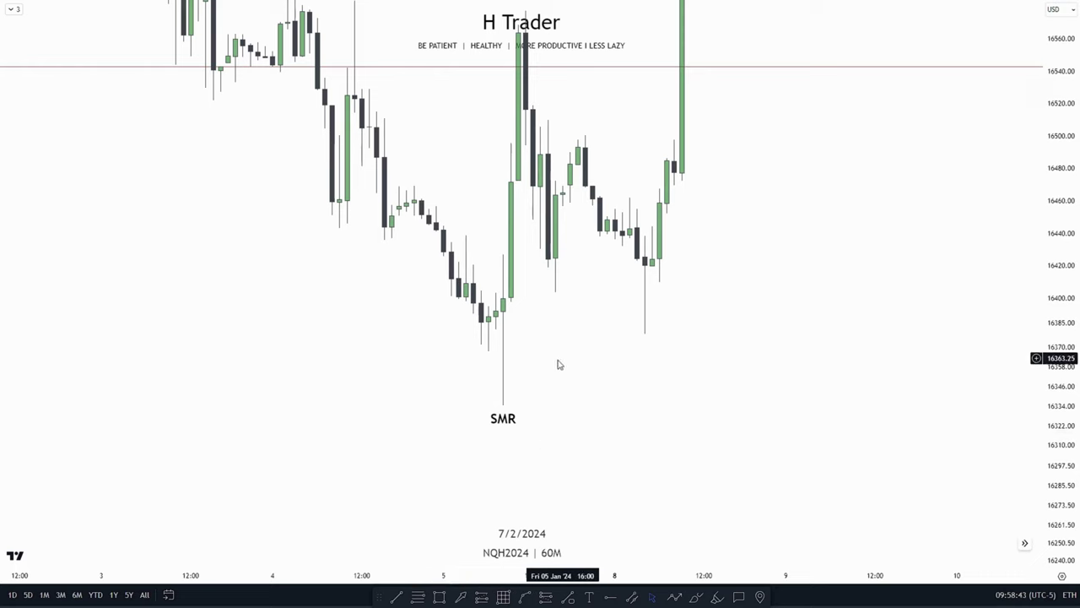
{"action": "left_click_drag", "start_coordinate": [556, 365], "coordinate": [523, 342]}
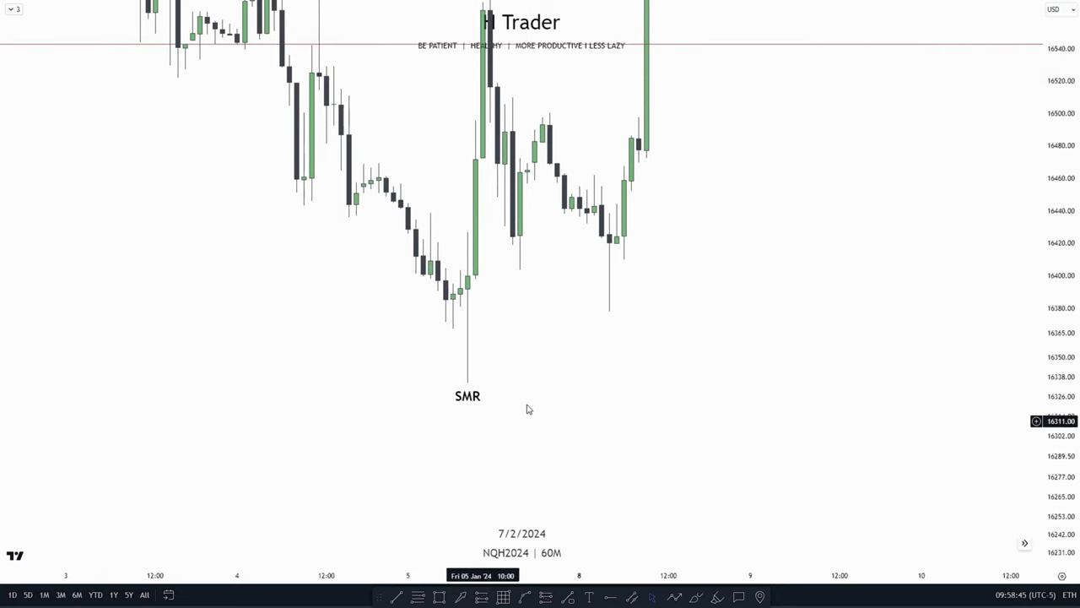
{"action": "left_click_drag", "start_coordinate": [520, 305], "coordinate": [572, 431]}
{"action": "left_click_drag", "start_coordinate": [1057, 246], "coordinate": [1056, 297]}
{"action": "left_click_drag", "start_coordinate": [565, 366], "coordinate": [499, 439]}
{"action": "scroll", "coordinate": [515, 427], "scroll_direction": "down", "scroll_amount": 2}
{"action": "left_click_drag", "start_coordinate": [1056, 327], "coordinate": [1057, 394]}
{"action": "left_click_drag", "start_coordinate": [688, 266], "coordinate": [611, 321]}
{"action": "scroll", "coordinate": [597, 314], "scroll_direction": "down", "scroll_amount": 2}
{"action": "left_click_drag", "start_coordinate": [554, 268], "coordinate": [557, 319]}
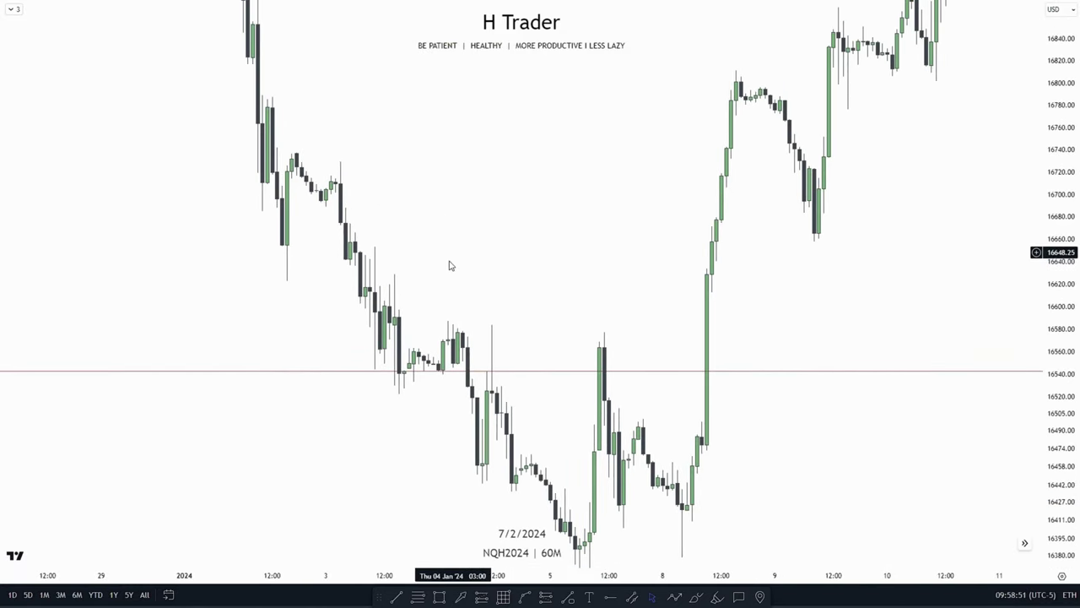
Step: Examine the decline from the start of January 2024 and its lower highs down to the SMR low on the 60-minute chart
{"action": "left_click_drag", "start_coordinate": [577, 290], "coordinate": [671, 335]}
{"action": "left_click_drag", "start_coordinate": [1072, 254], "coordinate": [1073, 309]}
{"action": "scroll", "coordinate": [827, 236], "scroll_direction": "down", "scroll_amount": 3}
{"action": "scroll", "coordinate": [718, 275], "scroll_direction": "right", "scroll_amount": 3}
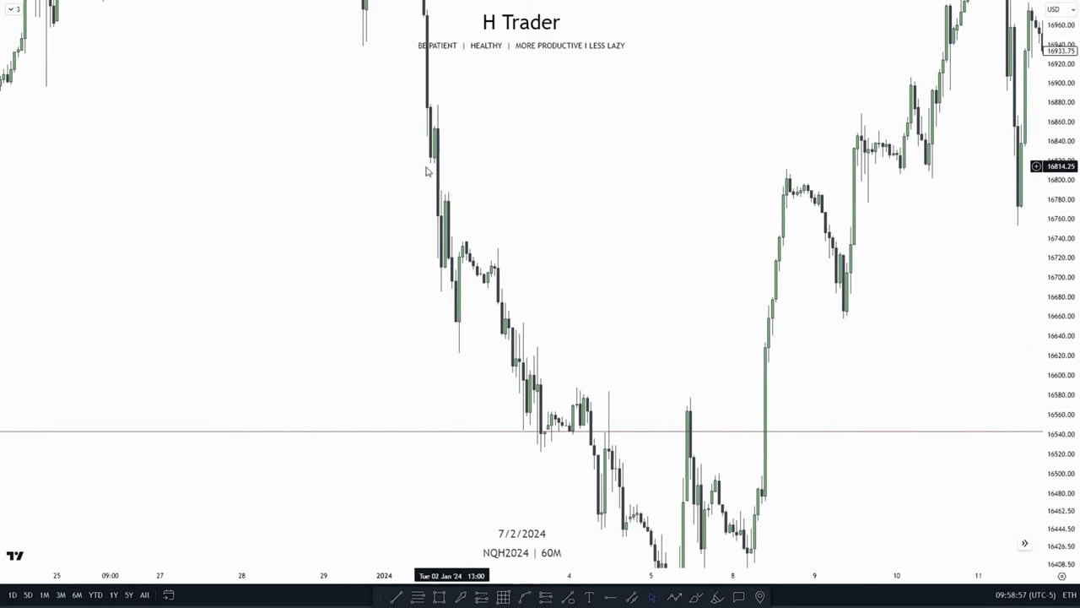
{"action": "left_click_drag", "start_coordinate": [614, 312], "coordinate": [559, 234]}
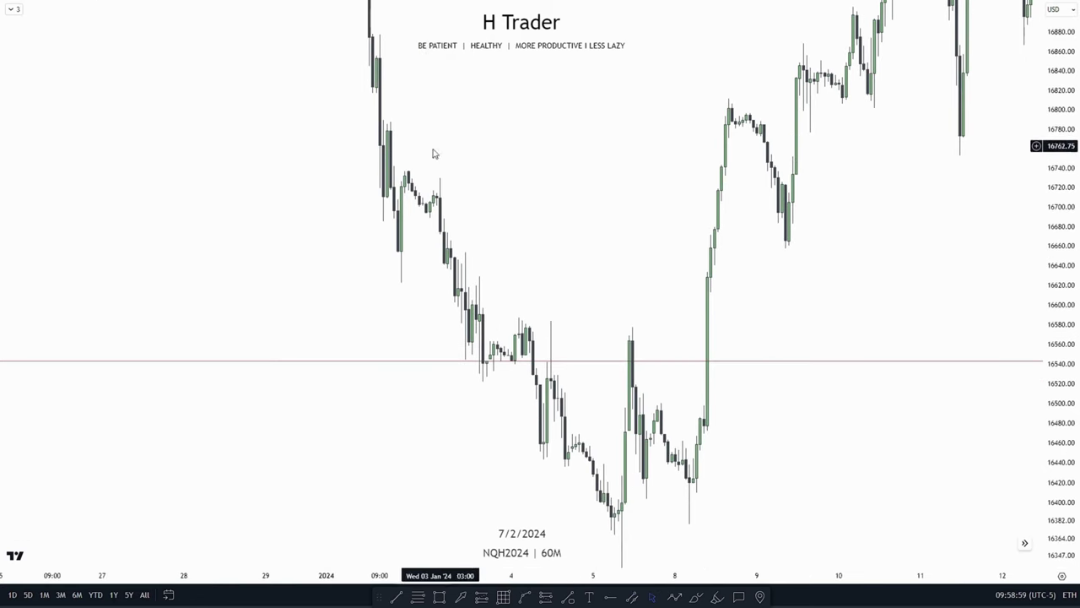
{"action": "left_click_drag", "start_coordinate": [558, 291], "coordinate": [610, 171]}
{"action": "scroll", "coordinate": [595, 181], "scroll_direction": "up", "scroll_amount": 2}
{"action": "left_click_drag", "start_coordinate": [559, 216], "coordinate": [447, 233]}
{"action": "scroll", "coordinate": [506, 338], "scroll_direction": "up", "scroll_amount": 1}
{"action": "left_click_drag", "start_coordinate": [556, 424], "coordinate": [641, 366]}
{"action": "scroll", "coordinate": [743, 371], "scroll_direction": "up", "scroll_amount": 1}
{"action": "left_click_drag", "start_coordinate": [1069, 395], "coordinate": [1078, 322]}
{"action": "left_click_drag", "start_coordinate": [645, 437], "coordinate": [746, 370]}
{"action": "scroll", "coordinate": [676, 395], "scroll_direction": "up", "scroll_amount": 3}
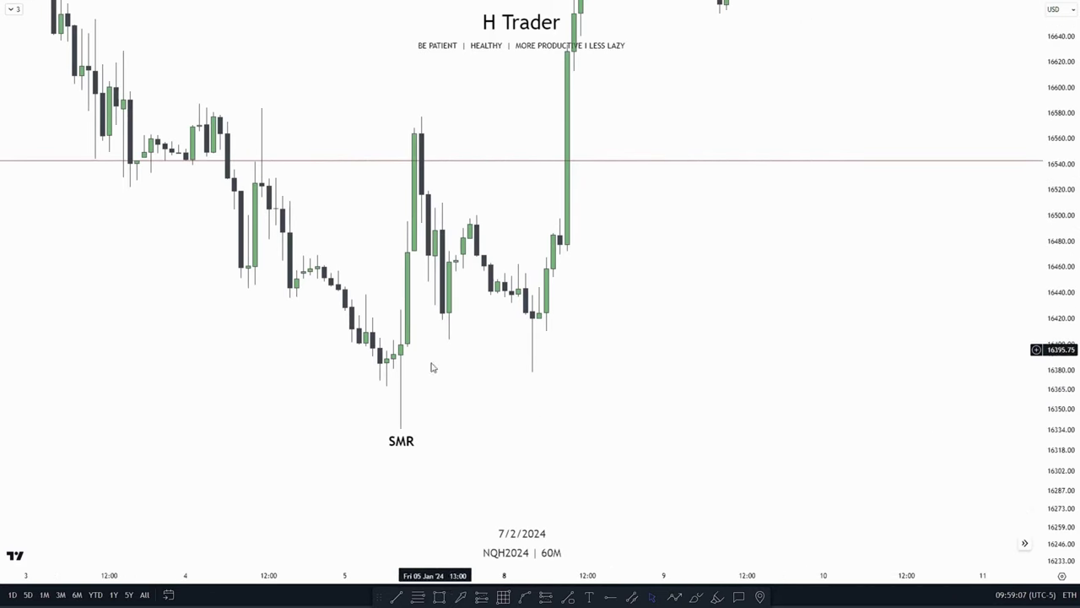
{"action": "scroll", "coordinate": [460, 363], "scroll_direction": "left", "scroll_amount": 1}
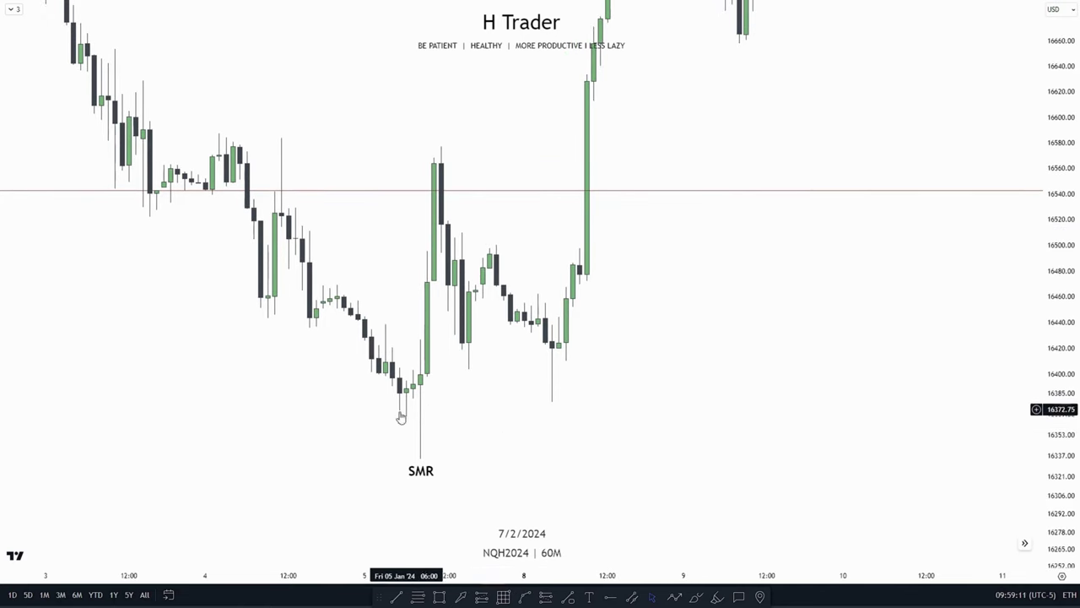
Step: Draw a horizontal trend line at 16583.75 from the 4 January 11:00 high past the 8 January rally
{"action": "left_click_drag", "start_coordinate": [529, 432], "coordinate": [491, 522]}
{"action": "left_click", "coordinate": [397, 596]}
{"action": "left_click", "coordinate": [244, 228]}
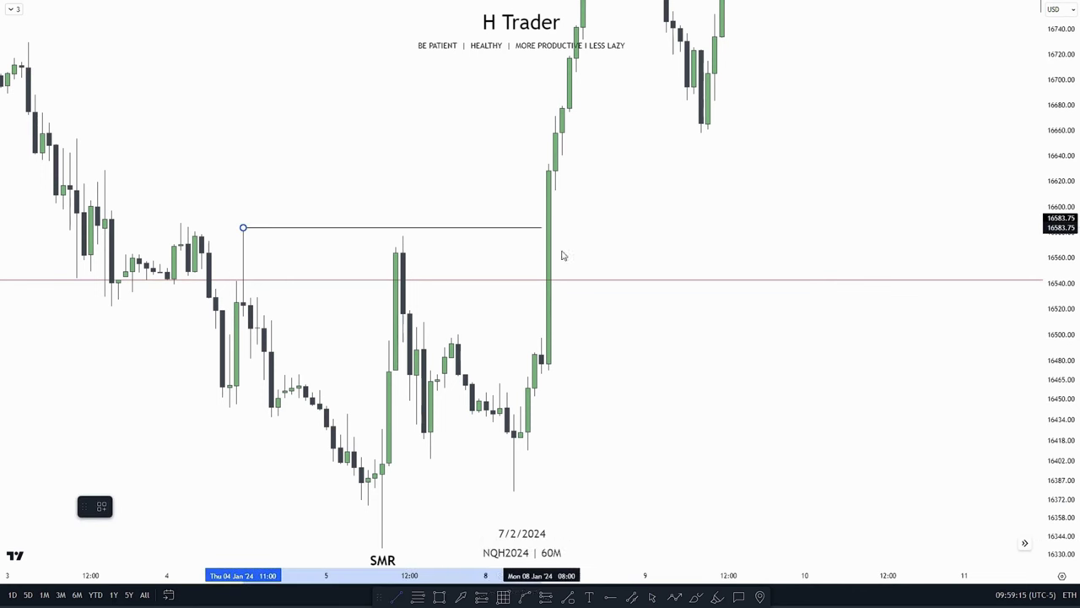
{"action": "left_click", "coordinate": [603, 228]}
Step: Draw a horizontal trend line at 16577.25 from the 5 January 11:00 high past the 8 January rally
{"action": "left_click", "coordinate": [397, 597]}
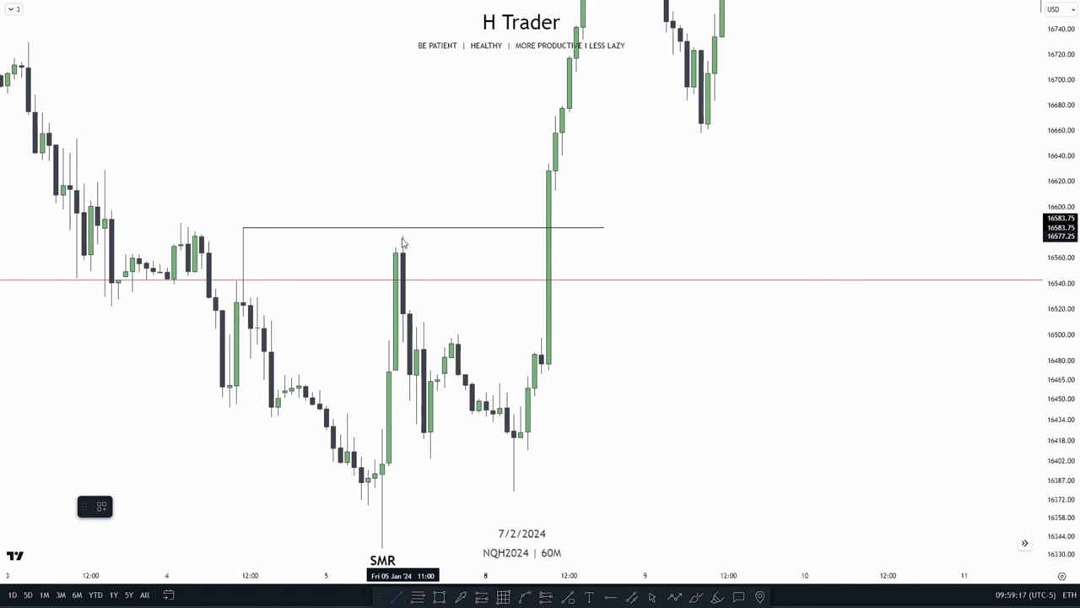
{"action": "left_click", "coordinate": [402, 238]}
{"action": "left_click", "coordinate": [605, 249], "text": "shift"}
Step: Draw a horizontal trend line at 16587.25 from the 4 January 02:00 high, ending level with the other two lines
{"action": "left_click_drag", "start_coordinate": [643, 419], "coordinate": [677, 460]}
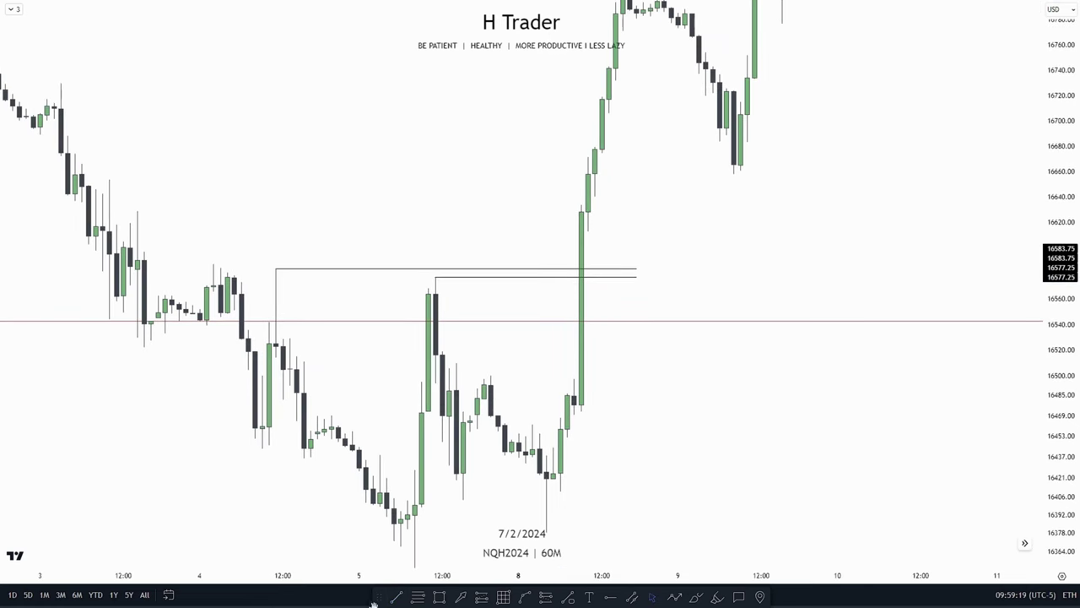
{"action": "left_click", "coordinate": [396, 597]}
{"action": "left_click", "coordinate": [213, 265]}
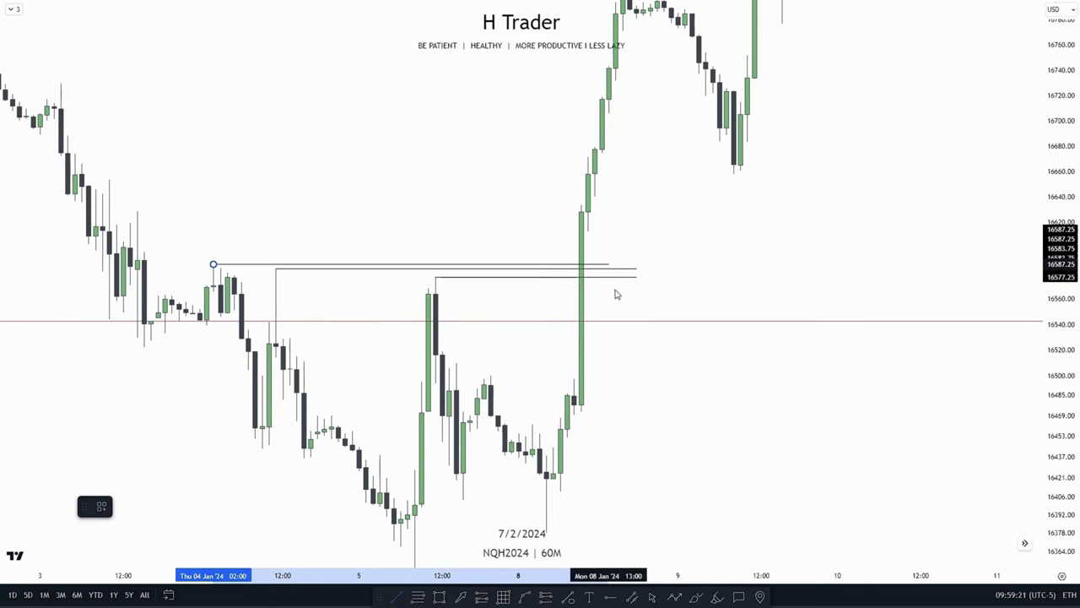
{"action": "left_click", "coordinate": [634, 287]}
{"action": "left_click", "coordinate": [318, 217]}
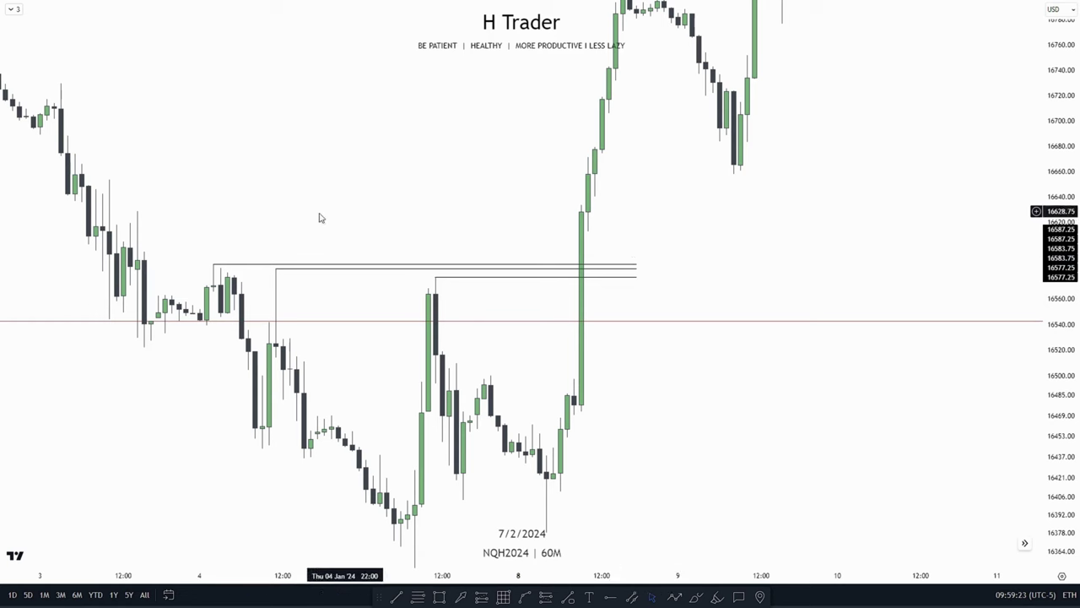
Step: Try a horizontal trend line at 16378.25 from the 8 January 04:00 low and delete it
{"action": "left_click_drag", "start_coordinate": [625, 450], "coordinate": [826, 423]}
{"action": "left_click_drag", "start_coordinate": [558, 369], "coordinate": [591, 414]}
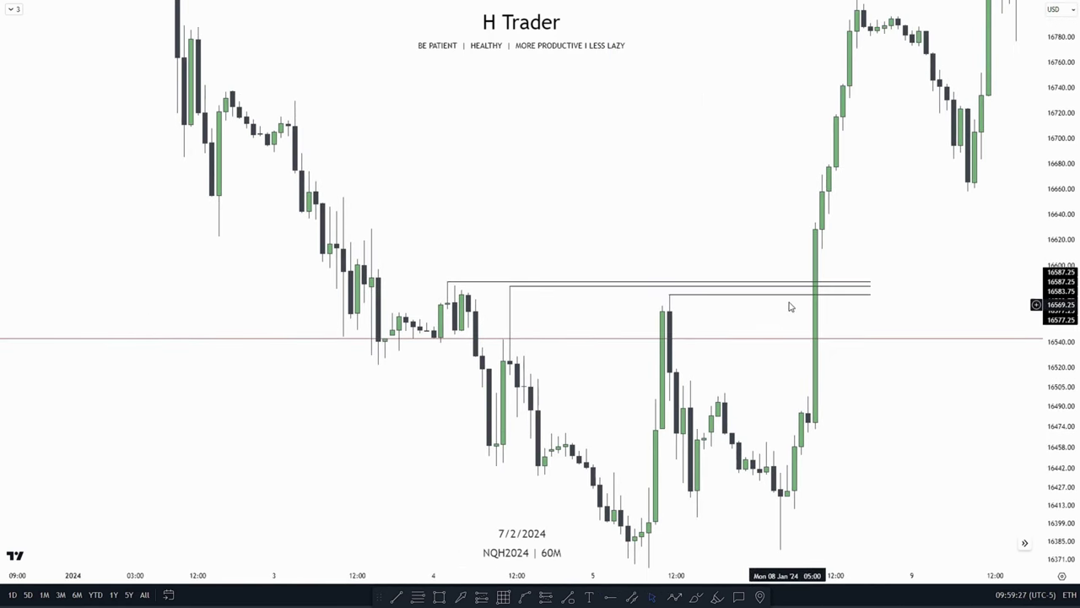
{"action": "left_click_drag", "start_coordinate": [875, 419], "coordinate": [744, 416]}
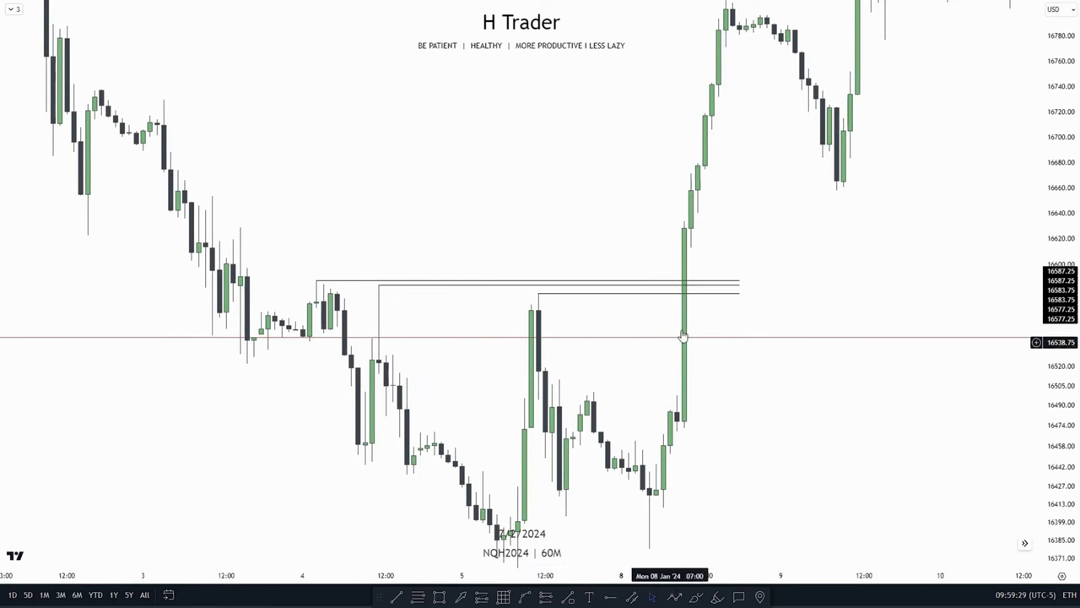
{"action": "left_click_drag", "start_coordinate": [682, 241], "coordinate": [586, 138]}
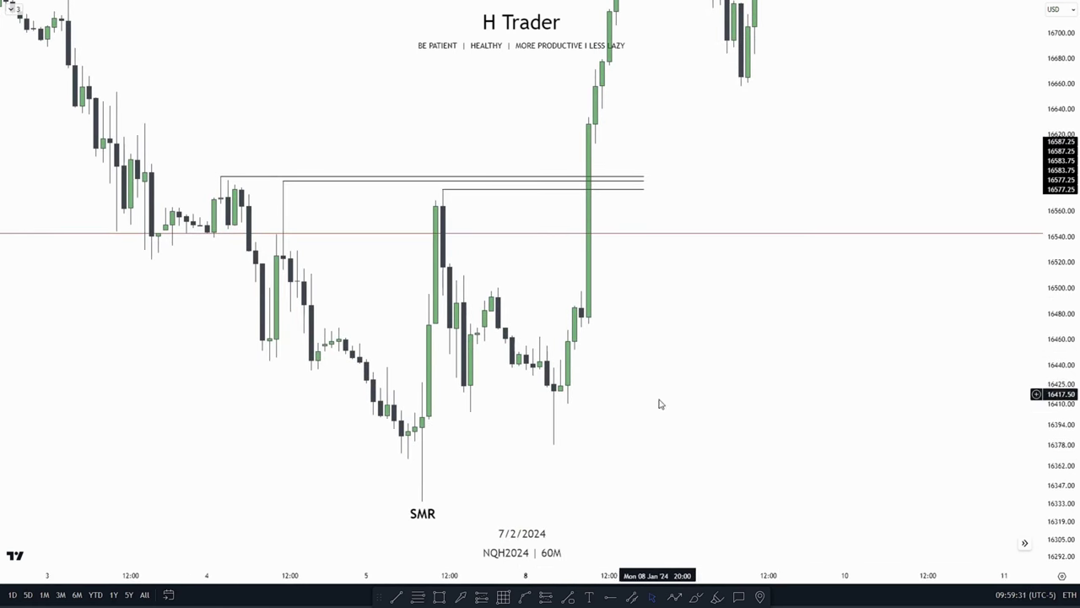
{"action": "left_click_drag", "start_coordinate": [632, 447], "coordinate": [585, 456]}
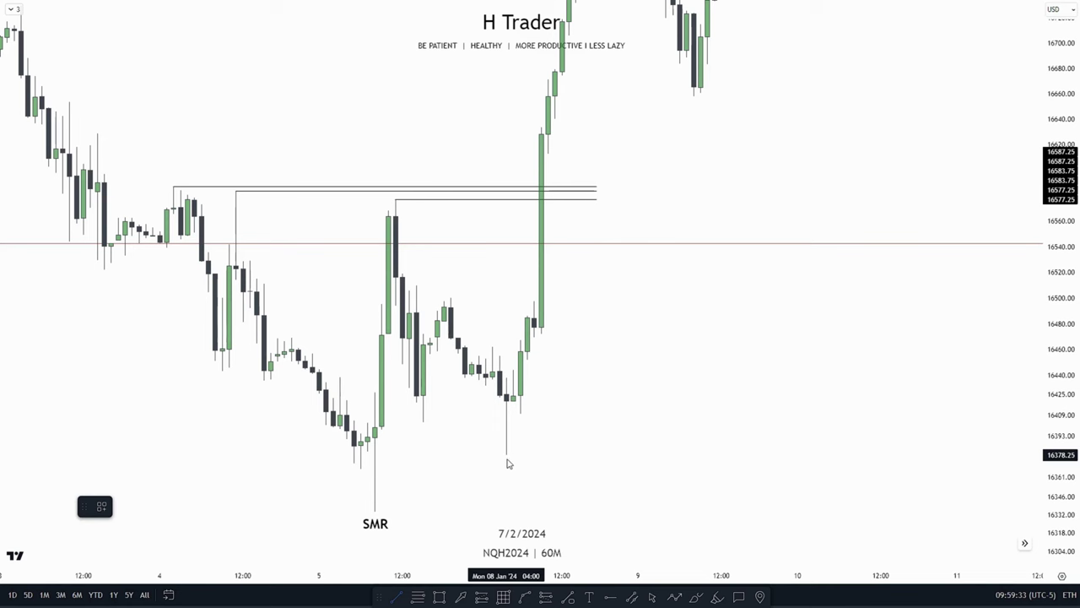
{"action": "left_click", "coordinate": [660, 454], "text": "shift"}
{"action": "key", "text": "Delete"}
Step: Examine the pullback after the SMR low and the 8 January rally through the three marked highs
{"action": "left_click_drag", "start_coordinate": [598, 356], "coordinate": [724, 403]}
{"action": "left_click_drag", "start_coordinate": [1077, 377], "coordinate": [1072, 341]}
{"action": "scroll", "coordinate": [750, 429], "scroll_direction": "up", "scroll_amount": 2}
{"action": "left_click_drag", "start_coordinate": [679, 396], "coordinate": [578, 451]}
{"action": "left_click", "coordinate": [407, 287]}
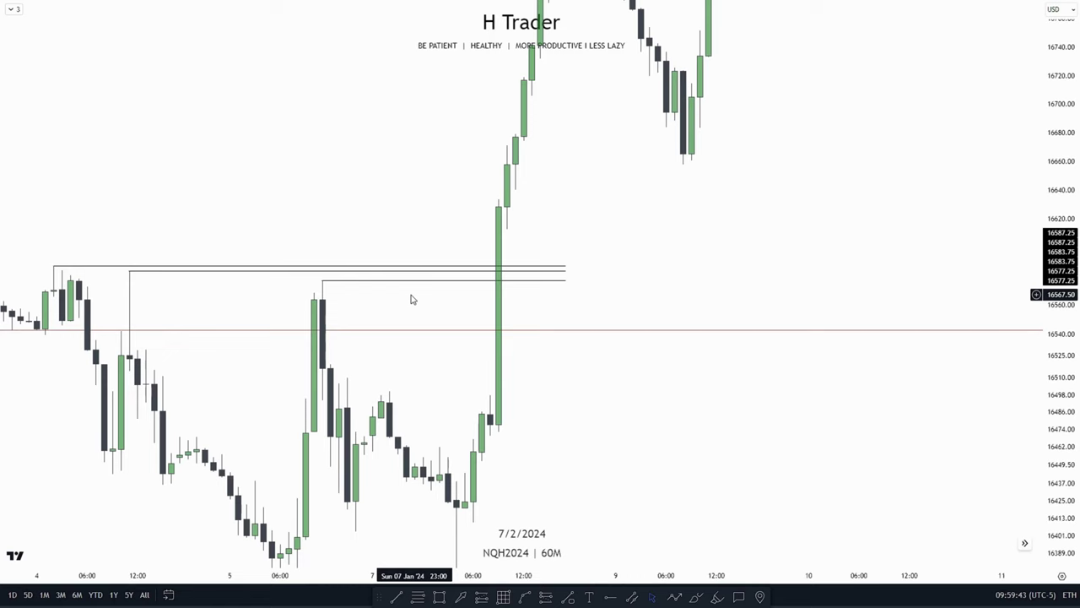
{"action": "left_click_drag", "start_coordinate": [412, 300], "coordinate": [508, 192]}
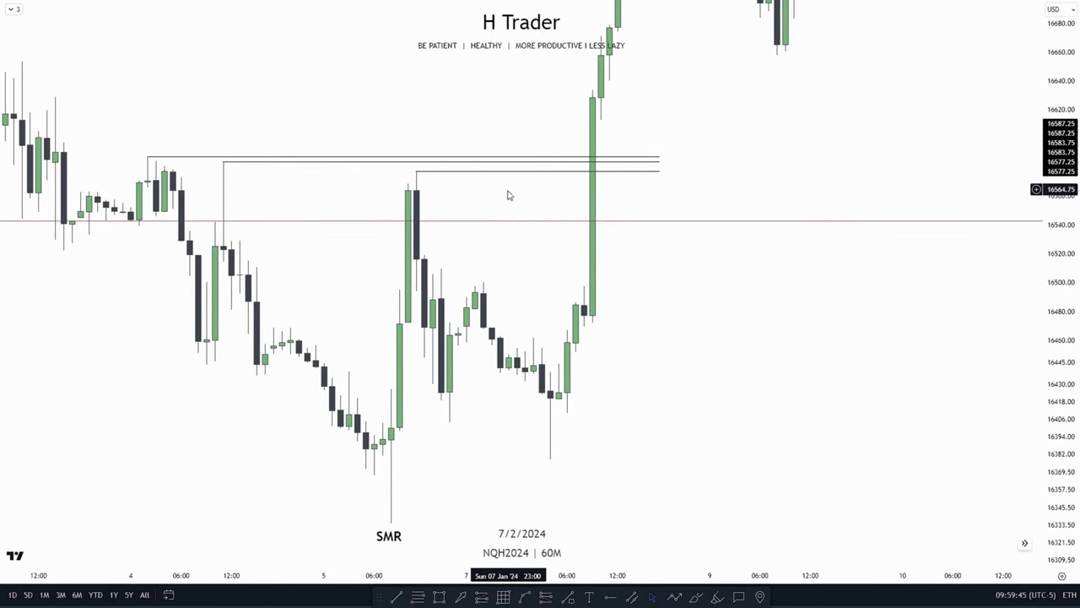
{"action": "left_click_drag", "start_coordinate": [509, 358], "coordinate": [549, 334]}
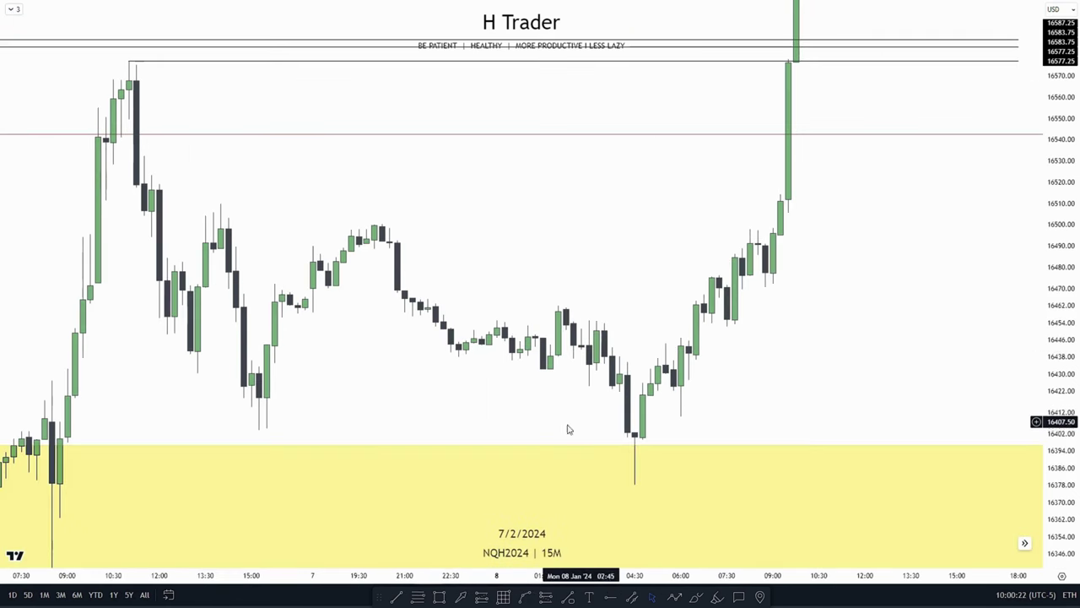
Step: On the 15-minute chart, draw a yellow rectangle from 16419.75 to 16402.75, spanning 04:30 to 14:15 on 8 January
{"action": "left_click_drag", "start_coordinate": [775, 402], "coordinate": [702, 308]}
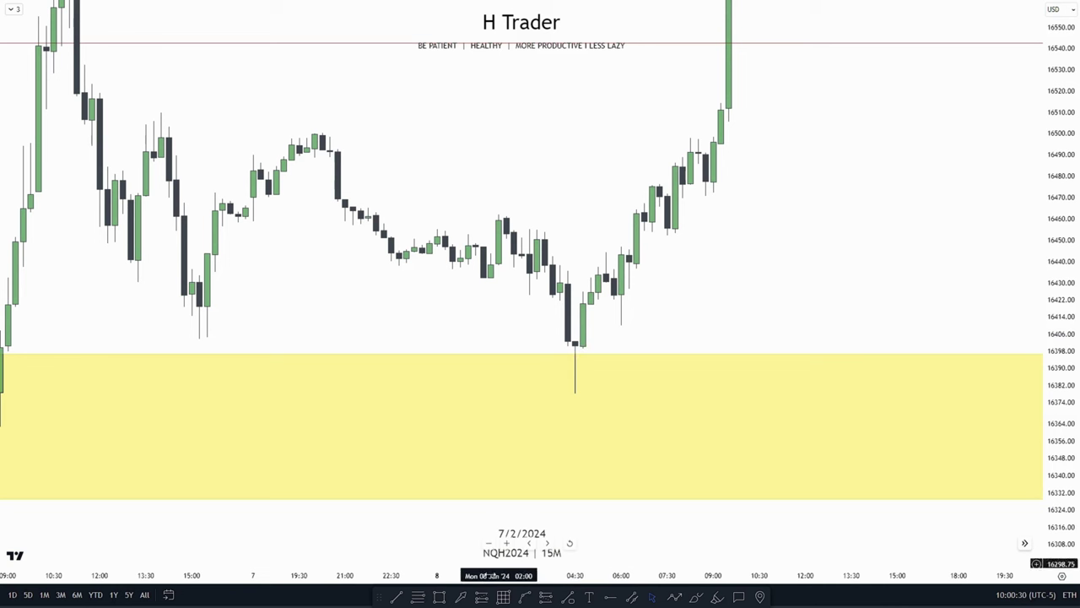
{"action": "mouse_move", "coordinate": [575, 342]}
{"action": "left_mouse_down"}
{"action": "mouse_move", "coordinate": [590, 304]}
{"action": "mouse_move", "coordinate": [875, 322]}
{"action": "left_mouse_up"}
{"action": "left_click", "coordinate": [818, 282]}
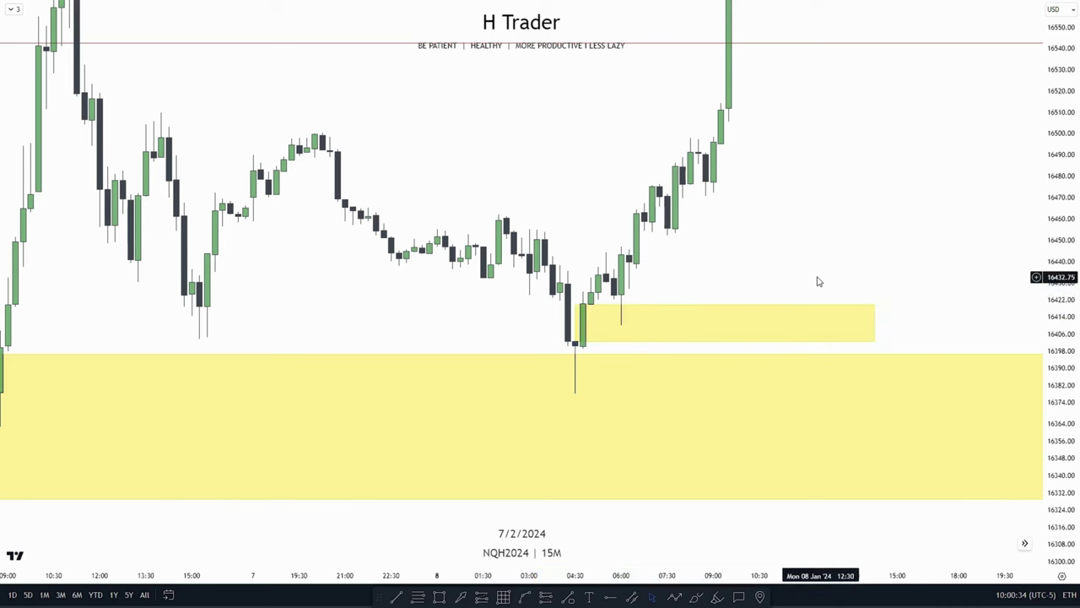
Step: Turn on the middle line for the small yellow rectangle at the 8 January low
{"action": "left_click", "coordinate": [622, 313]}
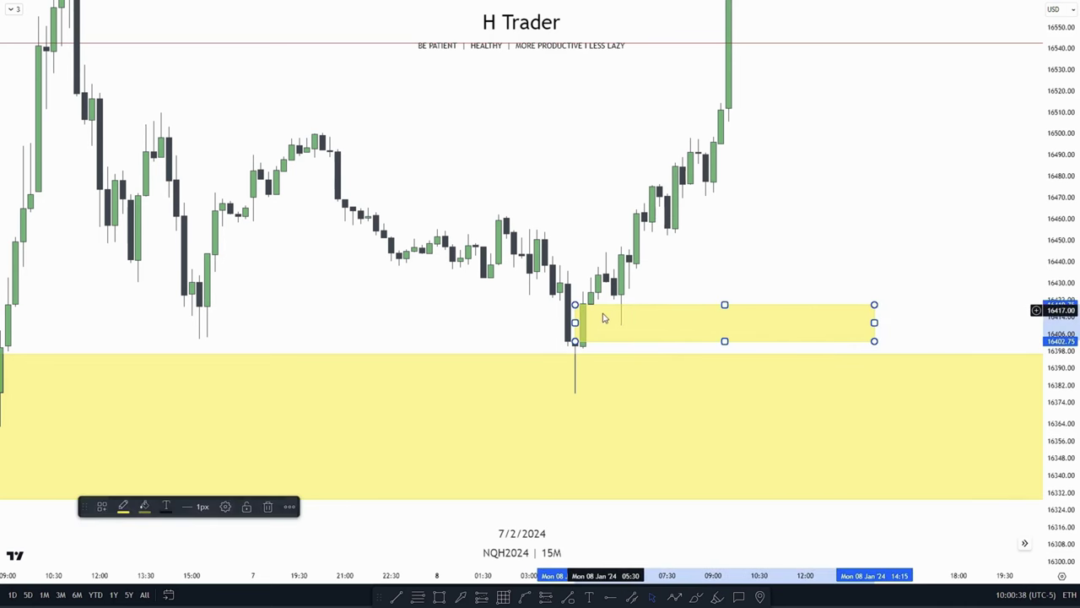
{"action": "left_click", "coordinate": [226, 509]}
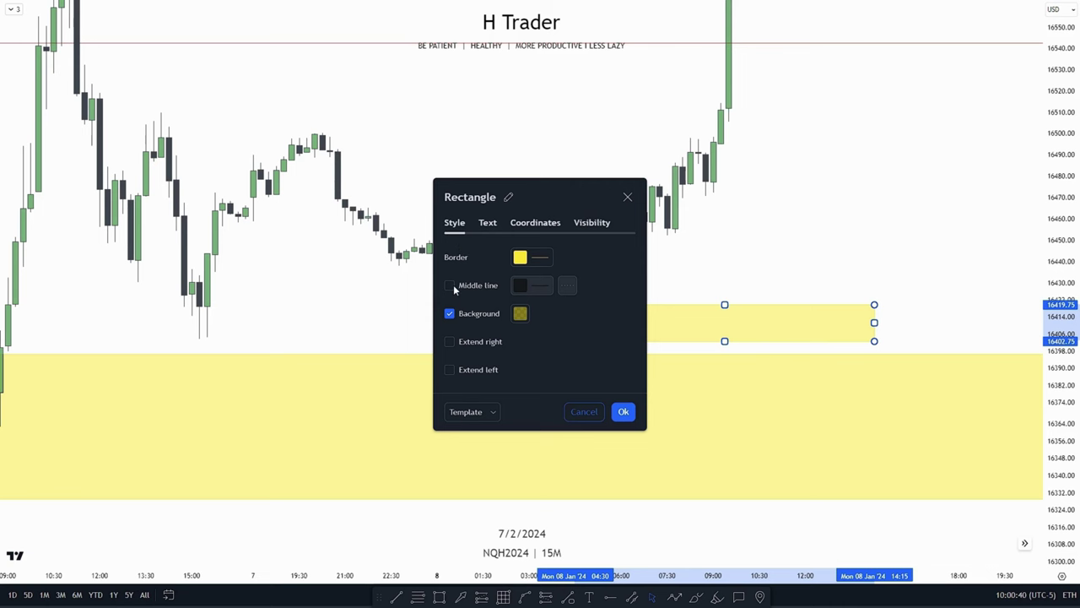
{"action": "left_click", "coordinate": [623, 411]}
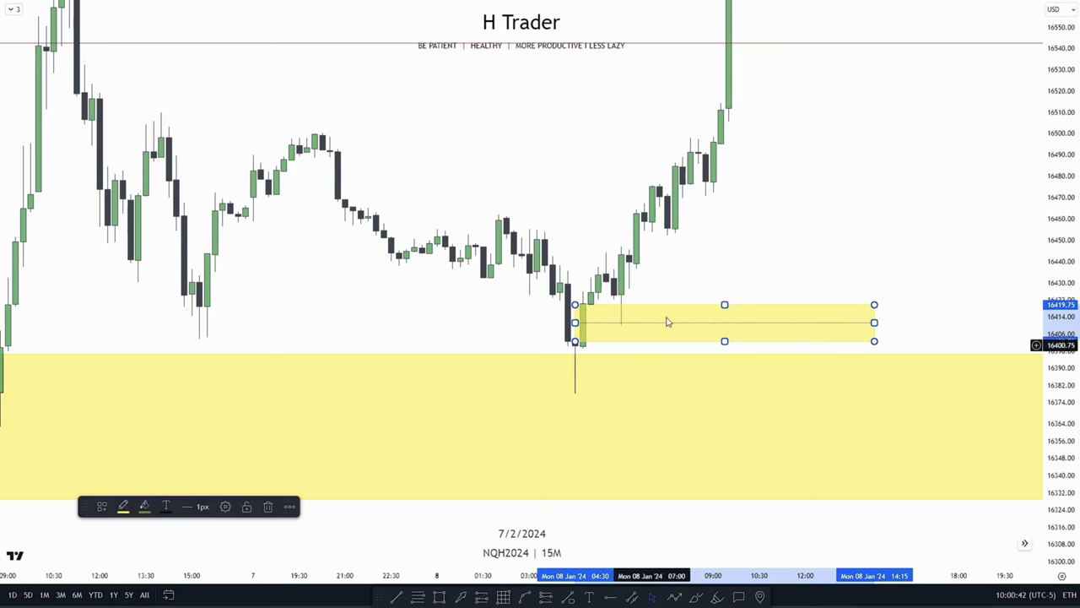
Step: Examine the wick into the small rectangle's middle line and the 15-minute rally through the three marked highs
{"action": "scroll", "coordinate": [815, 369], "scroll_direction": "up", "scroll_amount": 5}
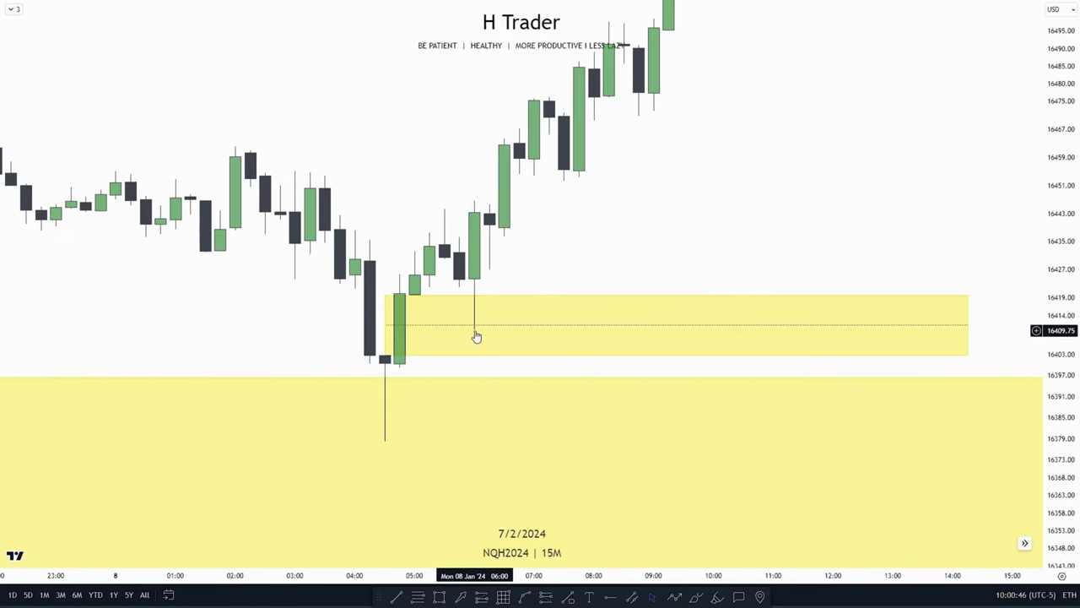
{"action": "scroll", "coordinate": [668, 234], "scroll_direction": "down", "scroll_amount": 6}
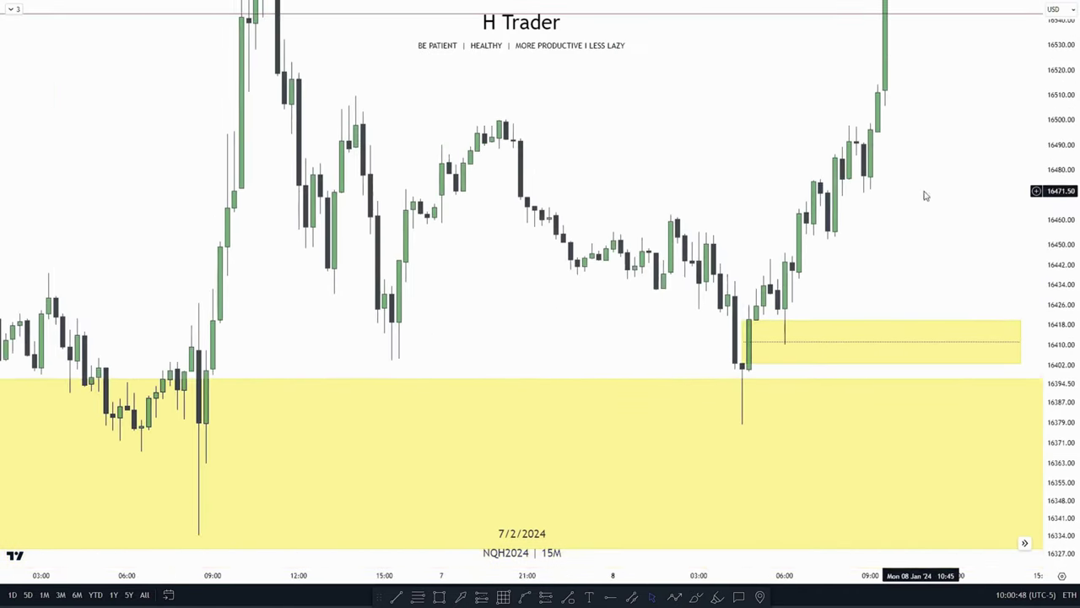
{"action": "scroll", "coordinate": [925, 195], "scroll_direction": "down", "scroll_amount": 2}
{"action": "left_click_drag", "start_coordinate": [733, 234], "coordinate": [356, 261]}
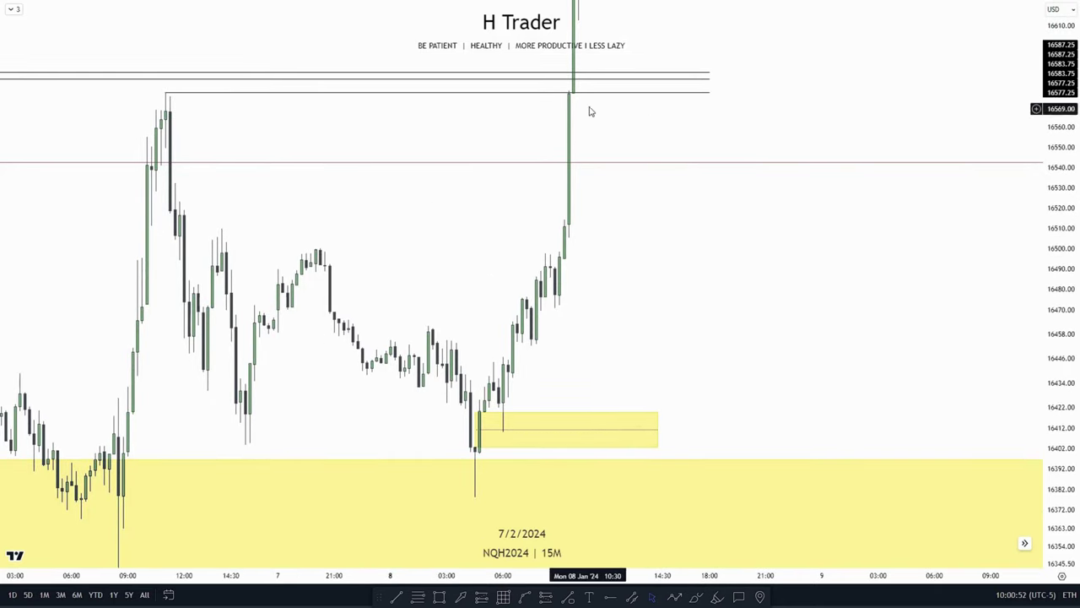
{"action": "scroll", "coordinate": [593, 120], "scroll_direction": "down", "scroll_amount": 3}
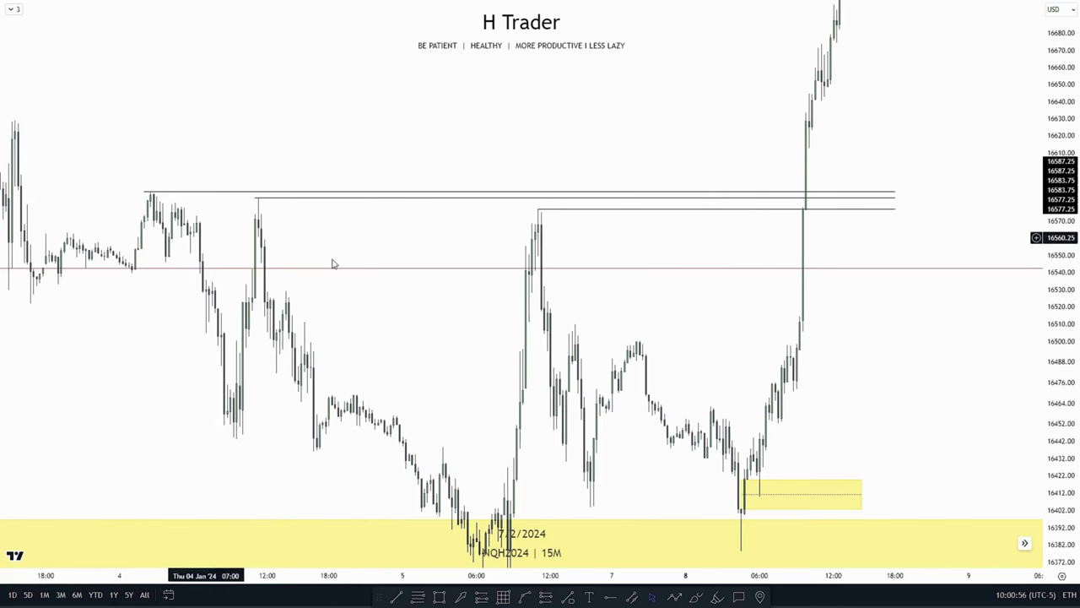
{"action": "scroll", "coordinate": [910, 212], "scroll_direction": "down", "scroll_amount": 2}
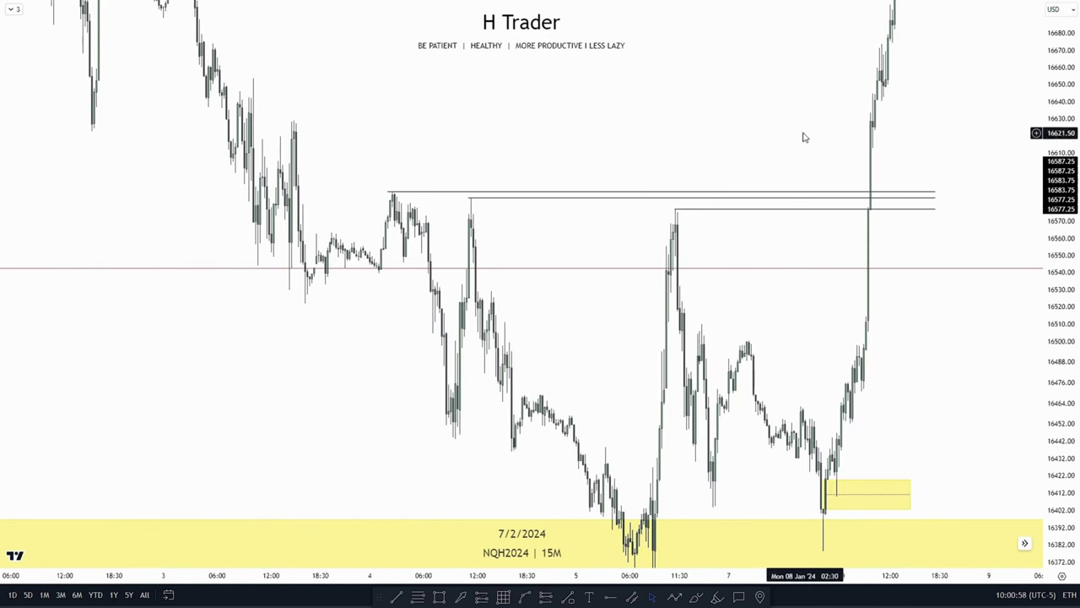
{"action": "left_click_drag", "start_coordinate": [793, 166], "coordinate": [692, 259]}
{"action": "scroll", "coordinate": [945, 241], "scroll_direction": "down", "scroll_amount": 4}
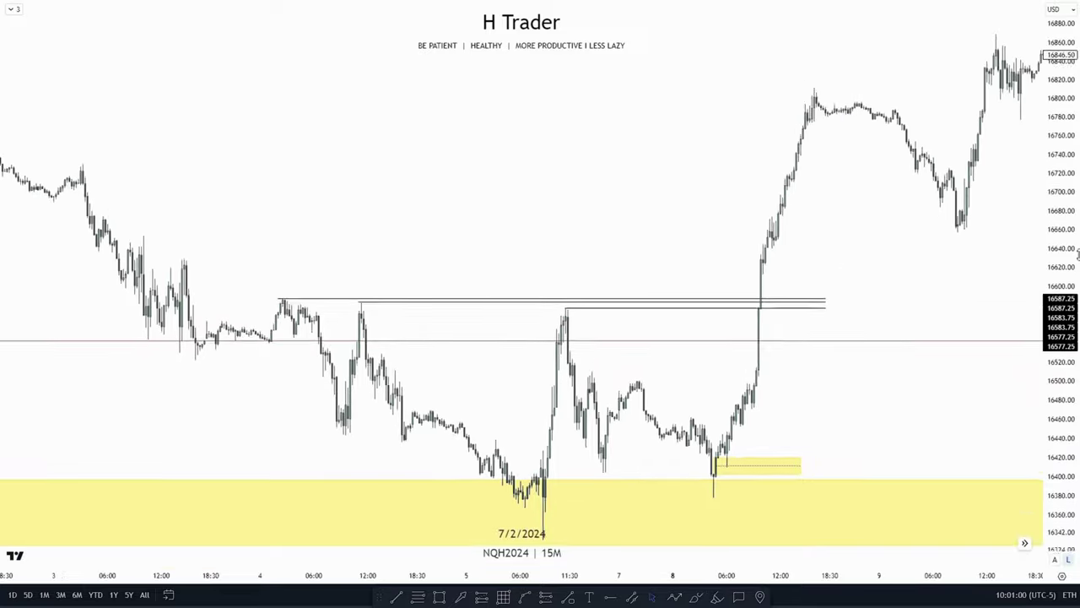
Step: Examine the wider 15-minute decline from late December into the large yellow zone and the 5 and 8 January lows
{"action": "scroll", "coordinate": [641, 220], "scroll_direction": "down", "scroll_amount": 2}
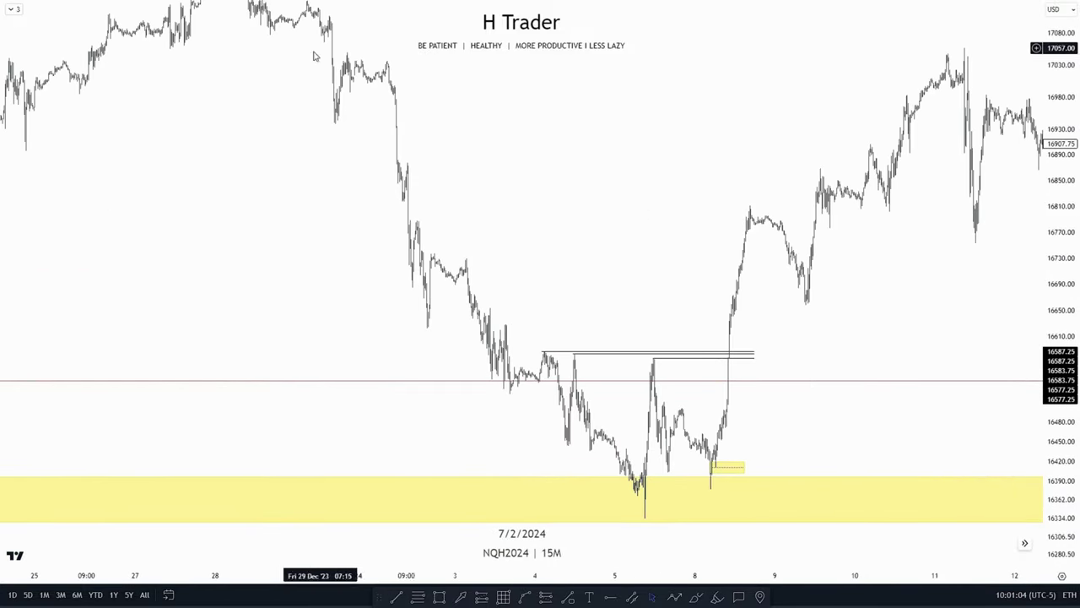
{"action": "left_click_drag", "start_coordinate": [626, 304], "coordinate": [633, 206]}
{"action": "left_click_drag", "start_coordinate": [1058, 422], "coordinate": [1058, 203]}
{"action": "scroll", "coordinate": [854, 377], "scroll_direction": "up", "scroll_amount": 3}
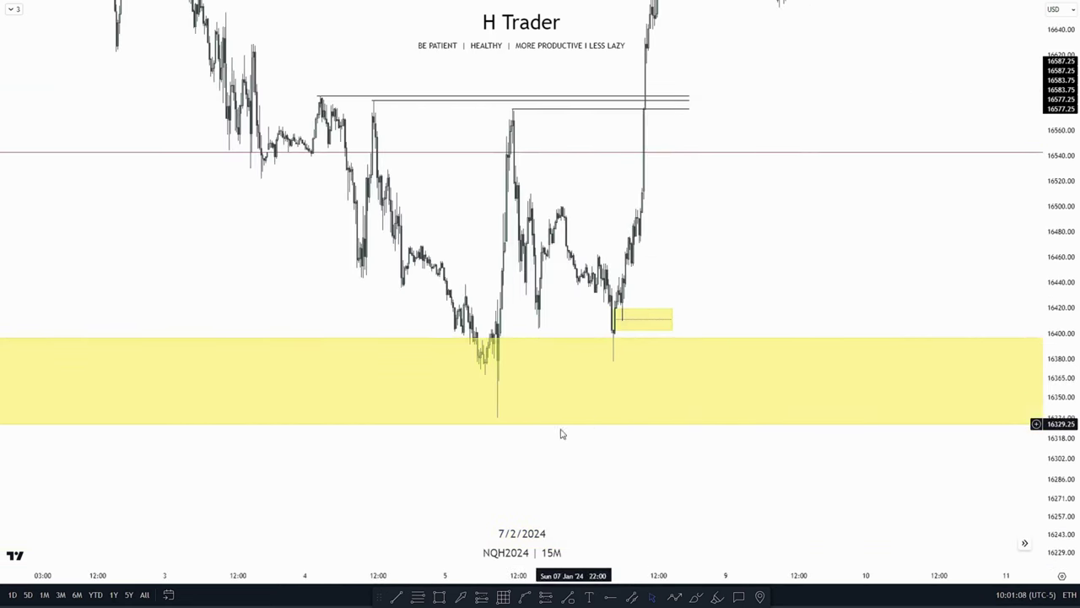
{"action": "scroll", "coordinate": [464, 239], "scroll_direction": "up", "scroll_amount": 1}
{"action": "scroll", "coordinate": [719, 262], "scroll_direction": "up", "scroll_amount": 5}
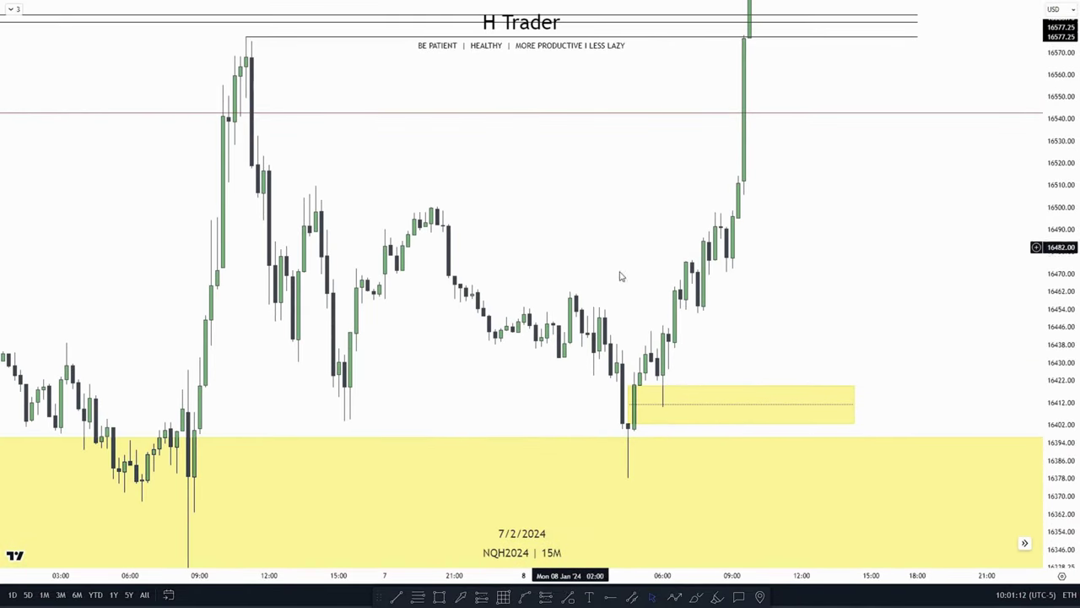
{"action": "scroll", "coordinate": [739, 239], "scroll_direction": "up", "scroll_amount": 2}
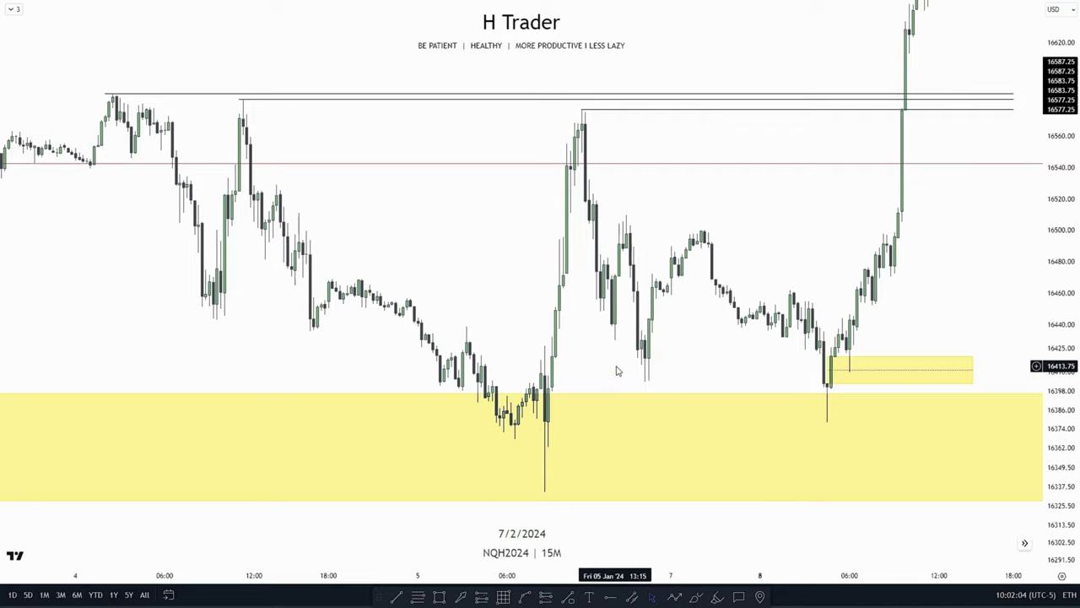
{"action": "left_click_drag", "start_coordinate": [619, 357], "coordinate": [639, 380]}
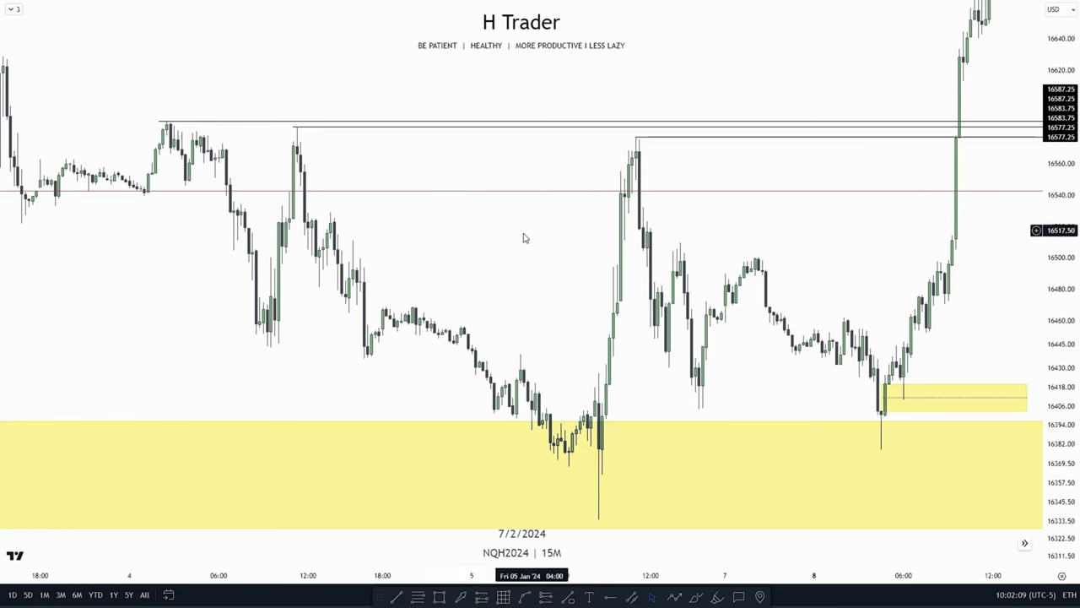
Step: Examine the 5 January low in the large yellow zone, the three marked highs and the 15-minute rally from the small rectangle
{"action": "left_click_drag", "start_coordinate": [589, 259], "coordinate": [546, 244]}
{"action": "left_click_drag", "start_coordinate": [535, 287], "coordinate": [510, 141]}
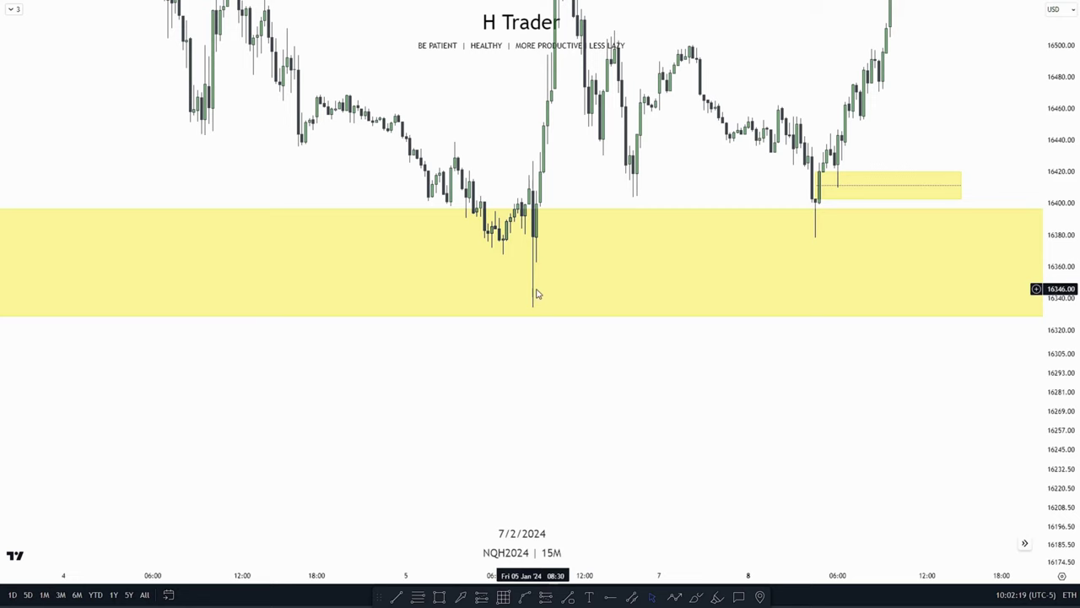
{"action": "left_click_drag", "start_coordinate": [573, 167], "coordinate": [595, 424]}
{"action": "scroll", "coordinate": [533, 154], "scroll_direction": "down", "scroll_amount": 5}
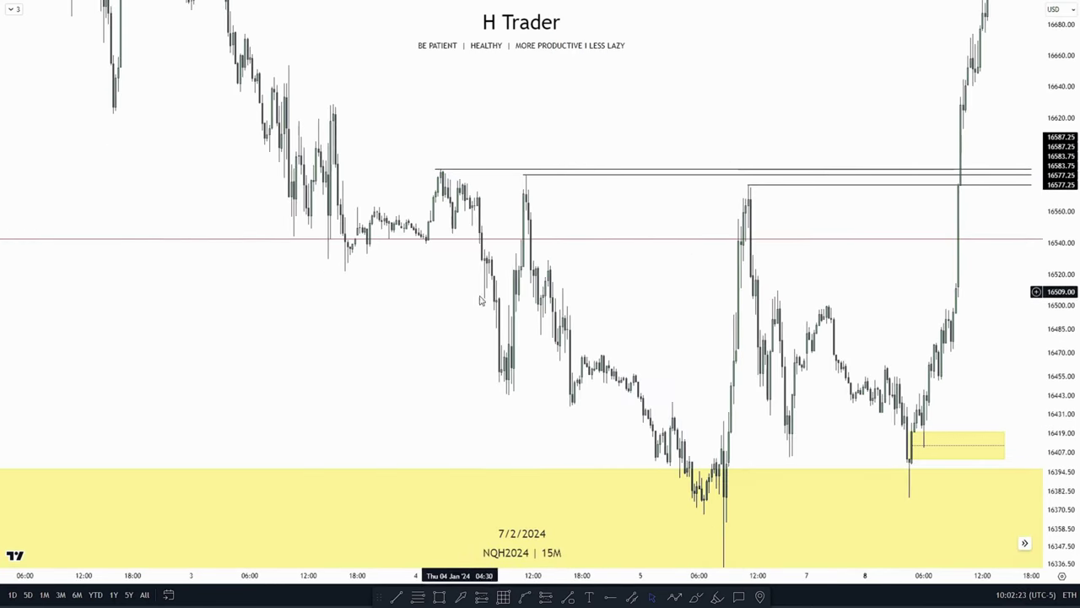
{"action": "scroll", "coordinate": [749, 222], "scroll_direction": "up", "scroll_amount": 2}
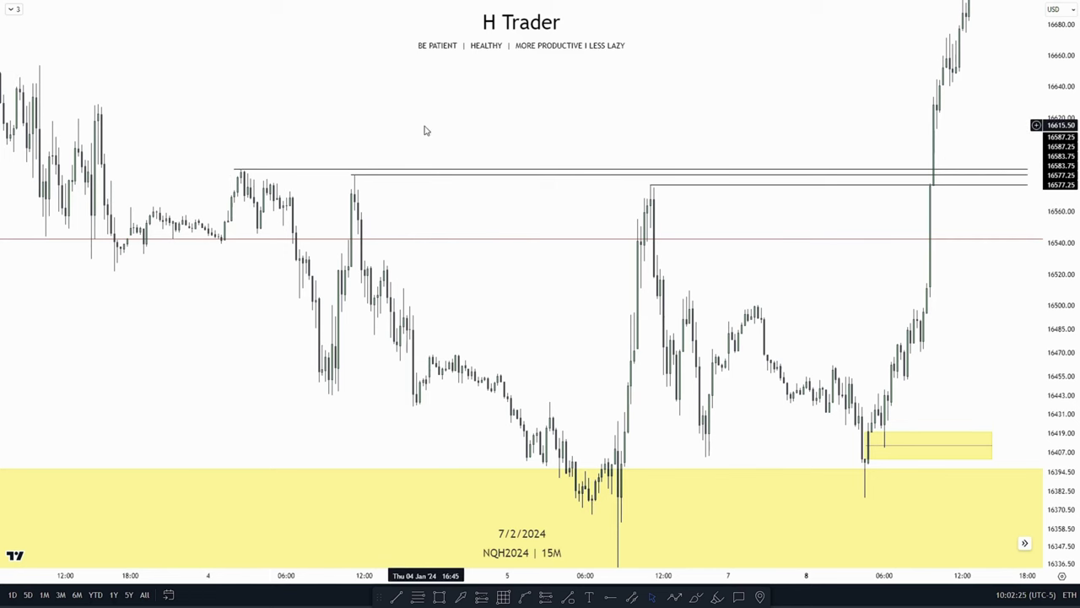
{"action": "left_click_drag", "start_coordinate": [511, 341], "coordinate": [377, 230]}
{"action": "scroll", "coordinate": [419, 276], "scroll_direction": "up", "scroll_amount": 5}
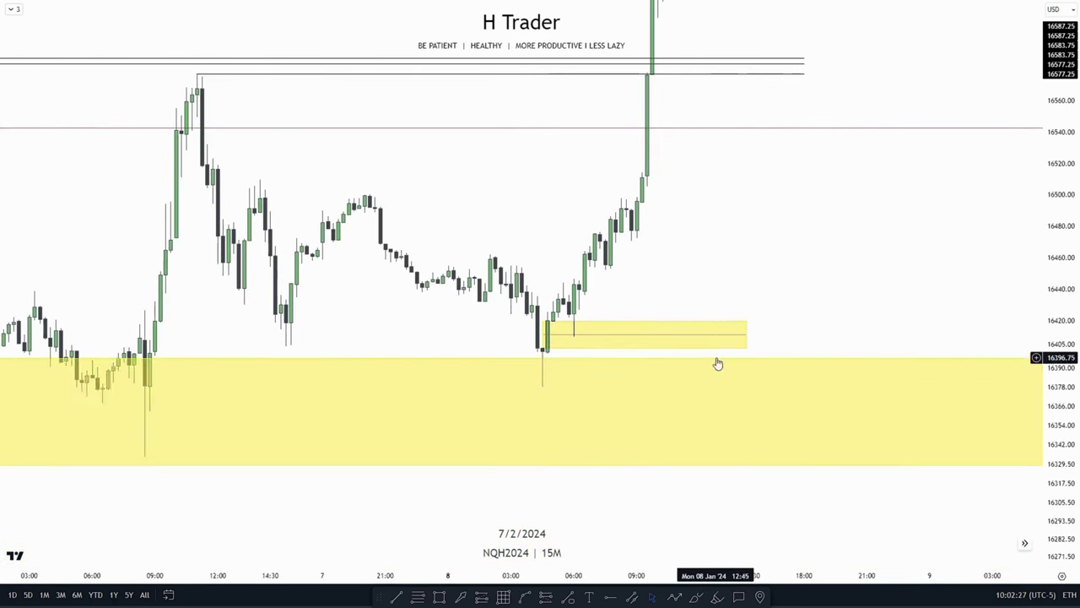
{"action": "left_click_drag", "start_coordinate": [641, 299], "coordinate": [625, 250]}
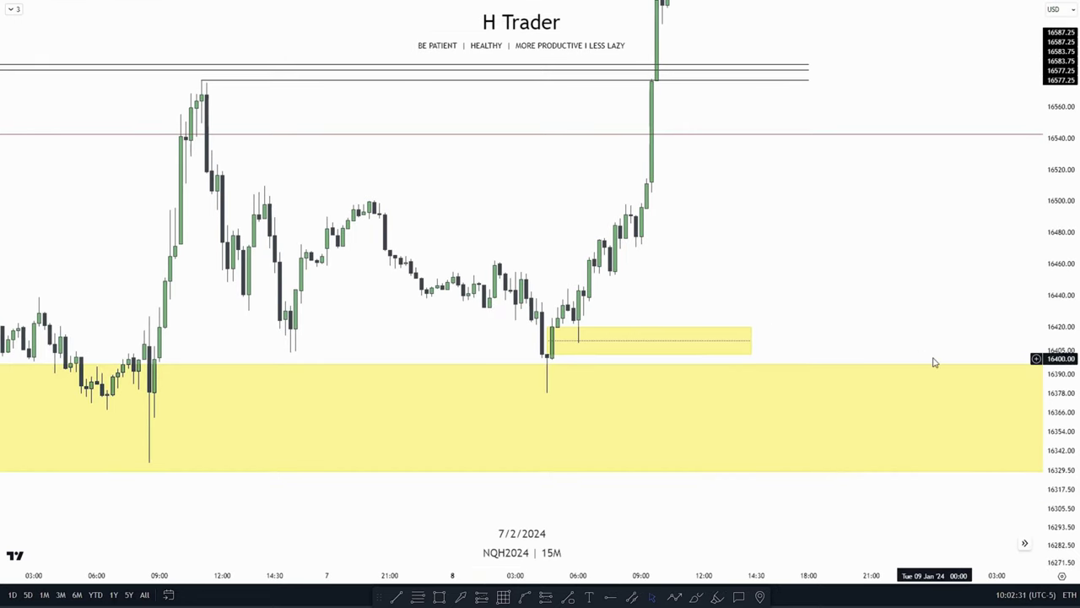
{"action": "left_click_drag", "start_coordinate": [1070, 359], "coordinate": [1074, 371]}
{"action": "left_click_drag", "start_coordinate": [808, 296], "coordinate": [844, 381]}
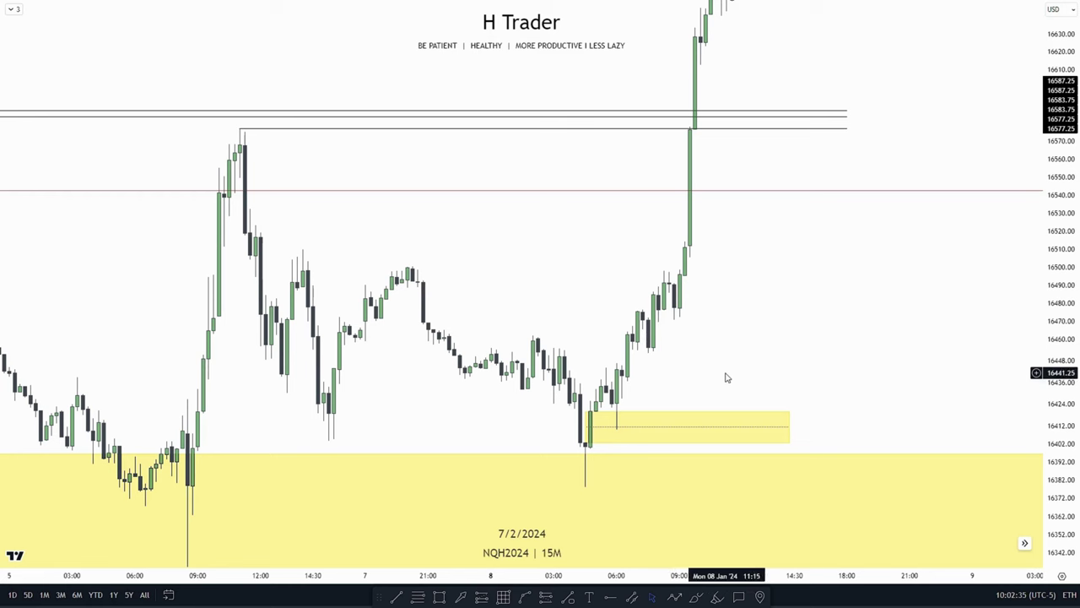
Step: Place a long position at the 8 January low with its entry at 16411.50, on the small rectangle's middle line
{"action": "left_click_drag", "start_coordinate": [585, 428], "coordinate": [562, 427]}
{"action": "left_click_drag", "start_coordinate": [744, 338], "coordinate": [780, 249]}
{"action": "left_click_drag", "start_coordinate": [1066, 336], "coordinate": [1065, 272]}
{"action": "scroll", "coordinate": [779, 304], "scroll_direction": "up", "scroll_amount": 3}
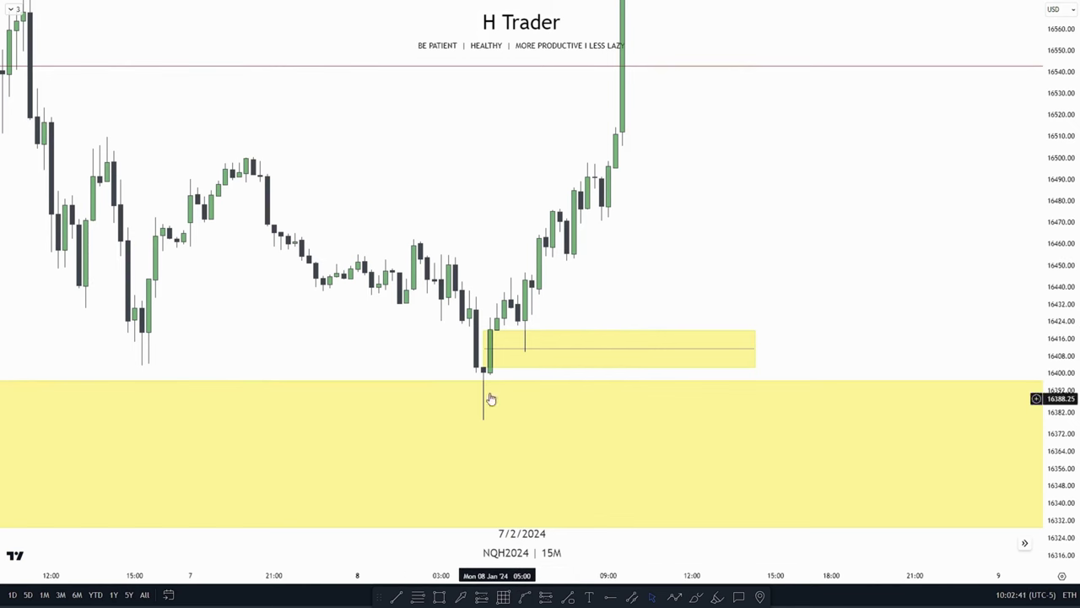
{"action": "left_click", "coordinate": [496, 334]}
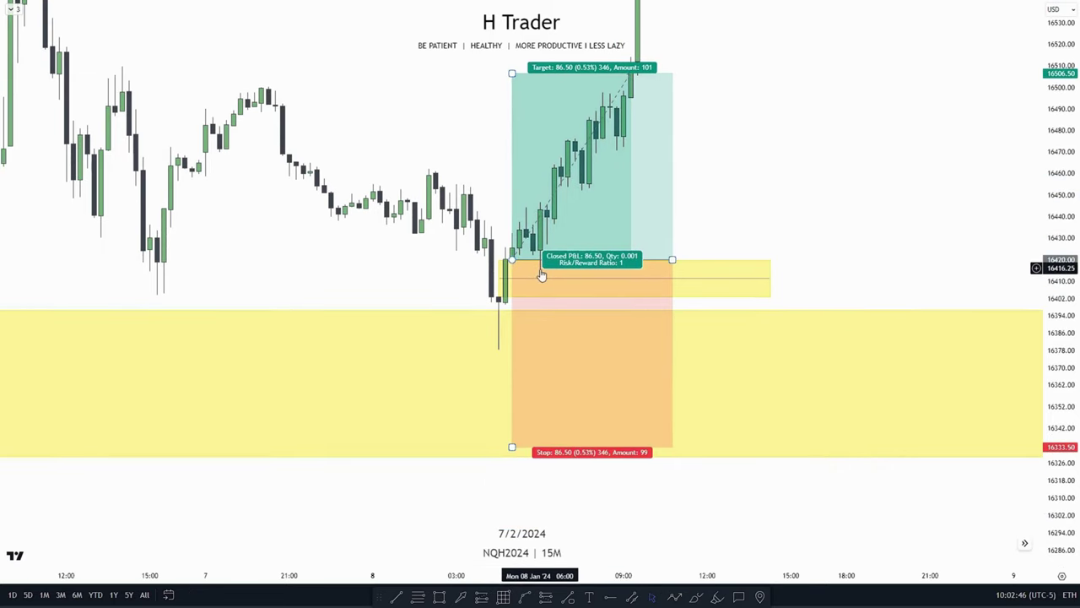
{"action": "mouse_move", "coordinate": [552, 280]}
{"action": "left_mouse_down"}
{"action": "mouse_move", "coordinate": [564, 284]}
{"action": "mouse_move", "coordinate": [563, 306]}
{"action": "mouse_move", "coordinate": [562, 295]}
{"action": "left_mouse_up"}
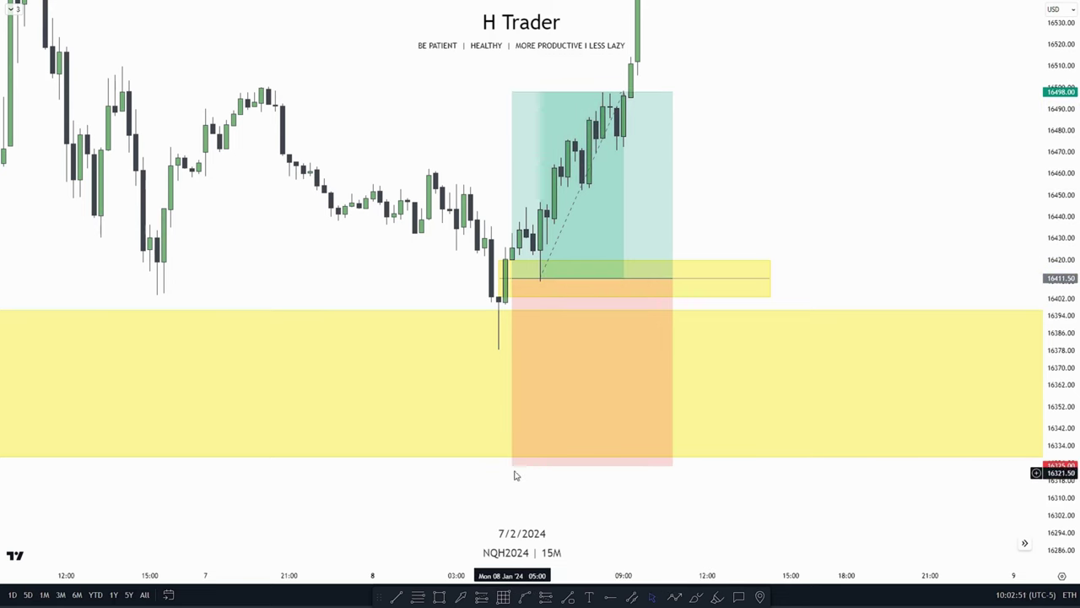
Step: Set the long position's stop to 16379.75 below the 8 January low and its target to 16587.25 at the highest marked line
{"action": "left_click_drag", "start_coordinate": [512, 466], "coordinate": [500, 347]}
{"action": "left_click_drag", "start_coordinate": [792, 150], "coordinate": [320, 121]}
{"action": "scroll", "coordinate": [846, 272], "scroll_direction": "down", "scroll_amount": 5}
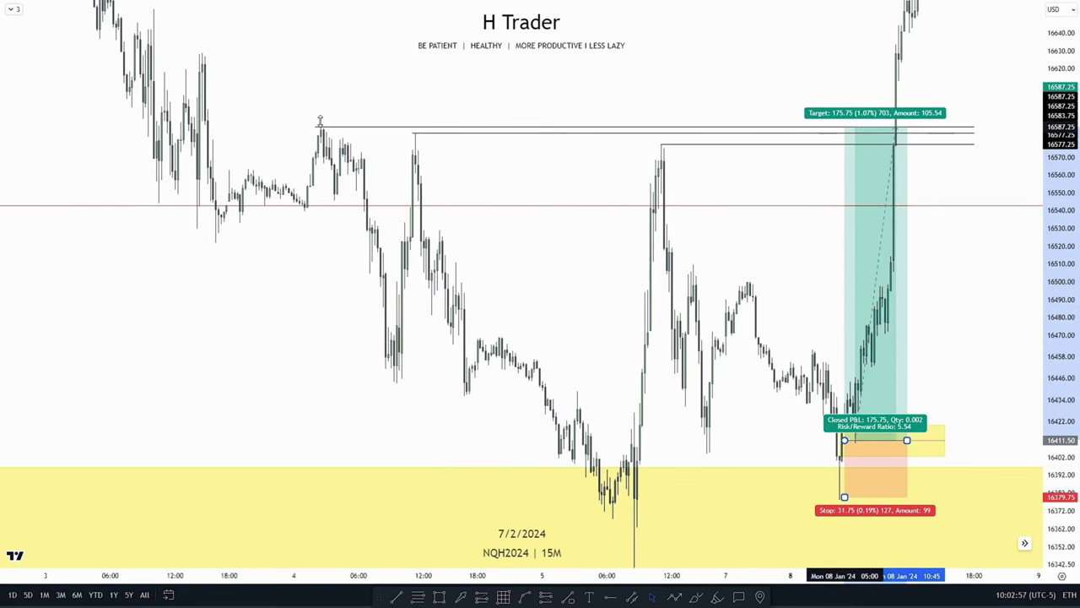
{"action": "scroll", "coordinate": [642, 312], "scroll_direction": "up", "scroll_amount": 5}
{"action": "left_click_drag", "start_coordinate": [870, 352], "coordinate": [846, 265]}
{"action": "left_click_drag", "start_coordinate": [1053, 345], "coordinate": [1042, 255]}
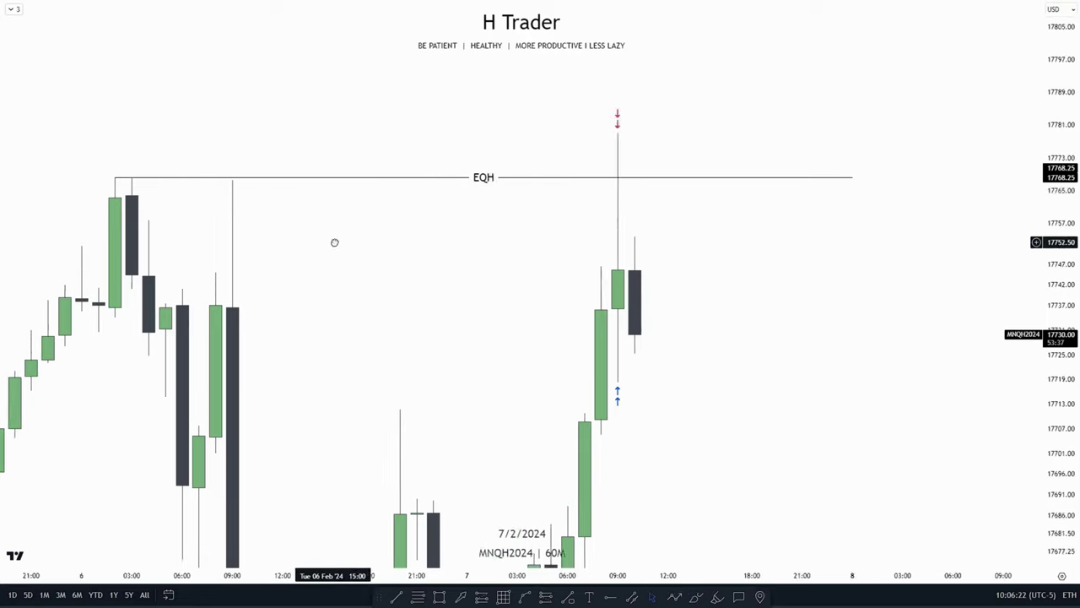
Step: On the 60-minute MNQH2024 chart, try a line at 17767.50 from the 6 February 09:00 high to 8 February 00:00
{"action": "left_click_drag", "start_coordinate": [299, 235], "coordinate": [484, 272]}
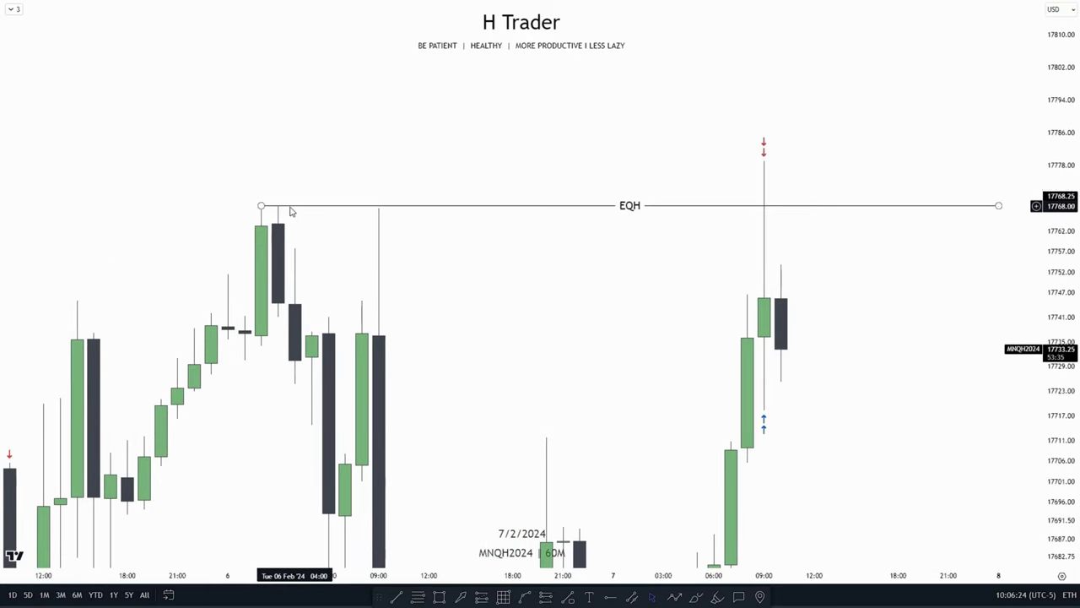
{"action": "left_click", "coordinate": [380, 217]}
{"action": "left_click", "coordinate": [1002, 255]}
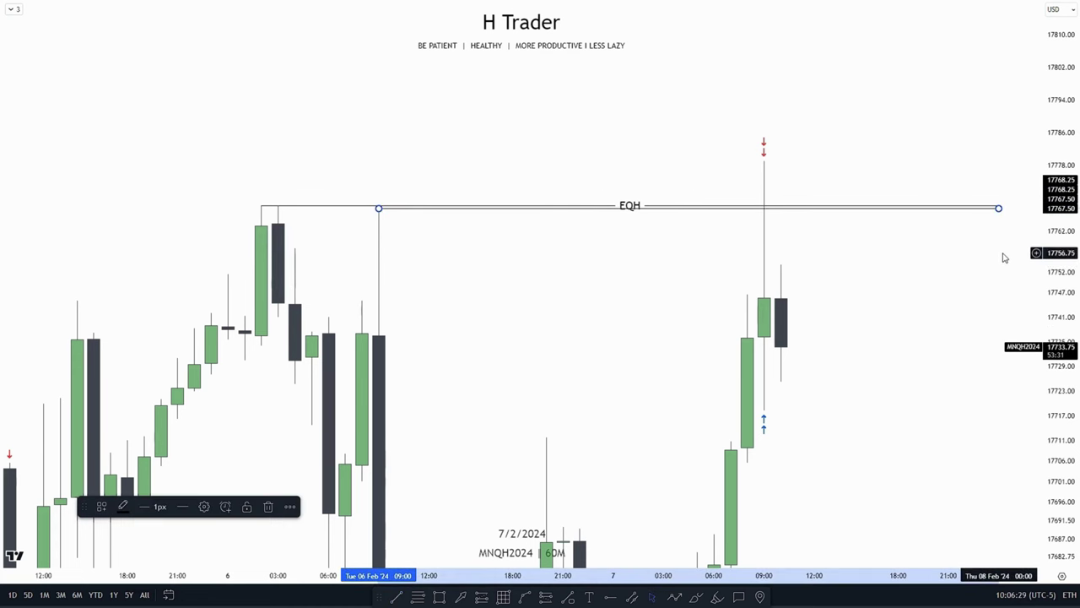
{"action": "left_click", "coordinate": [667, 313]}
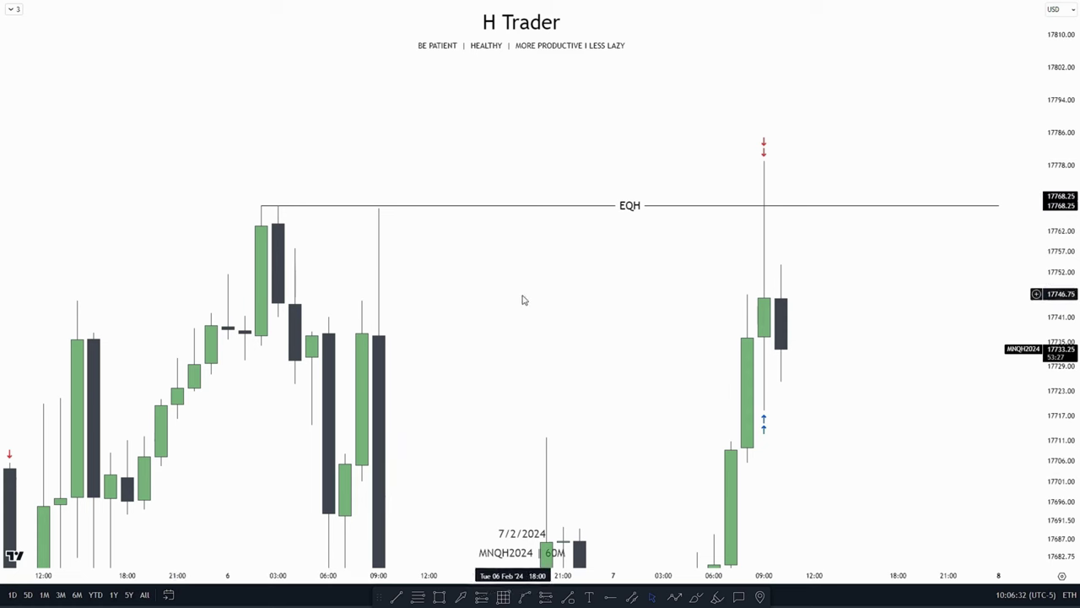
Step: Switch the MNQH2024 chart from the 60-minute EQH view to the 1-minute timeframe
{"action": "left_click_drag", "start_coordinate": [569, 296], "coordinate": [515, 294]}
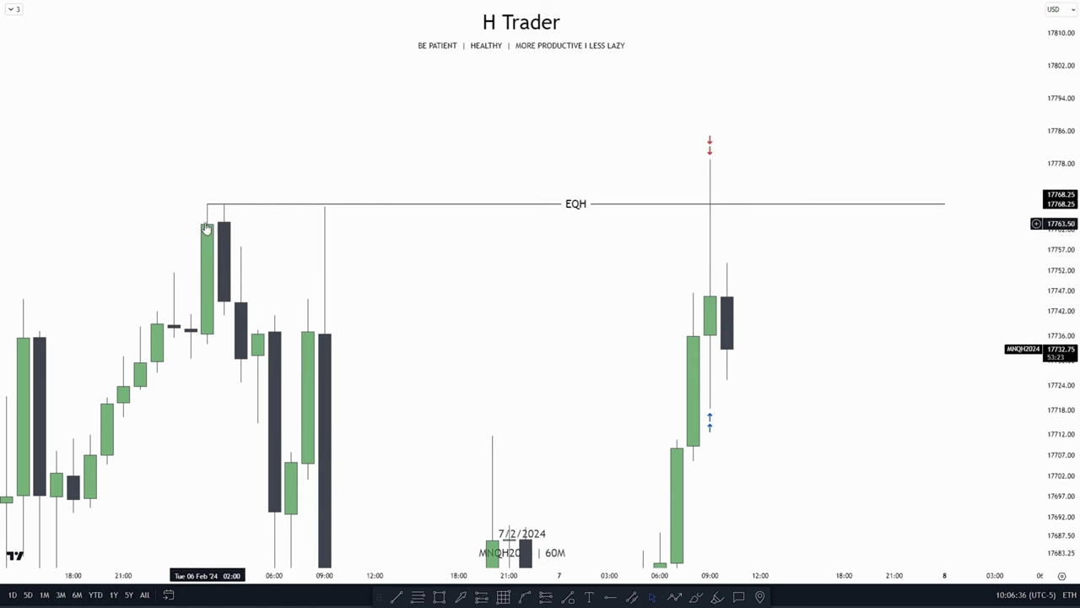
{"action": "scroll", "coordinate": [604, 313], "scroll_direction": "up", "scroll_amount": 2}
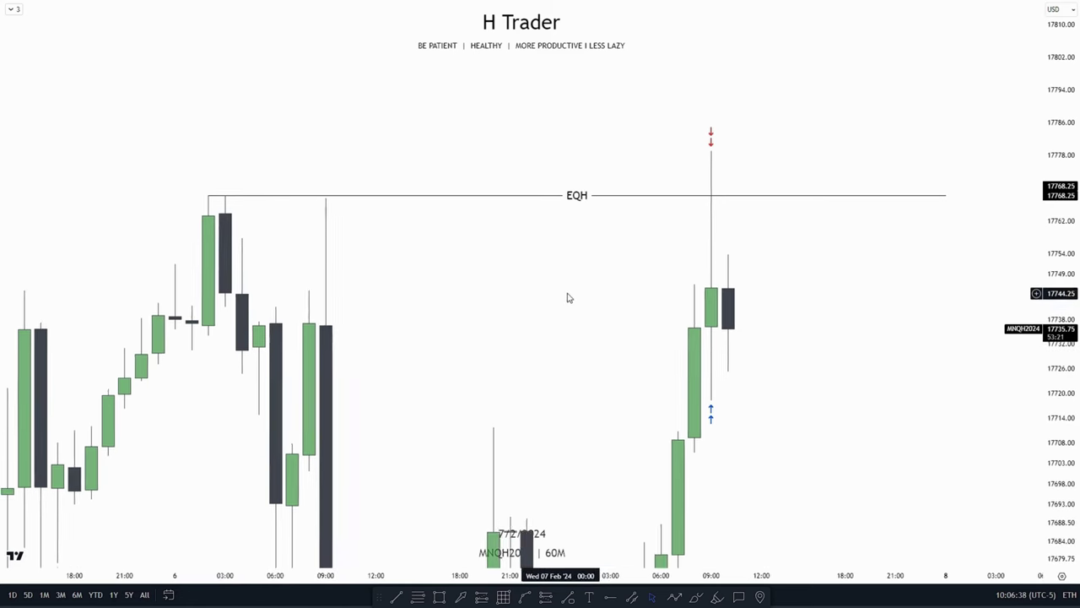
{"action": "left_click_drag", "start_coordinate": [542, 264], "coordinate": [440, 307]}
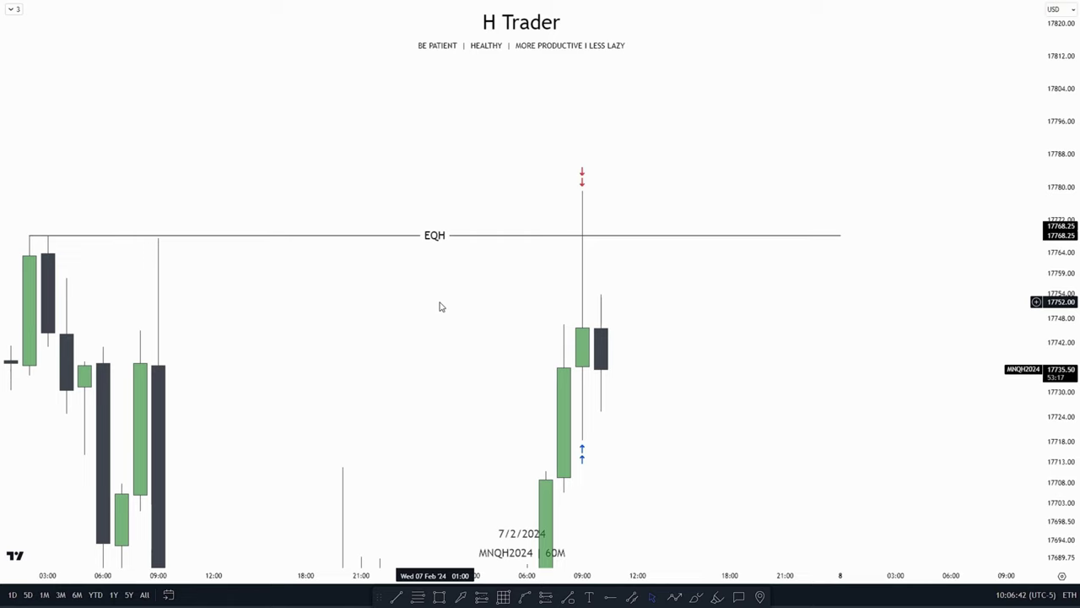
{"action": "key", "text": "1"}
{"action": "key", "text": "Return"}
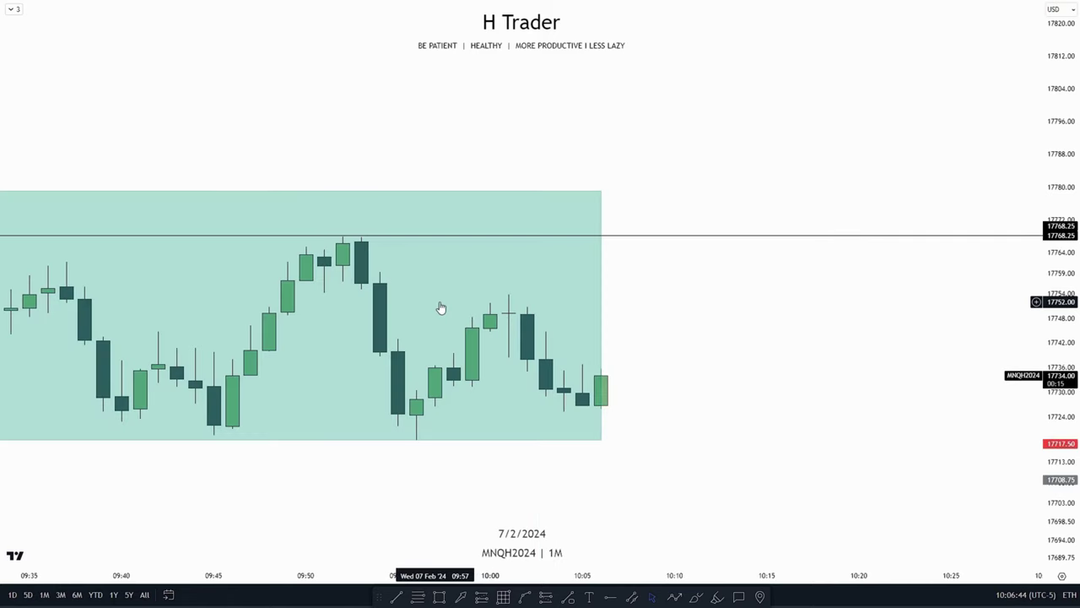
Step: Hide the indicator that shades the 1-minute chart's price range green from 08:30
{"action": "left_click_drag", "start_coordinate": [1024, 404], "coordinate": [1028, 363]}
{"action": "left_click_drag", "start_coordinate": [1058, 420], "coordinate": [1004, 76]}
{"action": "left_click_drag", "start_coordinate": [903, 207], "coordinate": [1077, 384]}
{"action": "scroll", "coordinate": [431, 97], "scroll_direction": "down", "scroll_amount": 2}
{"action": "left_click_drag", "start_coordinate": [149, 84], "coordinate": [289, 122]}
{"action": "left_click_drag", "start_coordinate": [1059, 393], "coordinate": [1024, 242]}
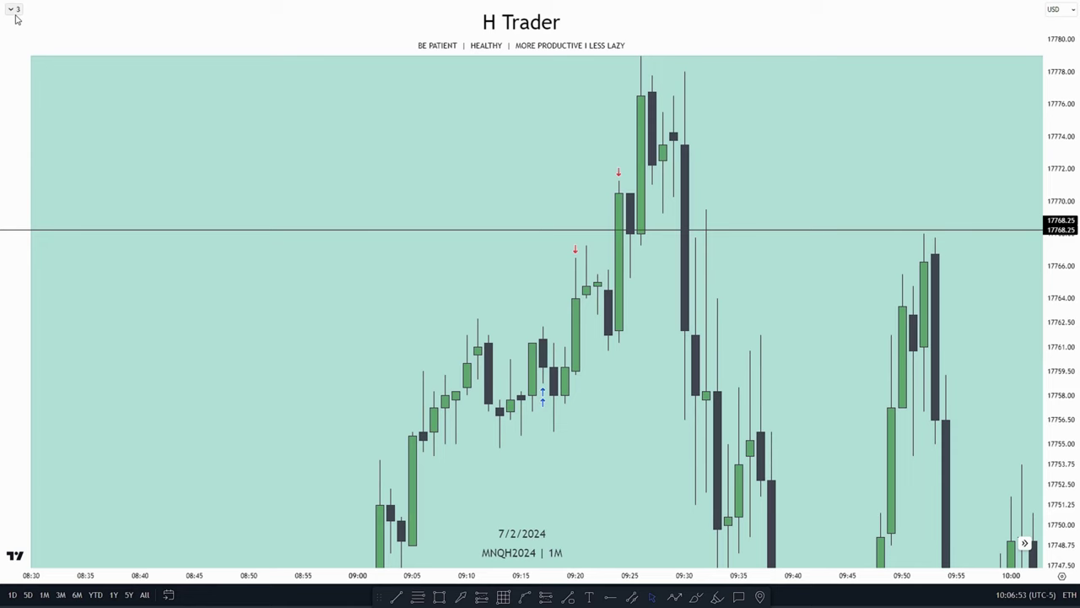
{"action": "left_click", "coordinate": [106, 37]}
{"action": "left_click", "coordinate": [12, 50]}
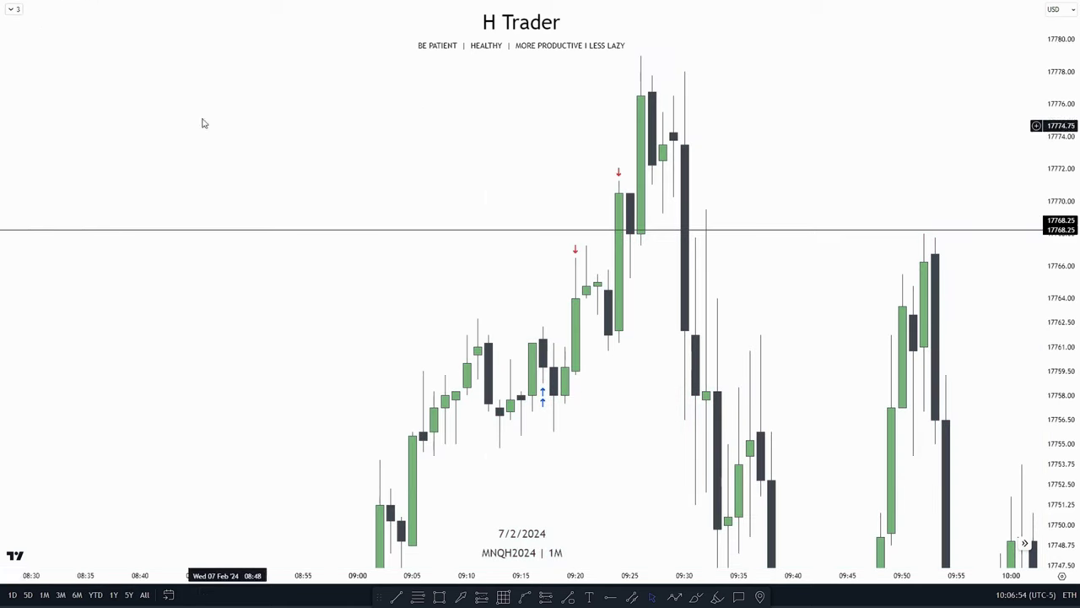
Step: Draw a horizontal trend line at 17762.75 from the 09:11 high to the 09:20 candle
{"action": "left_click_drag", "start_coordinate": [419, 246], "coordinate": [386, 214]}
{"action": "left_click_drag", "start_coordinate": [1068, 454], "coordinate": [1065, 259]}
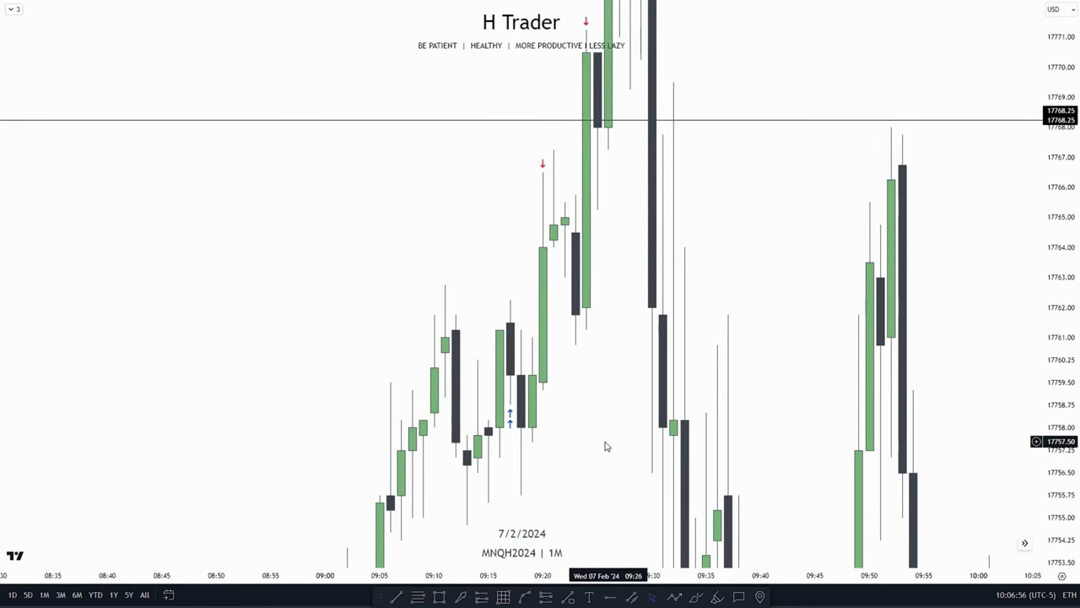
{"action": "scroll", "coordinate": [606, 447], "scroll_direction": "up", "scroll_amount": 2}
{"action": "left_click_drag", "start_coordinate": [579, 444], "coordinate": [701, 323]}
{"action": "left_click_drag", "start_coordinate": [1075, 416], "coordinate": [1074, 294]}
{"action": "scroll", "coordinate": [680, 366], "scroll_direction": "up", "scroll_amount": 2}
{"action": "left_click_drag", "start_coordinate": [529, 335], "coordinate": [592, 405]}
{"action": "scroll", "coordinate": [591, 344], "scroll_direction": "up", "scroll_amount": 1}
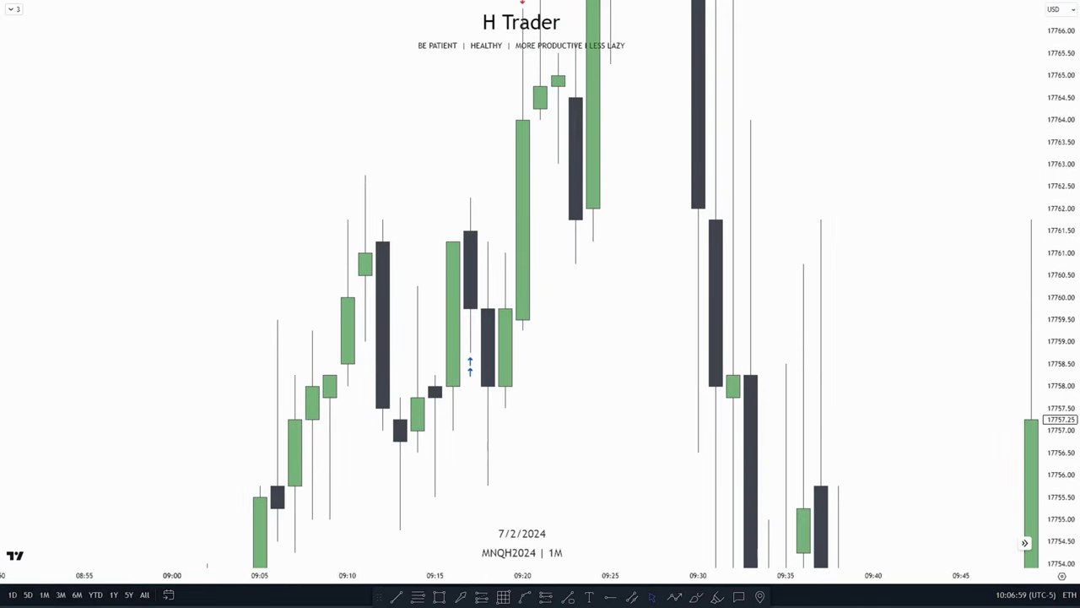
{"action": "left_click", "coordinate": [365, 175]}
{"action": "left_click", "coordinate": [522, 175]}
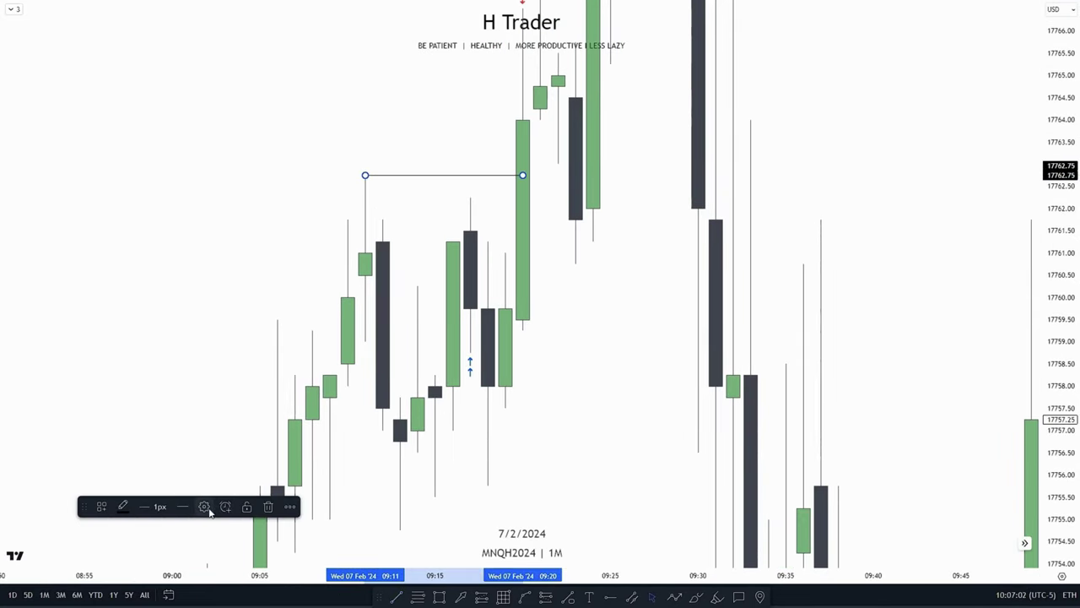
Step: Label the 17762.75 trend line "IRL", with the text centred on the line
{"action": "left_click", "coordinate": [204, 506]}
{"action": "left_click", "coordinate": [487, 84]}
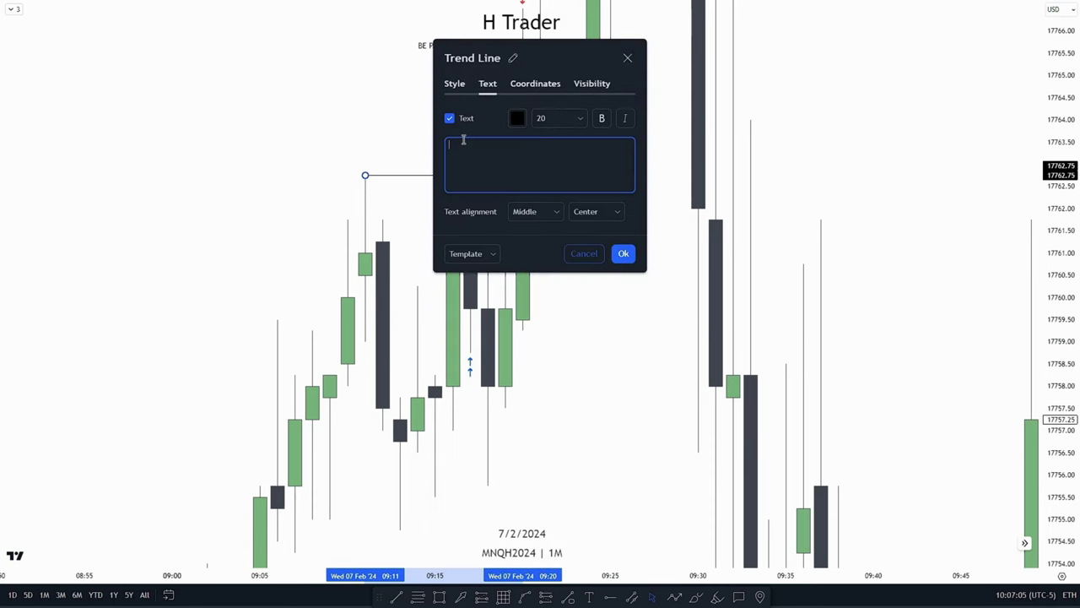
{"action": "left_click", "coordinate": [623, 253]}
Step: Draw a yellow rectangle from 17759.00 to about 17757.75 beneath the IRL line, spanning 09:11 to 09:30
{"action": "left_click_drag", "start_coordinate": [677, 321], "coordinate": [756, 300]}
{"action": "left_click_drag", "start_coordinate": [1060, 236], "coordinate": [1059, 282]}
{"action": "left_click_drag", "start_coordinate": [706, 267], "coordinate": [693, 249]}
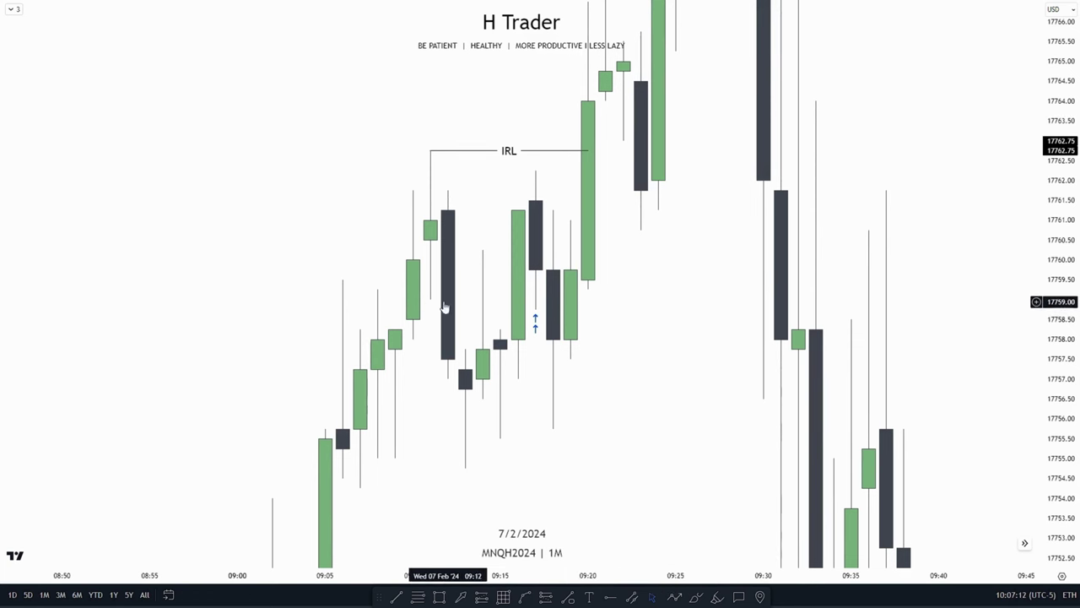
{"action": "left_click", "coordinate": [440, 597]}
{"action": "mouse_move", "coordinate": [430, 300]}
{"action": "left_mouse_down"}
{"action": "mouse_move", "coordinate": [452, 363]}
{"action": "mouse_move", "coordinate": [465, 349]}
{"action": "mouse_move", "coordinate": [602, 323]}
{"action": "mouse_move", "coordinate": [762, 322]}
{"action": "left_mouse_up"}
{"action": "left_click_drag", "start_coordinate": [654, 366], "coordinate": [660, 361]}
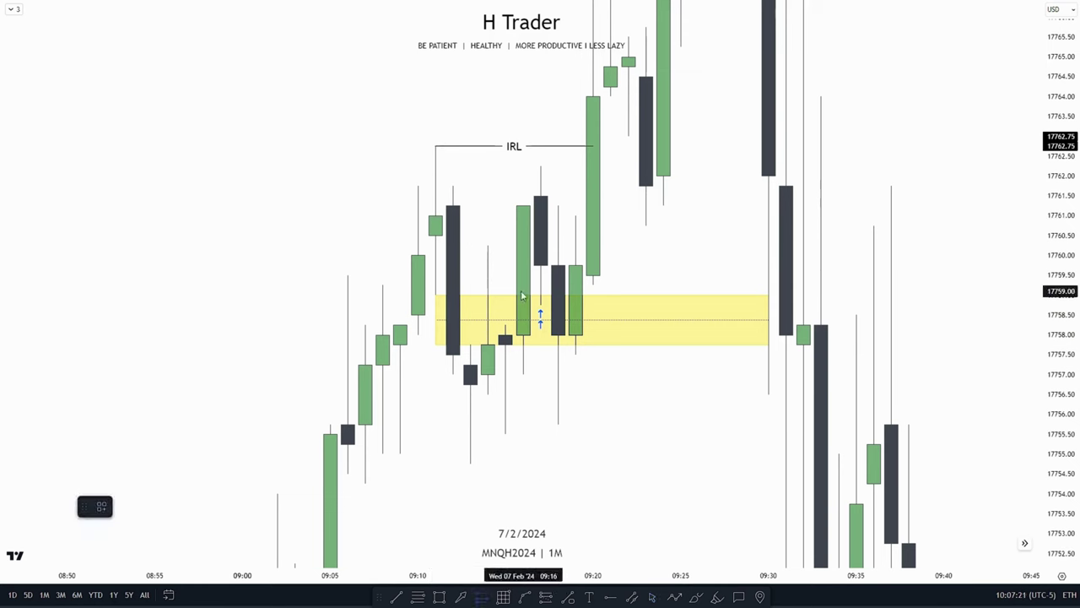
Step: Place a long position at 09:15 with its entry at 17759.00 on the yellow rectangle's upper edge and its stop at 17754.75
{"action": "left_click", "coordinate": [541, 303]}
{"action": "left_click_drag", "start_coordinate": [639, 342], "coordinate": [606, 331]}
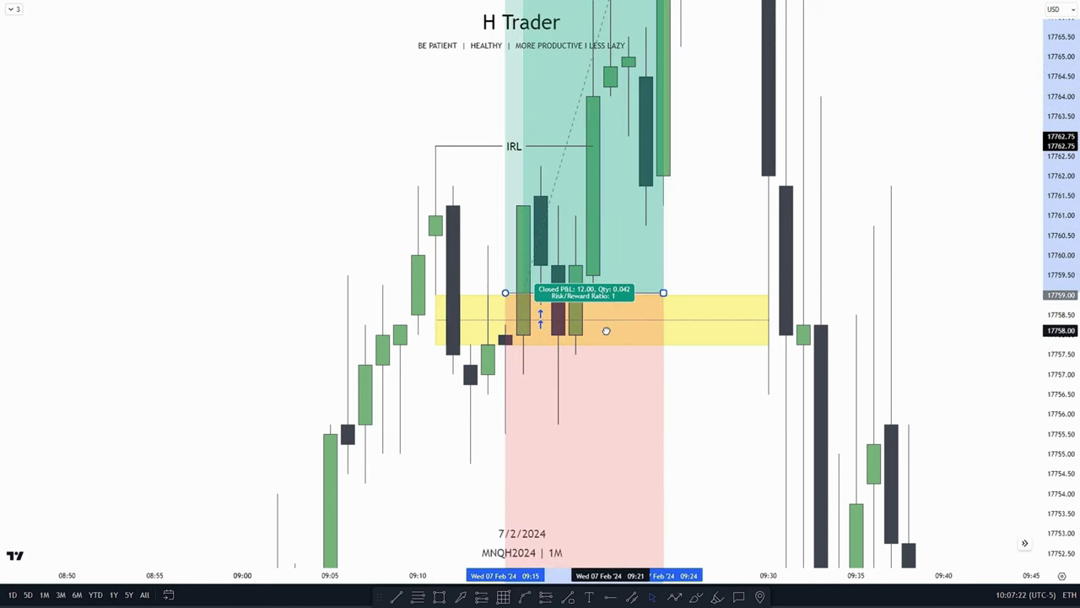
{"action": "left_click_drag", "start_coordinate": [735, 374], "coordinate": [731, 289]}
{"action": "left_click_drag", "start_coordinate": [722, 373], "coordinate": [726, 112]}
{"action": "left_click_drag", "start_coordinate": [505, 415], "coordinate": [487, 106]}
Step: Set the 1-minute long position's target to 17768.25, on the EQH line
{"action": "left_click_drag", "start_coordinate": [736, 26], "coordinate": [750, 347]}
{"action": "left_click_drag", "start_coordinate": [766, 71], "coordinate": [793, 407]}
{"action": "left_click_drag", "start_coordinate": [548, 123], "coordinate": [549, 231]}
{"action": "left_click_drag", "start_coordinate": [505, 260], "coordinate": [479, 205]}
{"action": "left_click_drag", "start_coordinate": [1054, 142], "coordinate": [1055, 209]}
{"action": "left_click_drag", "start_coordinate": [781, 402], "coordinate": [753, 242]}
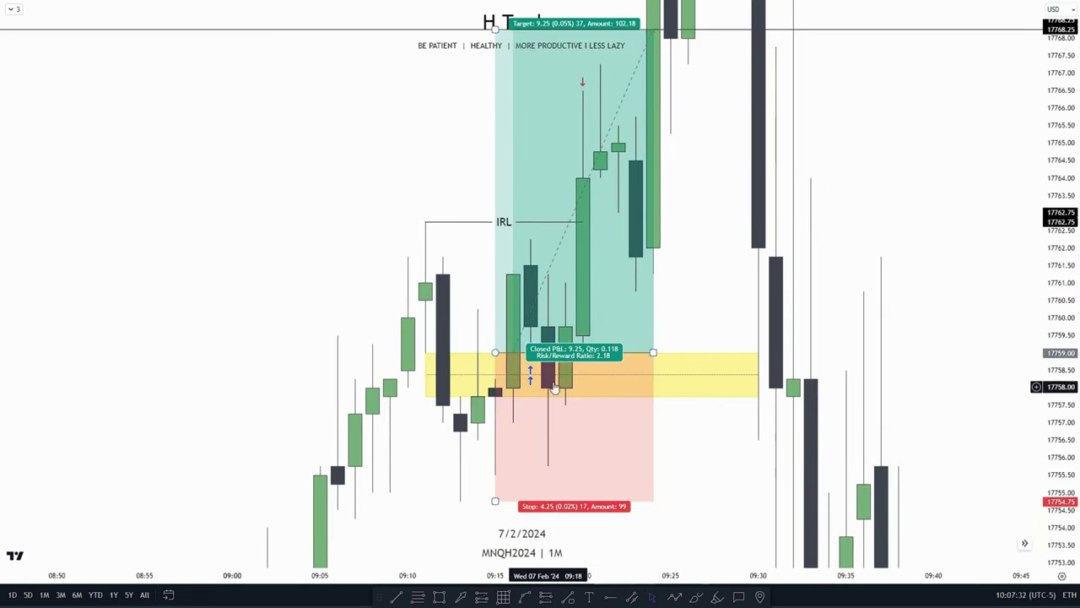
Step: Examine the 1-minute entry in the yellow rectangle, the IRL line and the price move up through the EQH target
{"action": "left_click_drag", "start_coordinate": [705, 271], "coordinate": [719, 284]}
{"action": "left_click_drag", "start_coordinate": [1055, 206], "coordinate": [1055, 266]}
{"action": "left_click_drag", "start_coordinate": [682, 280], "coordinate": [684, 243]}
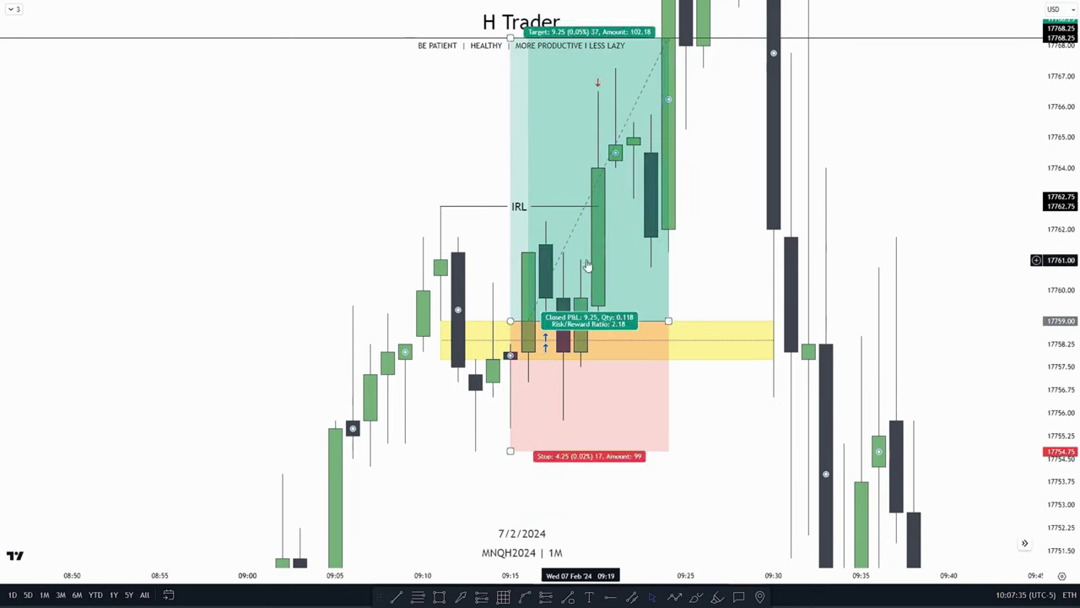
{"action": "left_click_drag", "start_coordinate": [489, 270], "coordinate": [508, 241]}
{"action": "left_click_drag", "start_coordinate": [494, 206], "coordinate": [480, 251]}
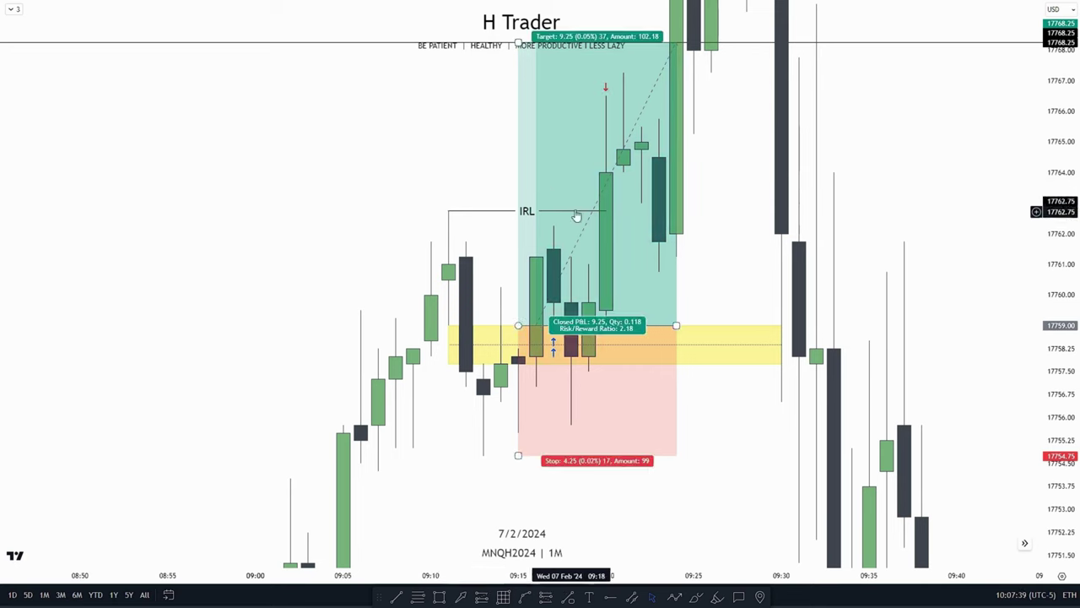
{"action": "left_click_drag", "start_coordinate": [700, 440], "coordinate": [721, 378]}
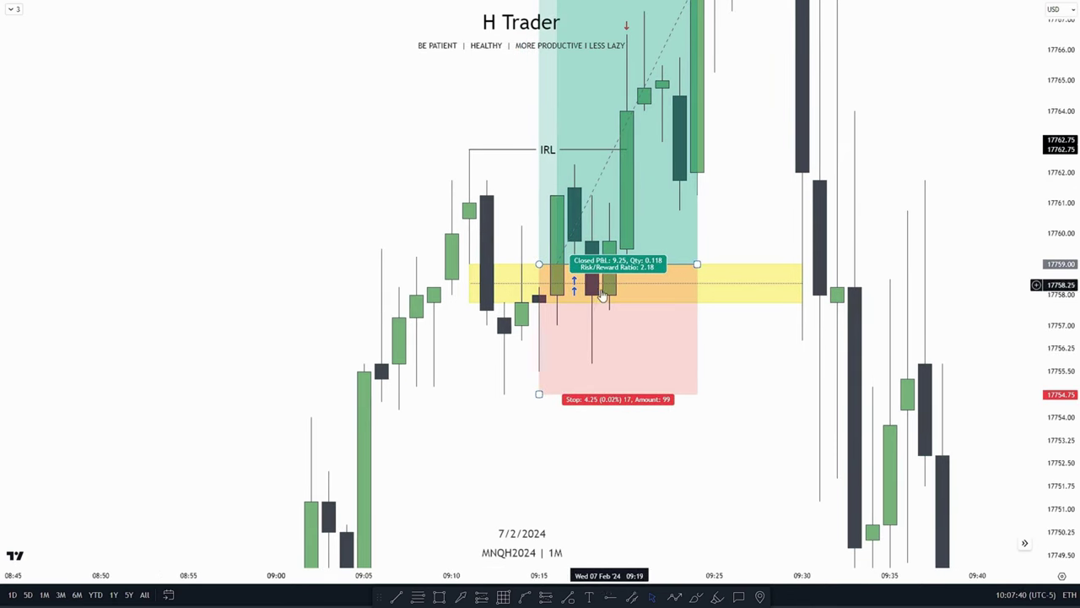
{"action": "left_click_drag", "start_coordinate": [525, 207], "coordinate": [513, 304]}
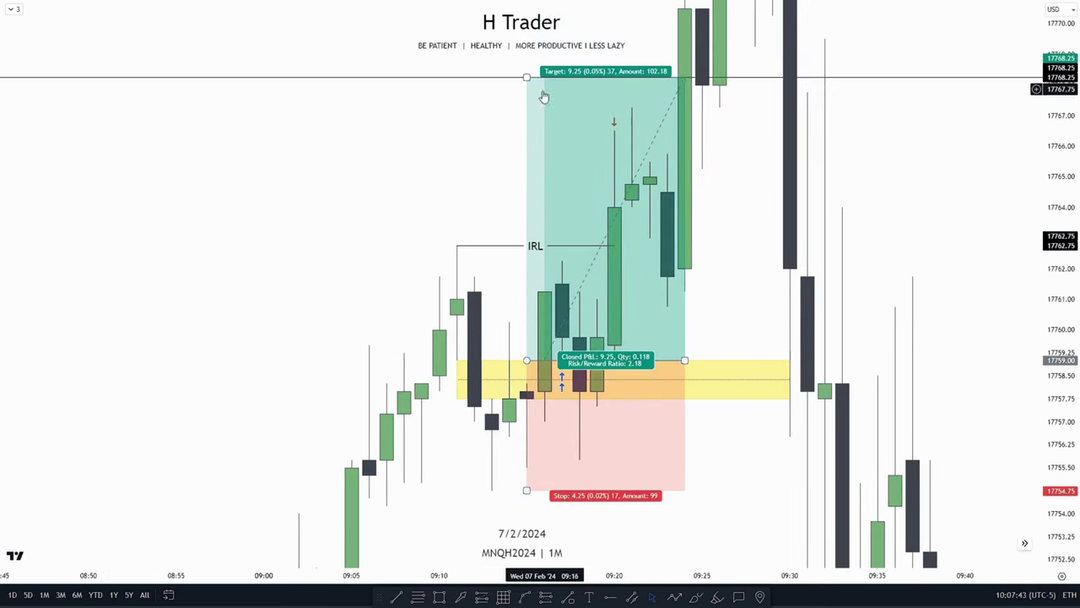
{"action": "left_click_drag", "start_coordinate": [473, 167], "coordinate": [513, 72]}
{"action": "left_click_drag", "start_coordinate": [1058, 185], "coordinate": [1058, 203]}
{"action": "left_click_drag", "start_coordinate": [781, 164], "coordinate": [635, 215]}
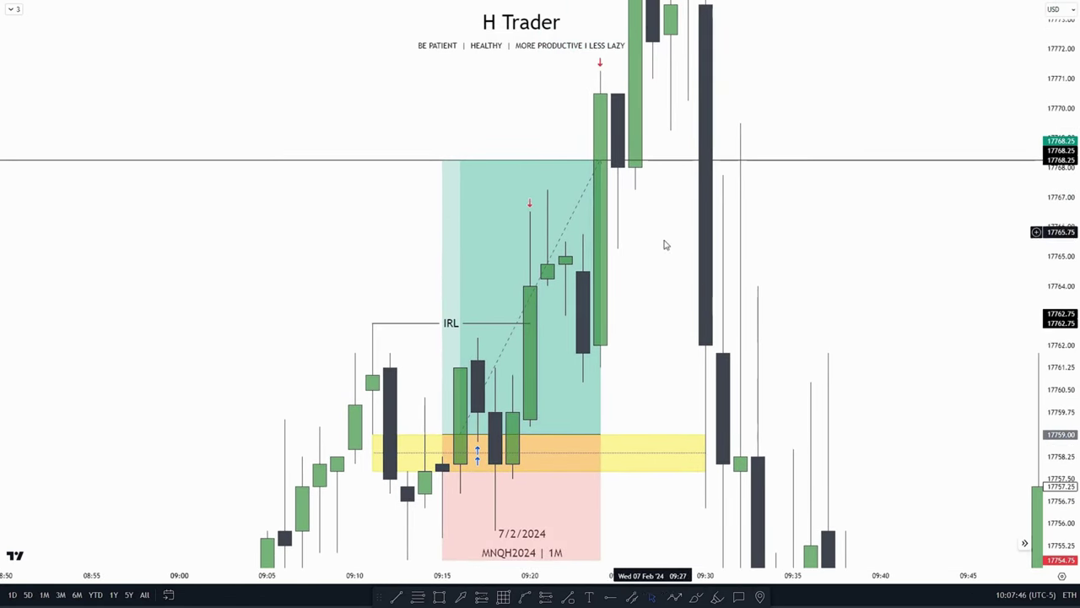
{"action": "left_click_drag", "start_coordinate": [553, 342], "coordinate": [591, 309]}
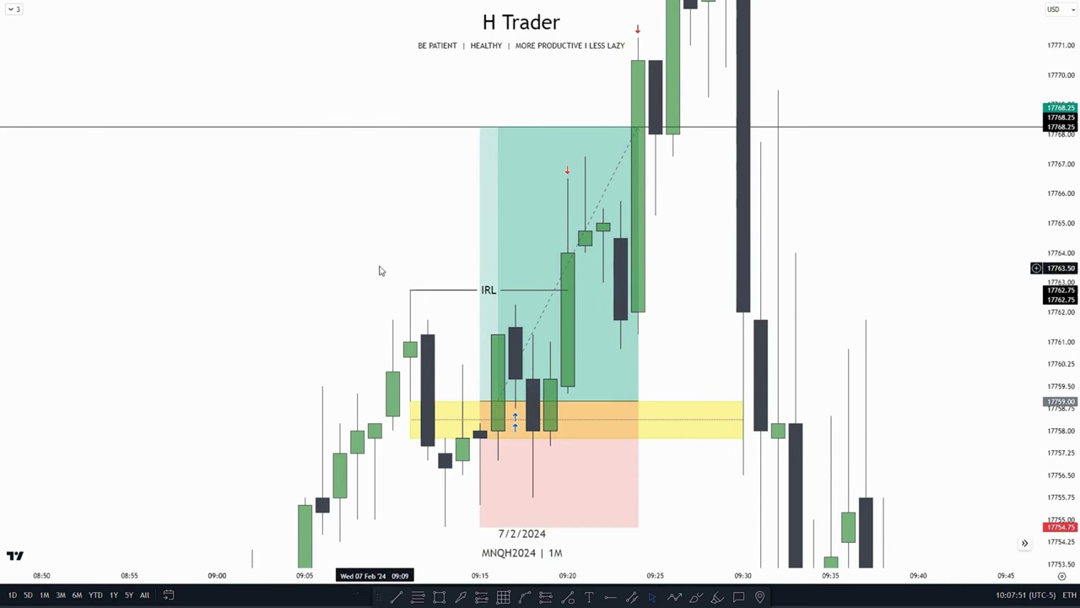
{"action": "left_click_drag", "start_coordinate": [701, 222], "coordinate": [673, 364]}
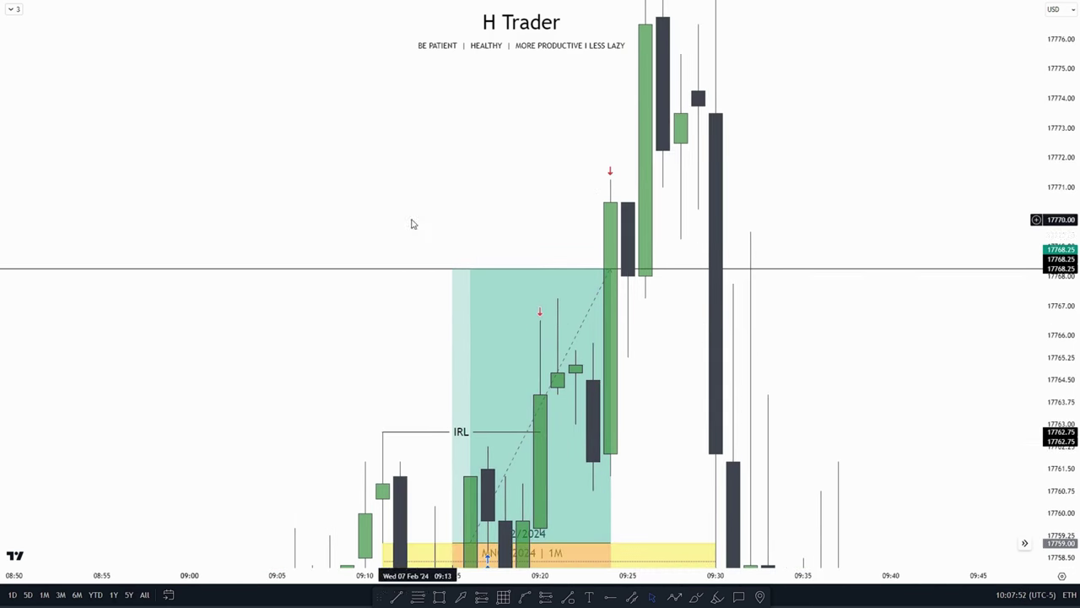
Step: Add the text label SMR on the 1-minute chart and place it above the swing high at 09:26
{"action": "left_click_drag", "start_coordinate": [638, 330], "coordinate": [648, 285]}
{"action": "left_click_drag", "start_coordinate": [1072, 167], "coordinate": [1070, 288]}
{"action": "left_click_drag", "start_coordinate": [929, 366], "coordinate": [881, 311]}
{"action": "left_click_drag", "start_coordinate": [1056, 216], "coordinate": [1055, 256]}
{"action": "left_click_drag", "start_coordinate": [781, 308], "coordinate": [746, 346]}
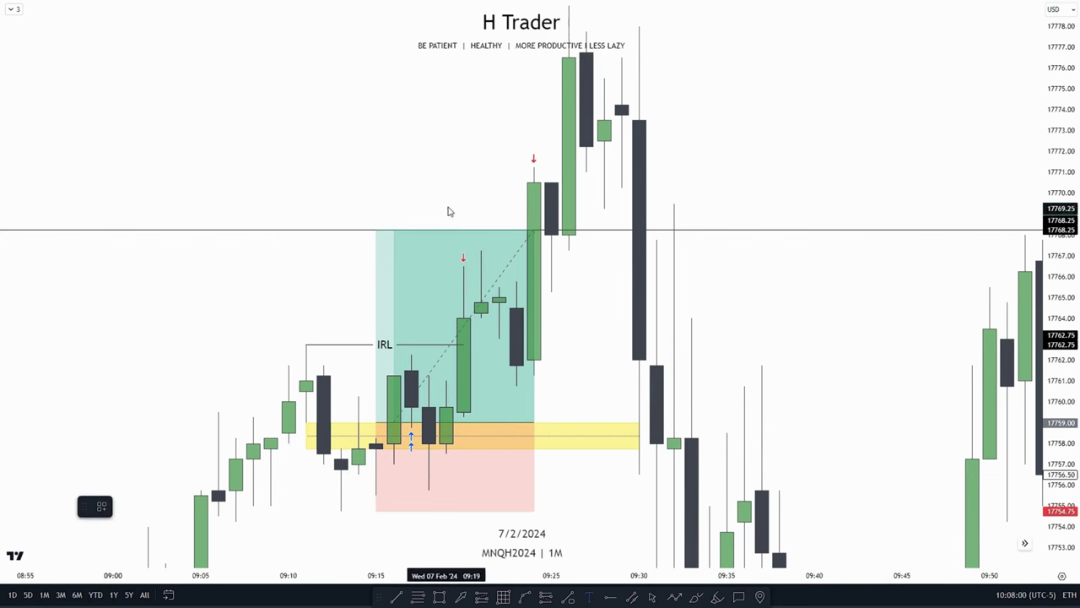
{"action": "left_click", "coordinate": [413, 203]}
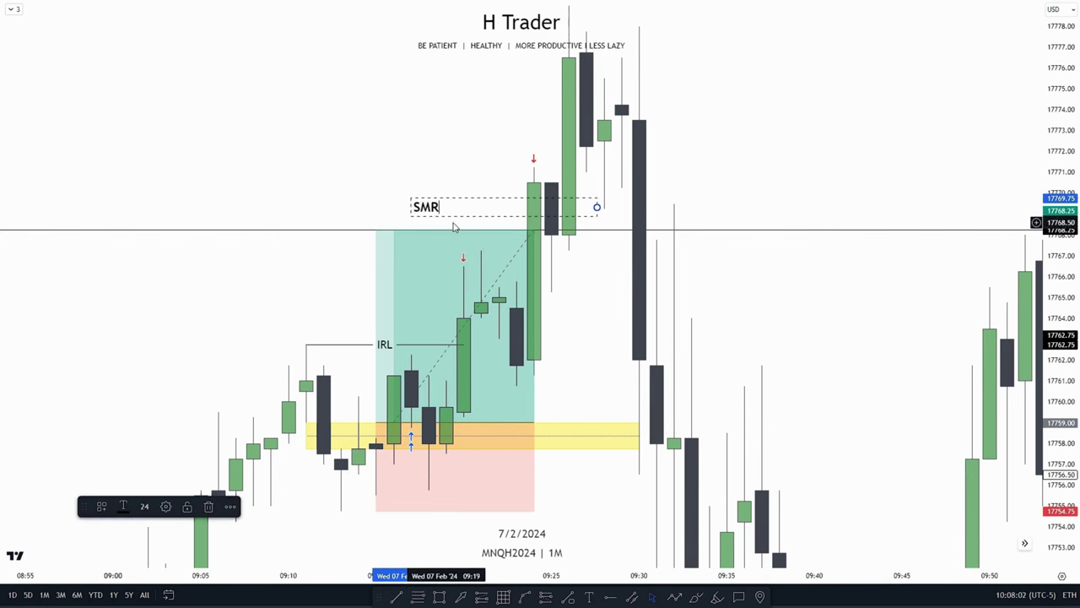
{"action": "left_click", "coordinate": [722, 404]}
{"action": "left_click_drag", "start_coordinate": [720, 406], "coordinate": [737, 511]}
{"action": "left_click_drag", "start_coordinate": [449, 311], "coordinate": [574, 93]}
{"action": "left_click", "coordinate": [743, 129]}
{"action": "left_click_drag", "start_coordinate": [1061, 126], "coordinate": [1060, 196]}
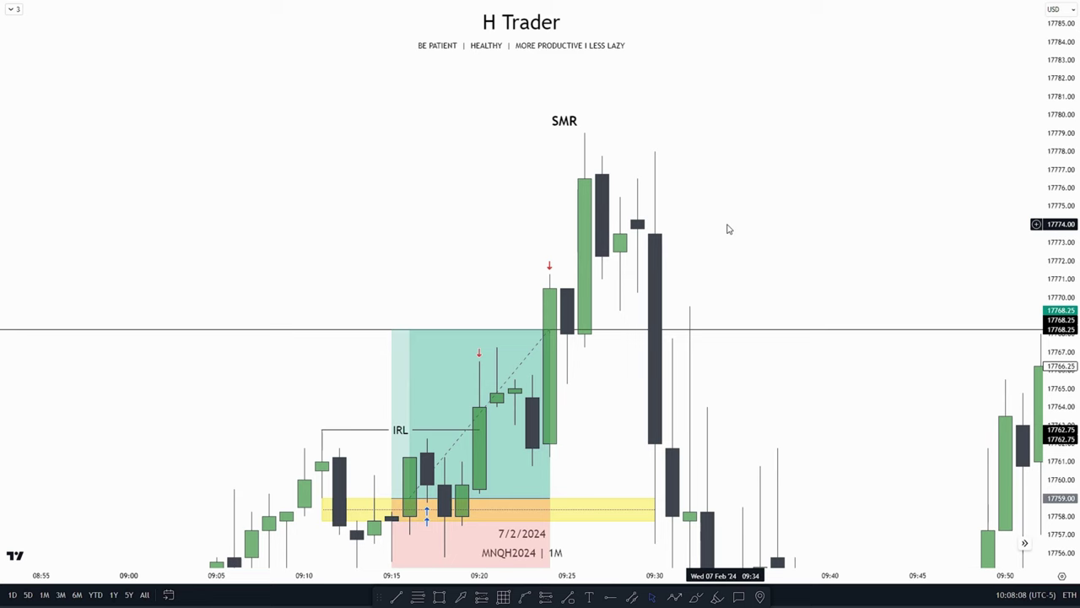
Step: Delete the long position drawn at 09:15 on the 1-minute chart
{"action": "scroll", "coordinate": [751, 357], "scroll_direction": "down", "scroll_amount": 1}
{"action": "left_click_drag", "start_coordinate": [819, 360], "coordinate": [765, 333]}
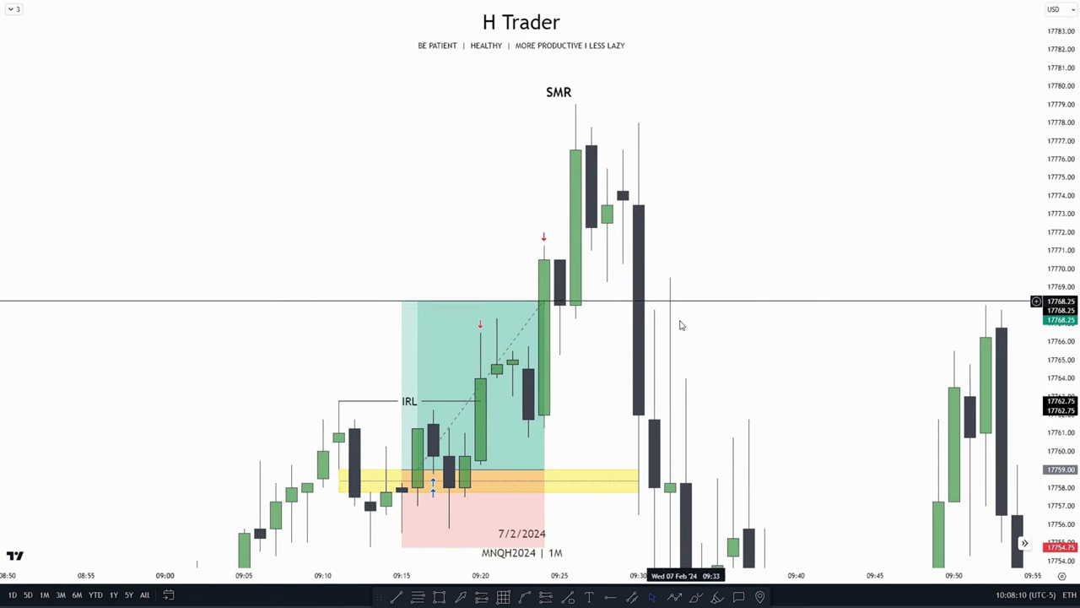
{"action": "left_click_drag", "start_coordinate": [829, 365], "coordinate": [802, 332]}
{"action": "left_click_drag", "start_coordinate": [1048, 287], "coordinate": [1047, 315]}
{"action": "left_click_drag", "start_coordinate": [653, 380], "coordinate": [681, 297]}
{"action": "left_click", "coordinate": [486, 394]}
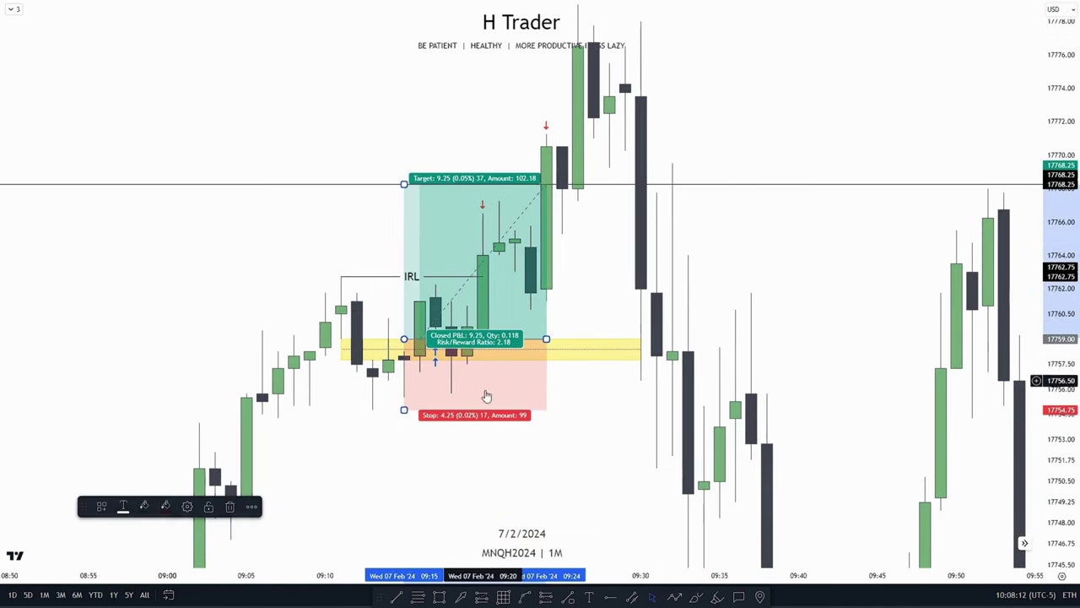
{"action": "key", "text": "Delete"}
{"action": "left_click_drag", "start_coordinate": [509, 486], "coordinate": [506, 422]}
{"action": "left_click", "coordinate": [398, 593]}
{"action": "left_click", "coordinate": [370, 346]}
{"action": "left_click", "coordinate": [666, 275]}
{"action": "key", "text": "Delete"}
Step: Draw horizontal trend lines rightward from the swing lows at 09:23 (17760.75), 09:18 (17755.75) and 09:13
{"action": "scroll", "coordinate": [557, 452], "scroll_direction": "down", "scroll_amount": 1}
{"action": "scroll", "coordinate": [557, 452], "scroll_direction": "down", "scroll_amount": 1}
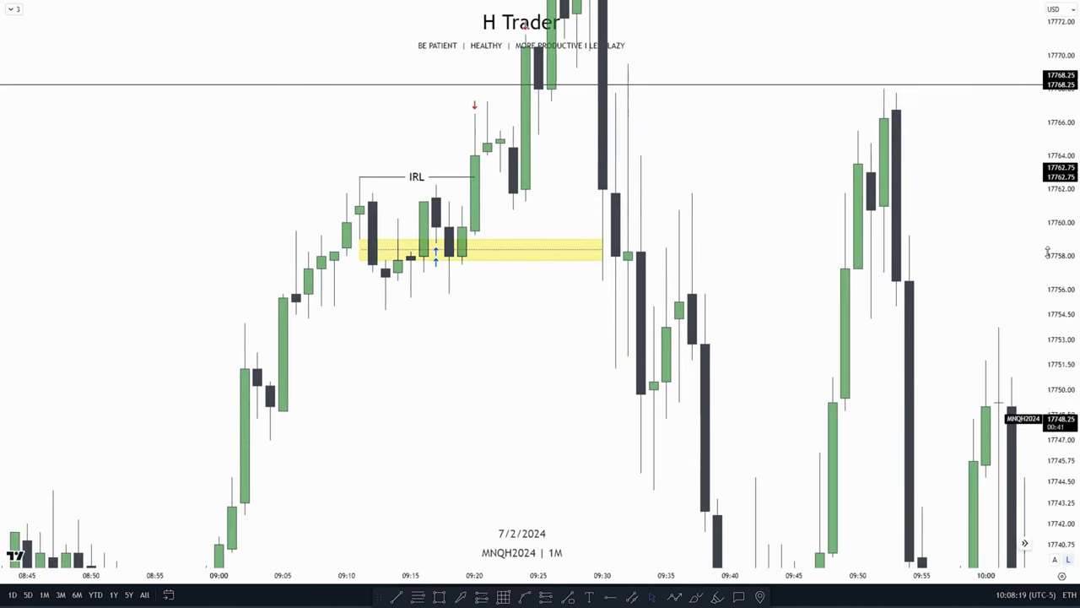
{"action": "left_click", "coordinate": [396, 597]}
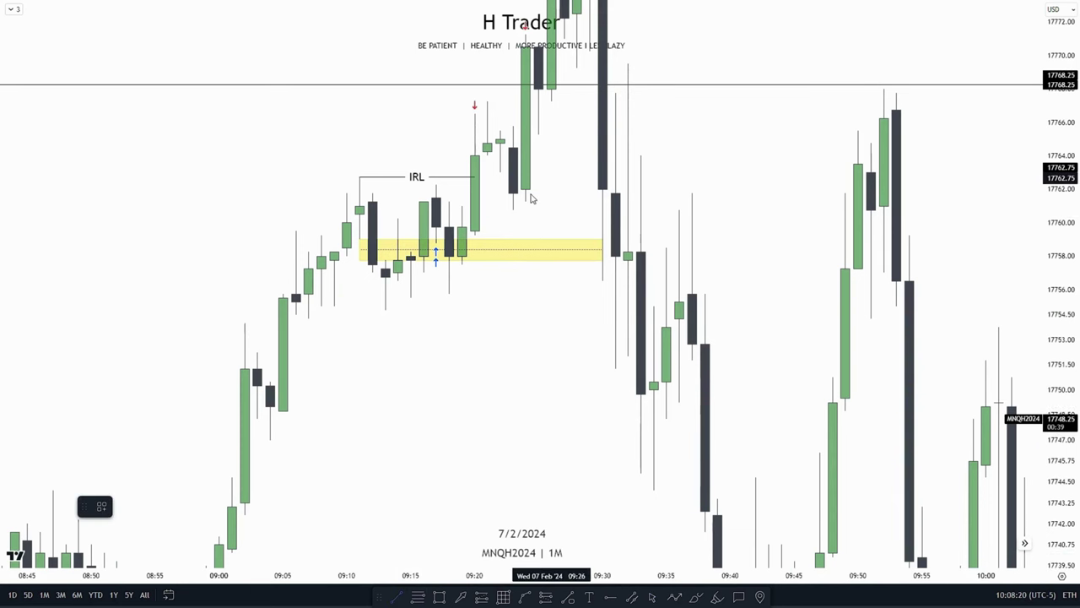
{"action": "left_click_drag", "start_coordinate": [514, 210], "coordinate": [613, 210]}
{"action": "left_click", "coordinate": [439, 279]}
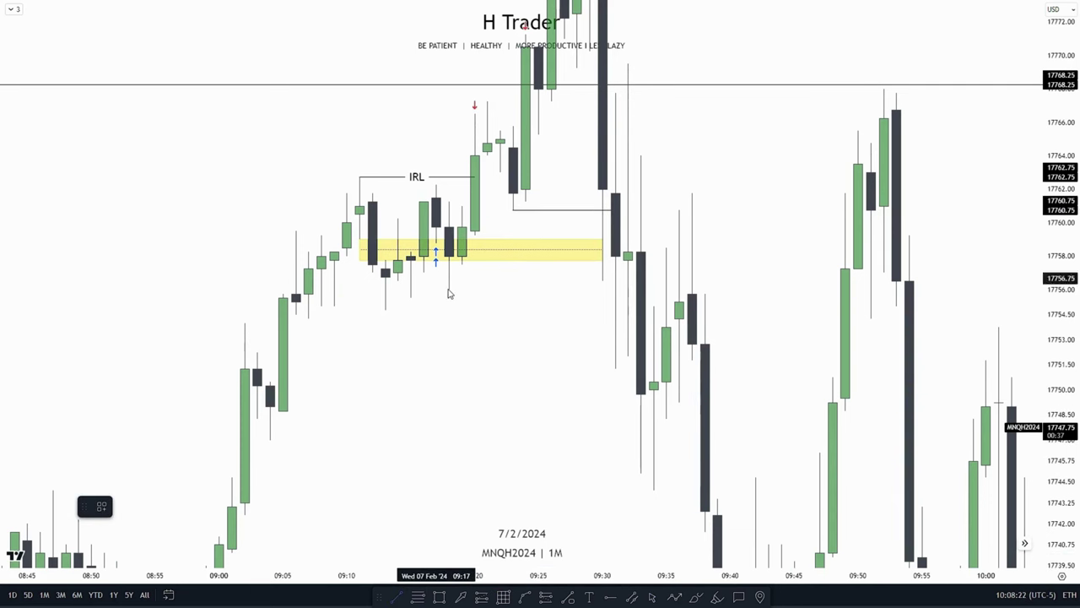
{"action": "left_click_drag", "start_coordinate": [450, 294], "coordinate": [653, 293]}
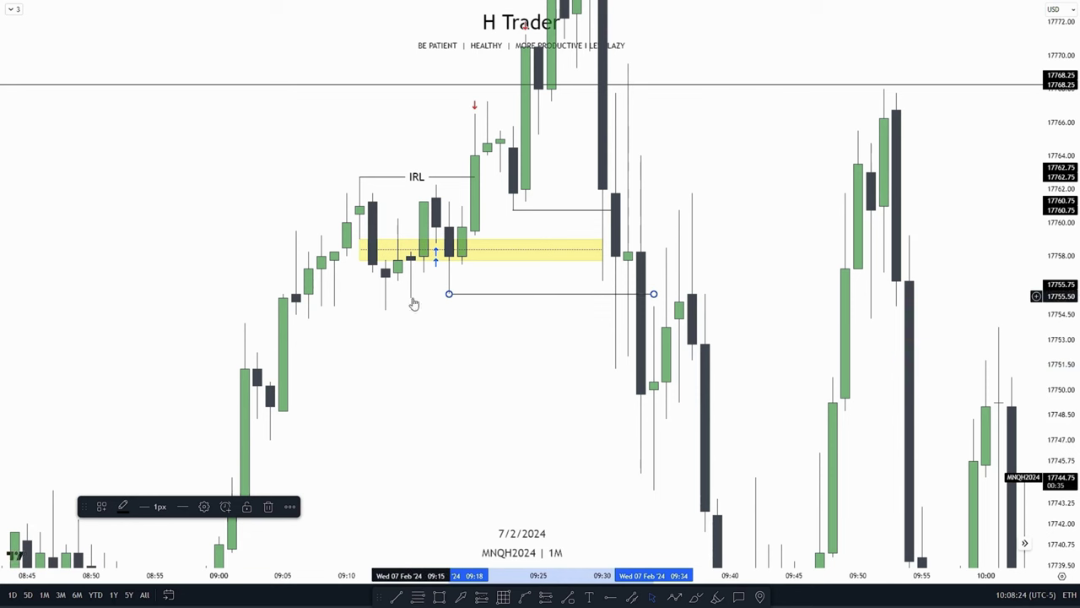
{"action": "left_click", "coordinate": [382, 331]}
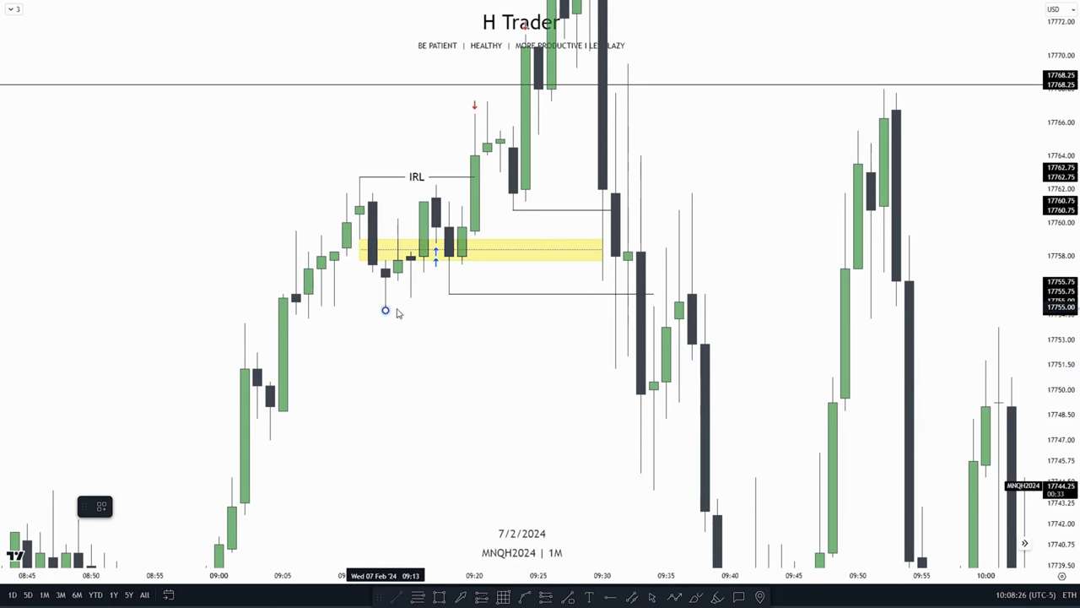
{"action": "left_click_drag", "start_coordinate": [386, 310], "coordinate": [653, 310]}
Step: Delete the three horizontal trend lines extending from the swing lows
{"action": "key", "text": "Delete"}
{"action": "left_click", "coordinate": [477, 294]}
{"action": "key", "text": "Delete"}
{"action": "left_click", "coordinate": [552, 210]}
{"action": "key", "text": "Delete"}
{"action": "left_click_drag", "start_coordinate": [884, 130], "coordinate": [896, 260]}
{"action": "left_click_drag", "start_coordinate": [635, 127], "coordinate": [600, 197]}
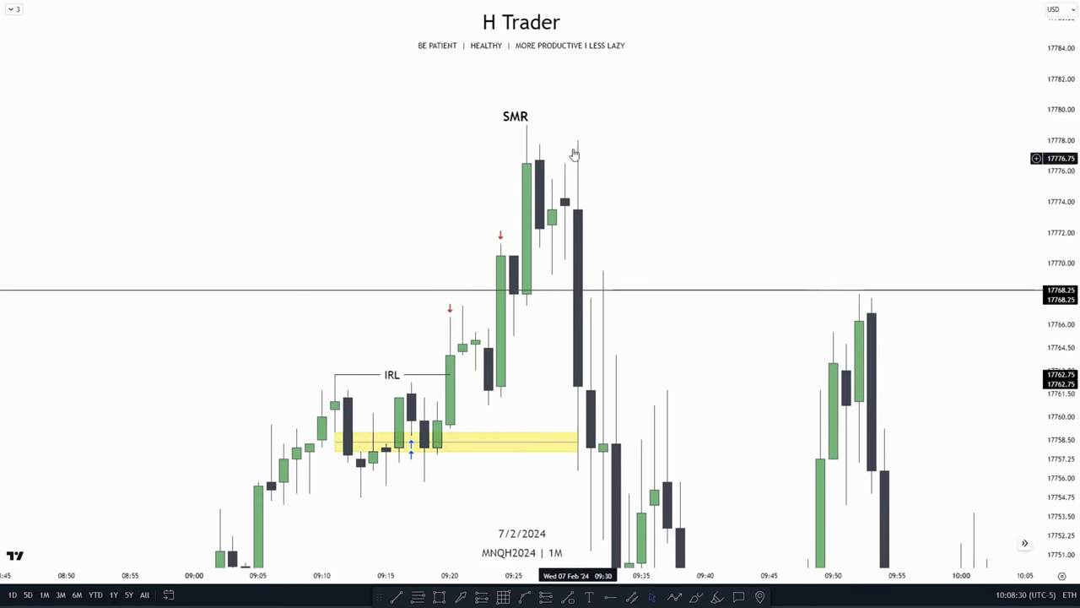
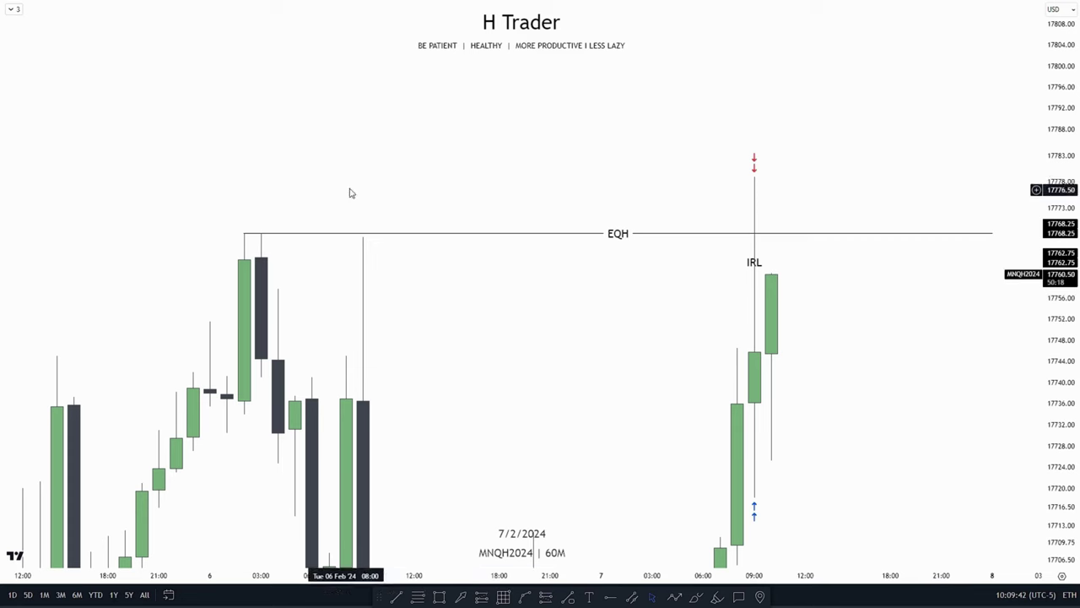
Step: Switch the MNQH2024 chart from 60 minutes to the 1-minute interval and bring the IRL setup into view
{"action": "left_click_drag", "start_coordinate": [598, 335], "coordinate": [497, 313]}
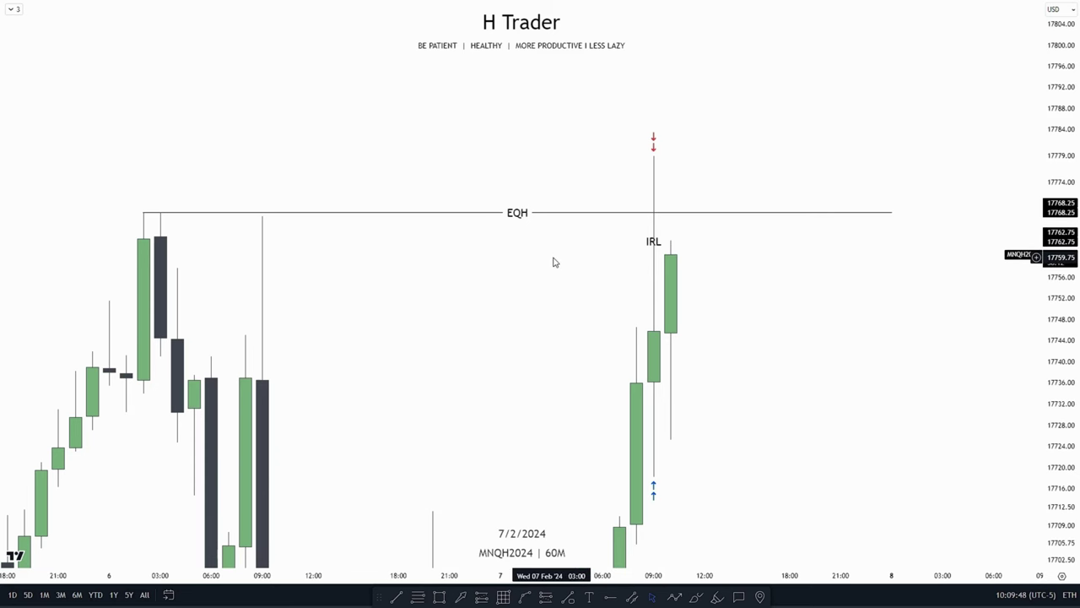
{"action": "key", "text": "1"}
{"action": "key", "text": "Return"}
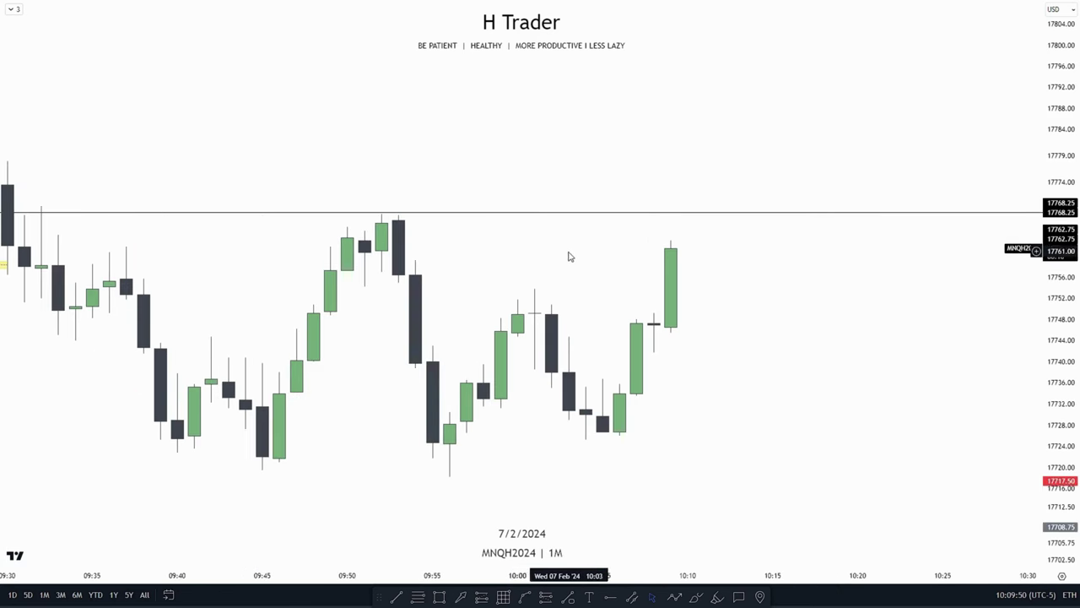
{"action": "scroll", "coordinate": [568, 252], "scroll_direction": "down", "scroll_amount": 4}
{"action": "left_click_drag", "start_coordinate": [581, 295], "coordinate": [857, 375]}
{"action": "left_click_drag", "start_coordinate": [1068, 493], "coordinate": [1067, 157]}
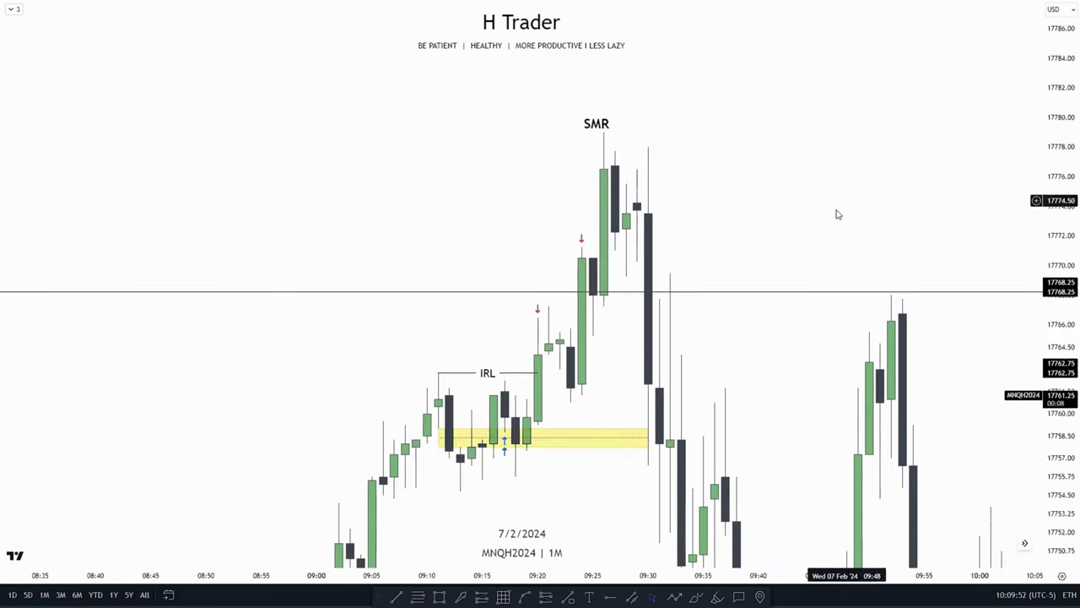
{"action": "left_click_drag", "start_coordinate": [789, 308], "coordinate": [846, 237]}
{"action": "left_click_drag", "start_coordinate": [1065, 447], "coordinate": [1055, 307]}
{"action": "left_click_drag", "start_coordinate": [817, 269], "coordinate": [875, 207]}
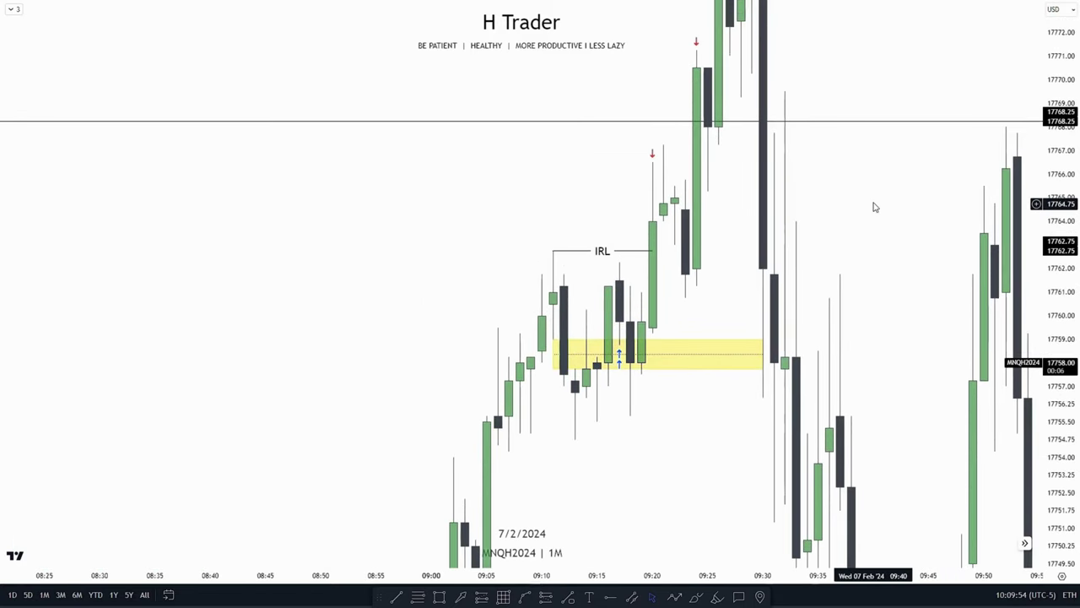
Step: Examine the price action around the IRL line, the yellow rectangle and the execution arrows on the 1-minute chart
{"action": "scroll", "coordinate": [875, 207], "scroll_direction": "up", "scroll_amount": 2}
{"action": "left_click_drag", "start_coordinate": [631, 439], "coordinate": [676, 375]}
{"action": "left_click_drag", "start_coordinate": [1072, 311], "coordinate": [1071, 237]}
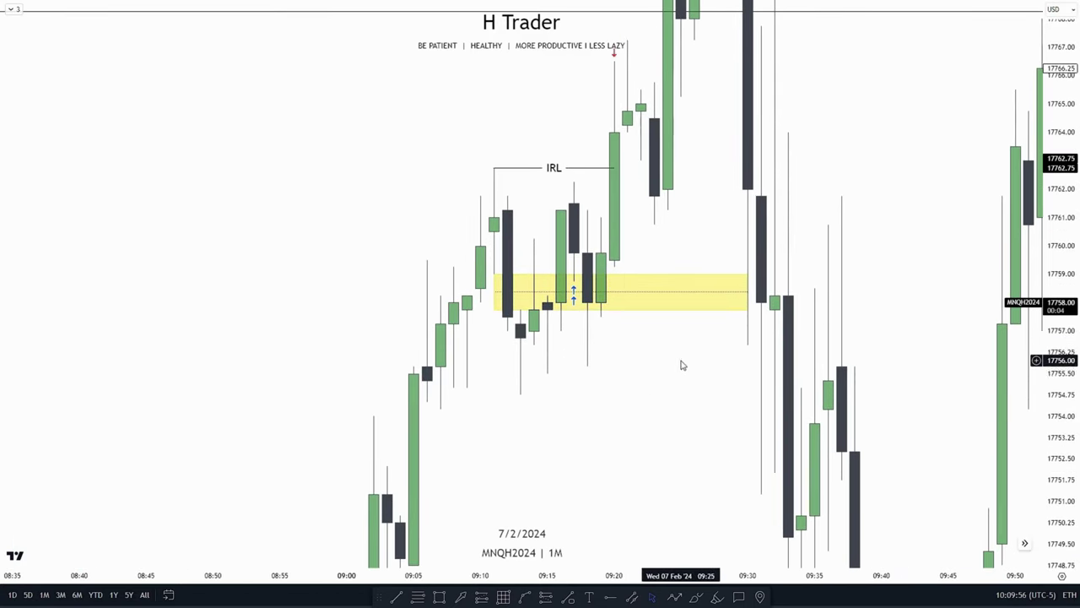
{"action": "left_click_drag", "start_coordinate": [682, 363], "coordinate": [644, 465]}
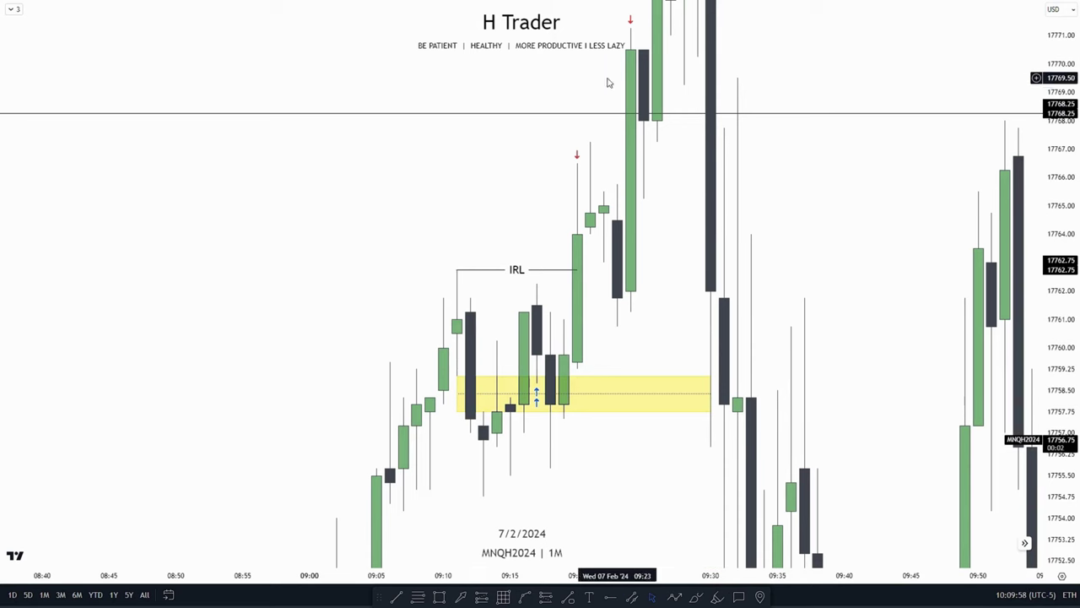
{"action": "scroll", "coordinate": [589, 65], "scroll_direction": "up", "scroll_amount": 1}
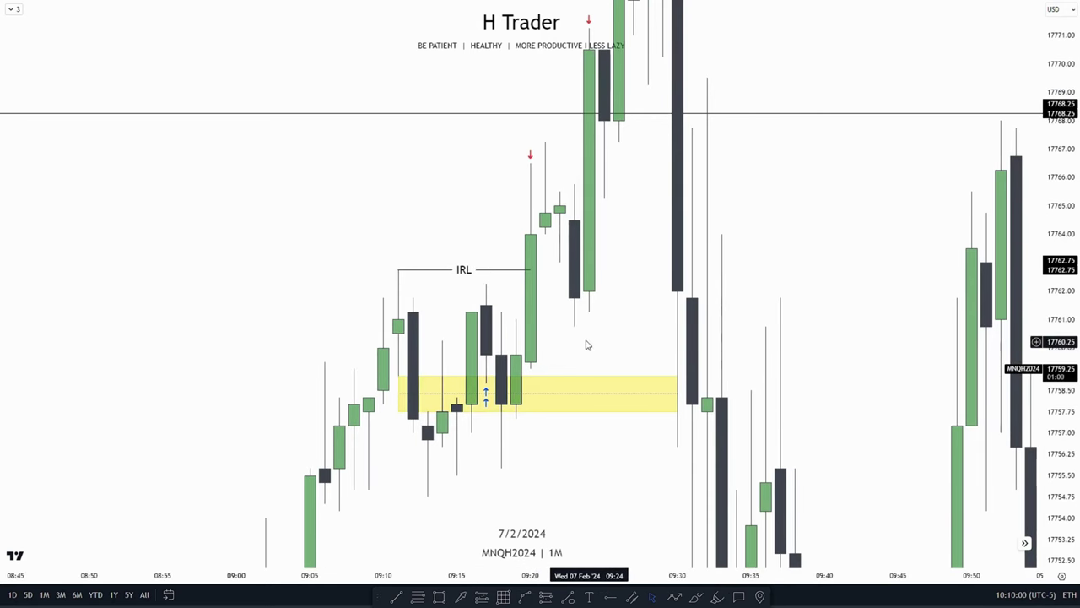
{"action": "left_click_drag", "start_coordinate": [627, 340], "coordinate": [723, 250]}
{"action": "left_click_drag", "start_coordinate": [1004, 404], "coordinate": [1011, 378]}
{"action": "left_click_drag", "start_coordinate": [1055, 426], "coordinate": [1054, 337]}
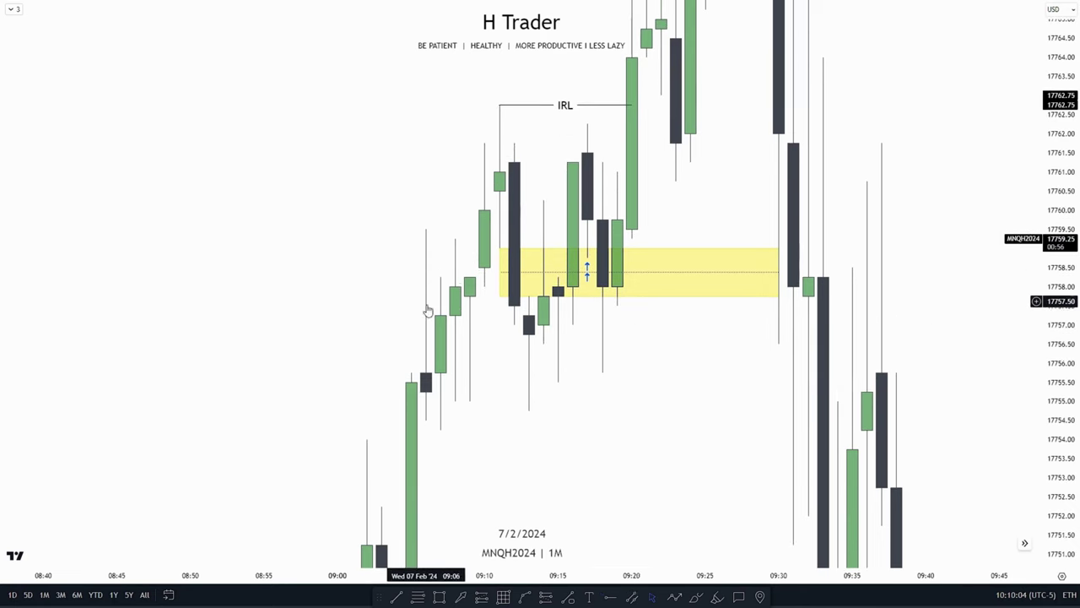
{"action": "left_click_drag", "start_coordinate": [667, 340], "coordinate": [660, 456]}
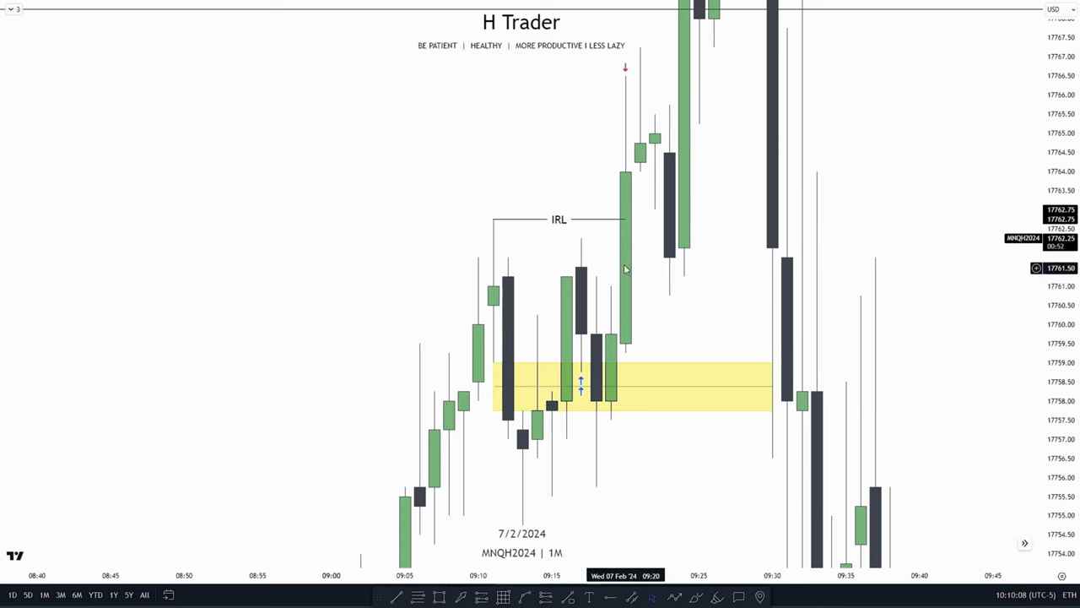
Step: Place a long position at 09:15 with entry 17759.00 on the yellow rectangle's upper edge, stop 17754.75 and target 17768.25
{"action": "left_click_drag", "start_coordinate": [533, 203], "coordinate": [486, 145]}
{"action": "left_click", "coordinate": [481, 596]}
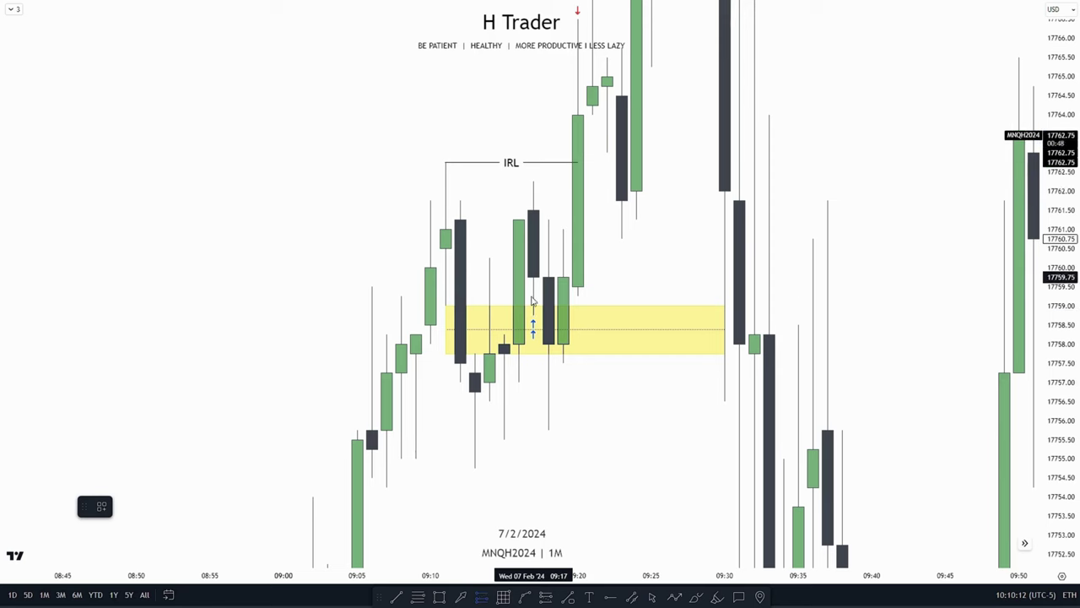
{"action": "left_click", "coordinate": [544, 313]}
{"action": "left_click_drag", "start_coordinate": [595, 357], "coordinate": [565, 346]}
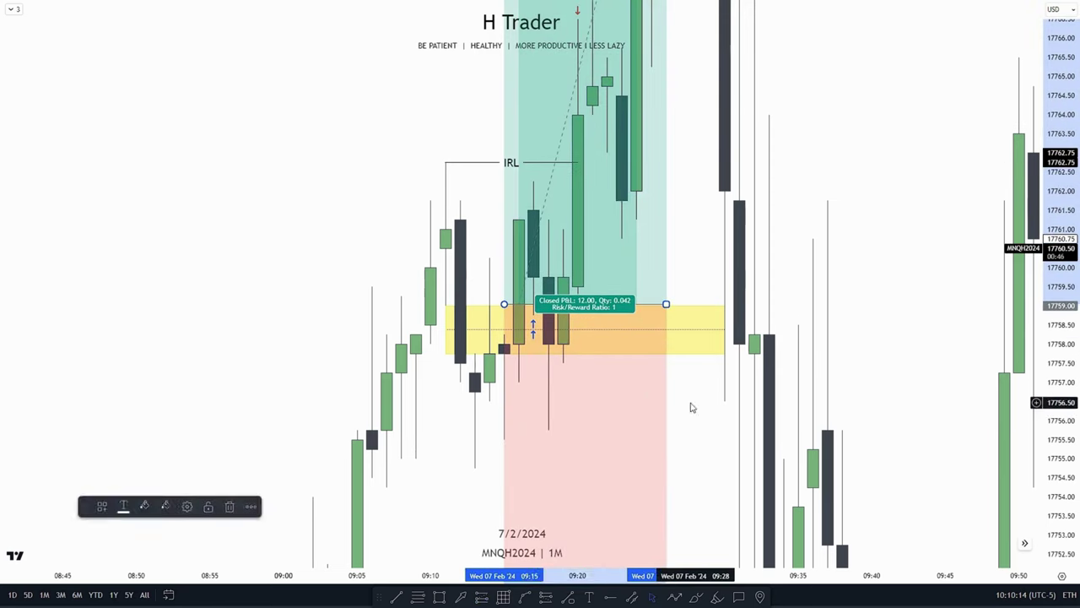
{"action": "left_click_drag", "start_coordinate": [690, 405], "coordinate": [659, 239]}
{"action": "left_click_drag", "start_coordinate": [673, 424], "coordinate": [661, 255]}
{"action": "left_click_drag", "start_coordinate": [460, 430], "coordinate": [488, 230]}
{"action": "scroll", "coordinate": [760, 138], "scroll_direction": "up", "scroll_amount": 8}
{"action": "scroll", "coordinate": [778, 176], "scroll_direction": "down", "scroll_amount": 3}
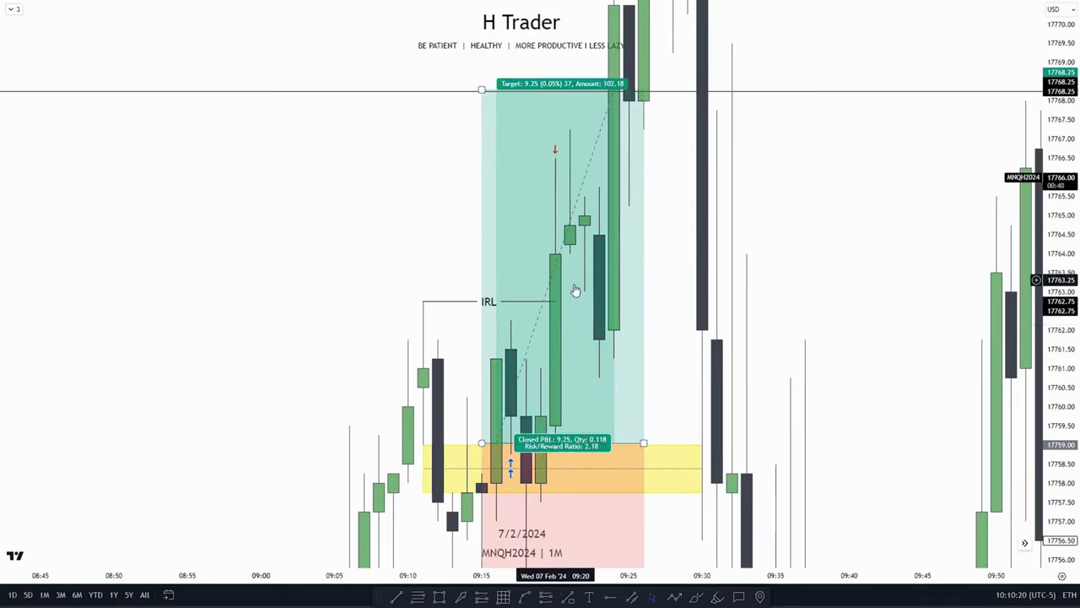
Step: Try a tighter stop at 17758.25 on the long position, then delete the position
{"action": "scroll", "coordinate": [489, 463], "scroll_direction": "down", "scroll_amount": 3}
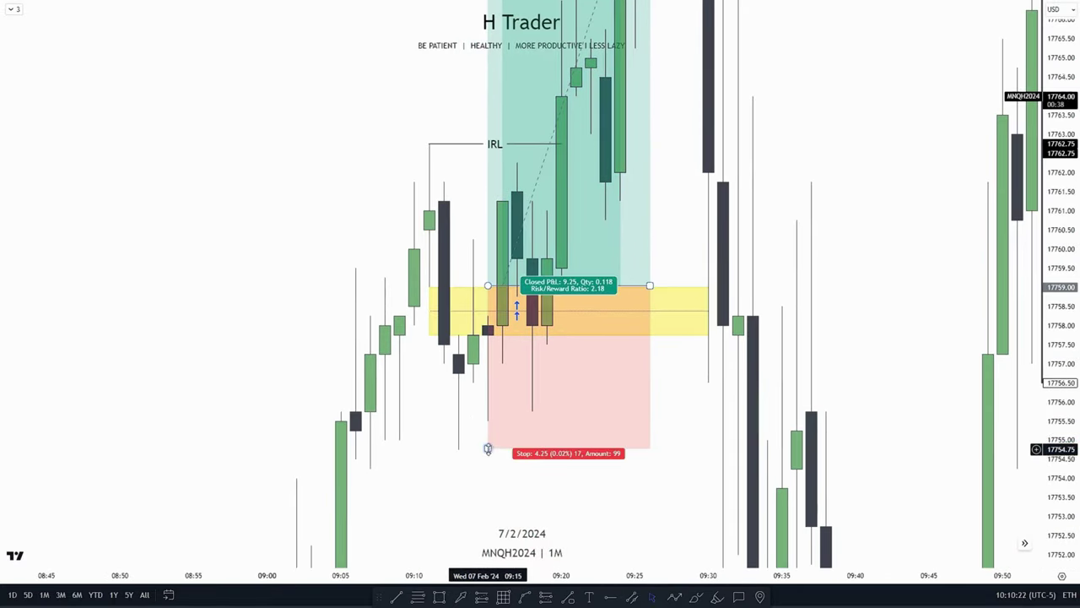
{"action": "left_click_drag", "start_coordinate": [488, 447], "coordinate": [487, 314]}
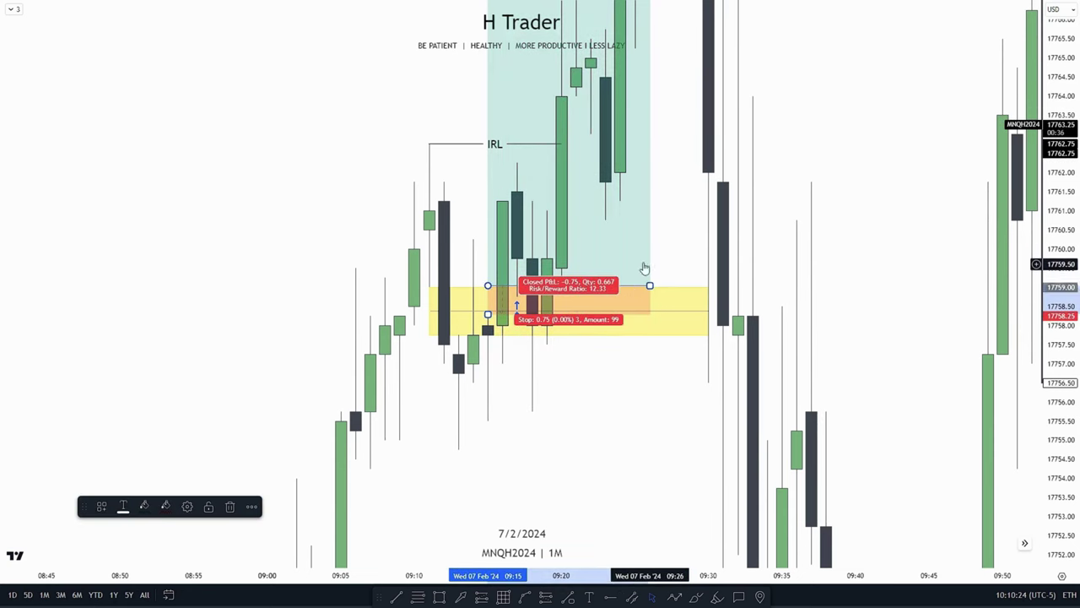
{"action": "key", "text": "Delete"}
Step: Examine the 1-minute move from the yellow rectangle through the IRL line and the 17768.25 EQH line
{"action": "left_click_drag", "start_coordinate": [654, 243], "coordinate": [690, 367]}
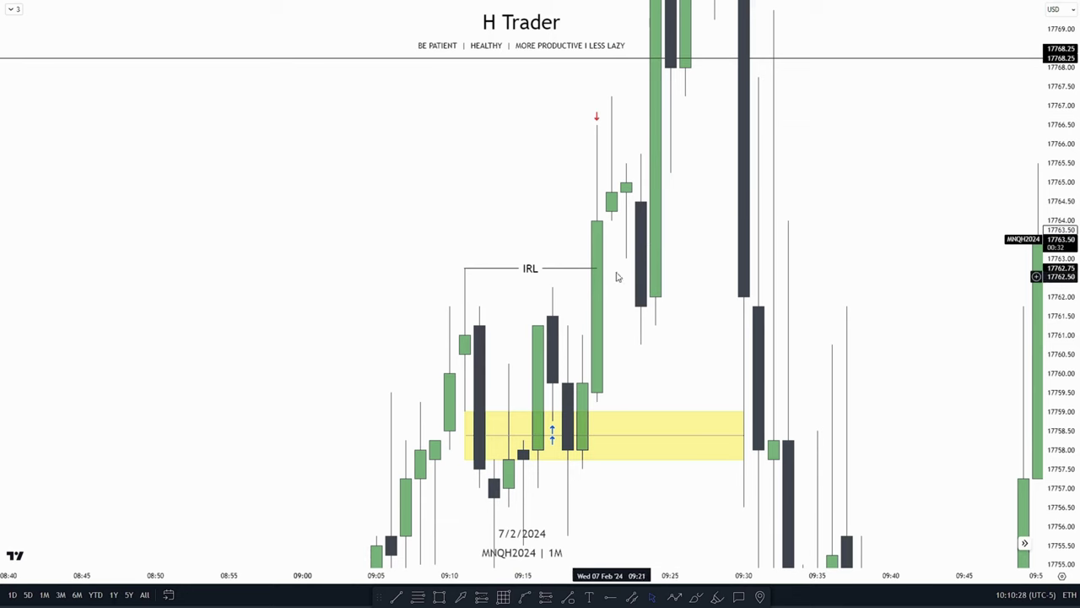
{"action": "left_click_drag", "start_coordinate": [692, 229], "coordinate": [656, 320]}
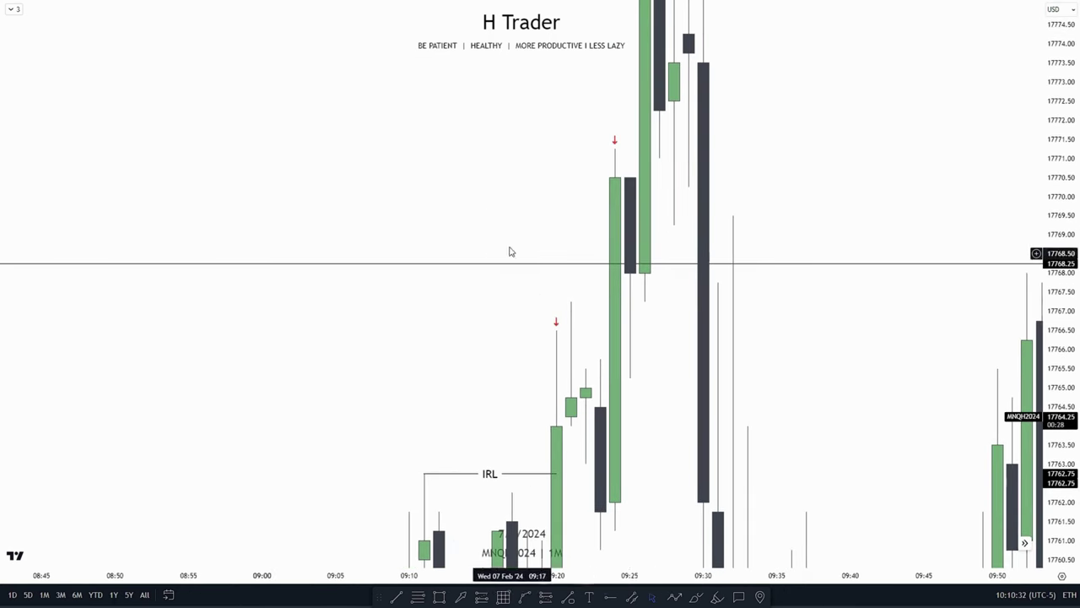
{"action": "left_click_drag", "start_coordinate": [677, 372], "coordinate": [689, 220]}
{"action": "left_click_drag", "start_coordinate": [659, 349], "coordinate": [685, 274]}
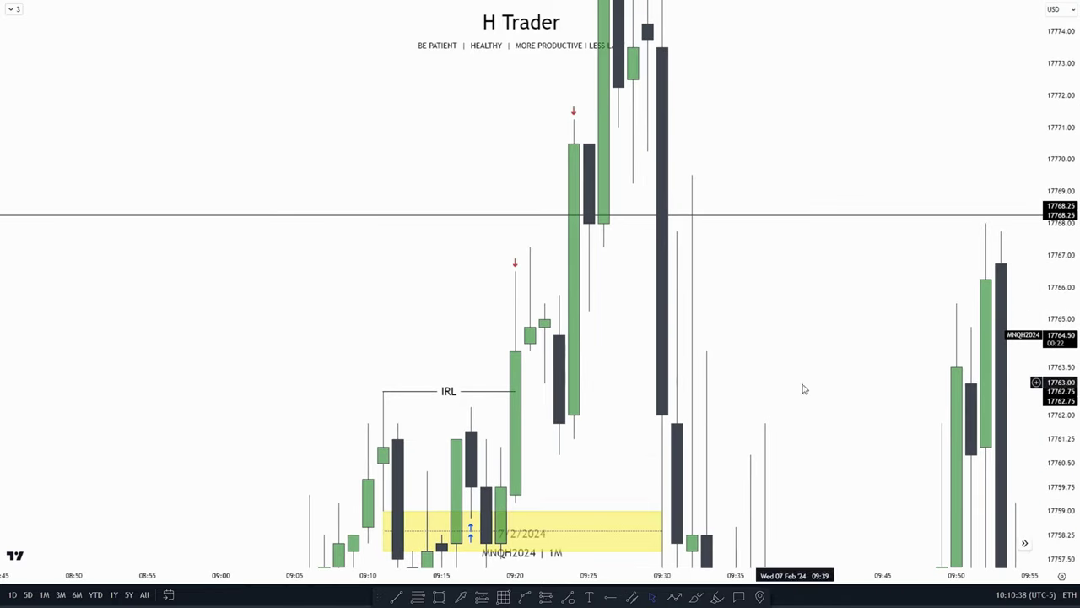
{"action": "left_click_drag", "start_coordinate": [625, 283], "coordinate": [642, 330]}
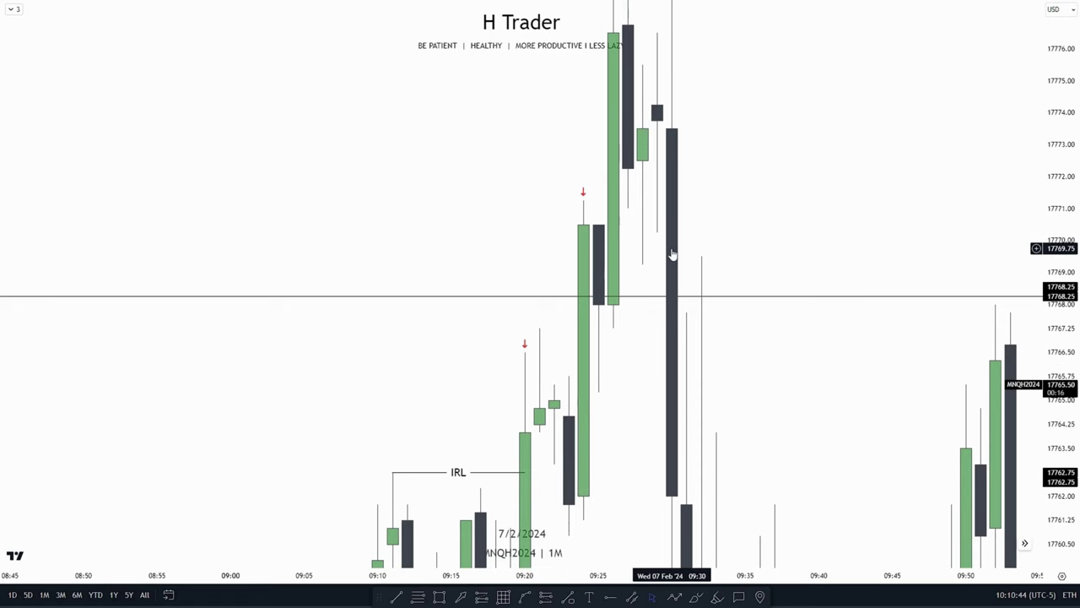
{"action": "left_click_drag", "start_coordinate": [805, 187], "coordinate": [863, 11]}
{"action": "left_click_drag", "start_coordinate": [1060, 118], "coordinate": [1060, 287]}
{"action": "scroll", "coordinate": [911, 363], "scroll_direction": "down", "scroll_amount": 3}
{"action": "left_click_drag", "start_coordinate": [791, 439], "coordinate": [741, 307]}
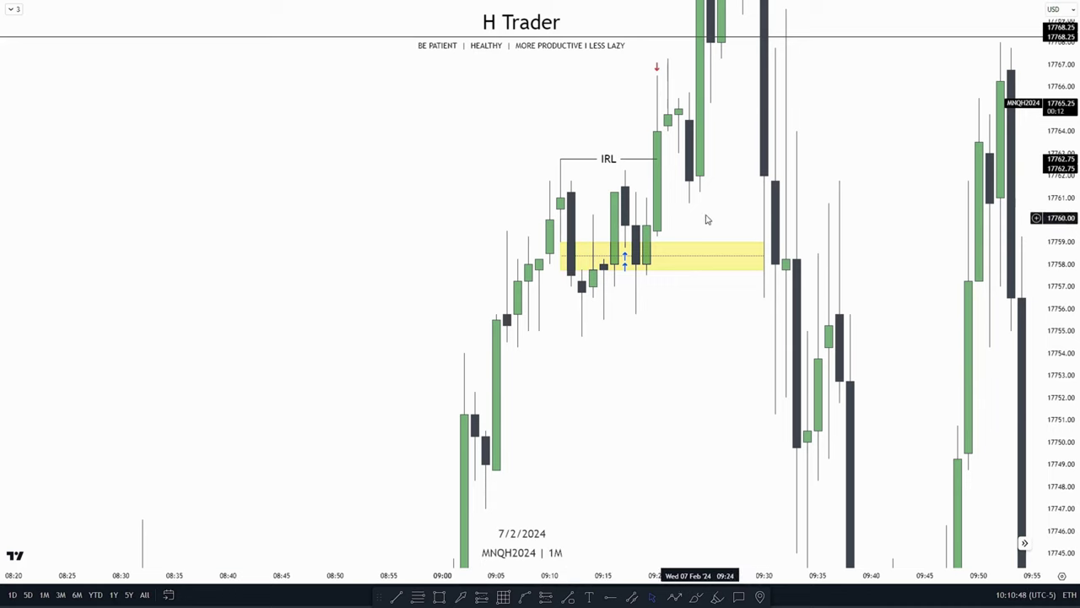
{"action": "scroll", "coordinate": [707, 220], "scroll_direction": "up", "scroll_amount": 3}
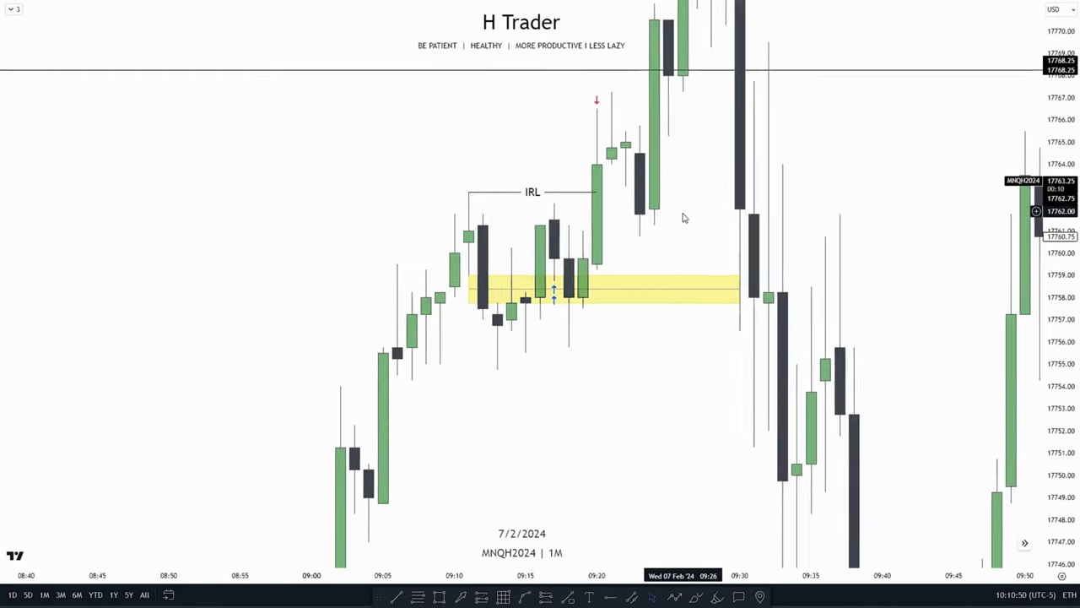
{"action": "scroll", "coordinate": [684, 218], "scroll_direction": "up", "scroll_amount": 1}
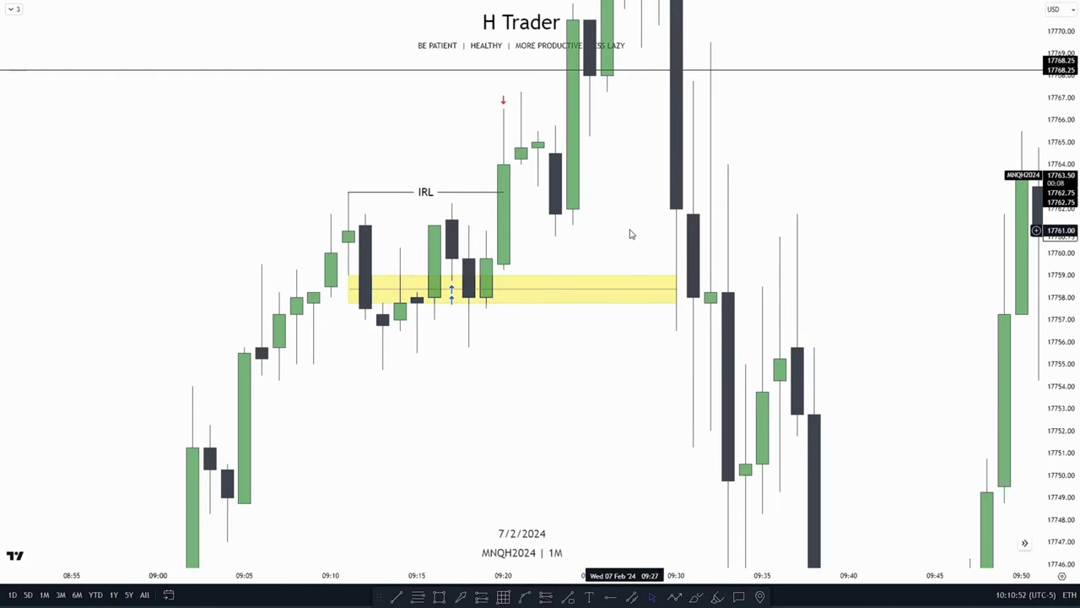
{"action": "left_click_drag", "start_coordinate": [629, 234], "coordinate": [669, 320]}
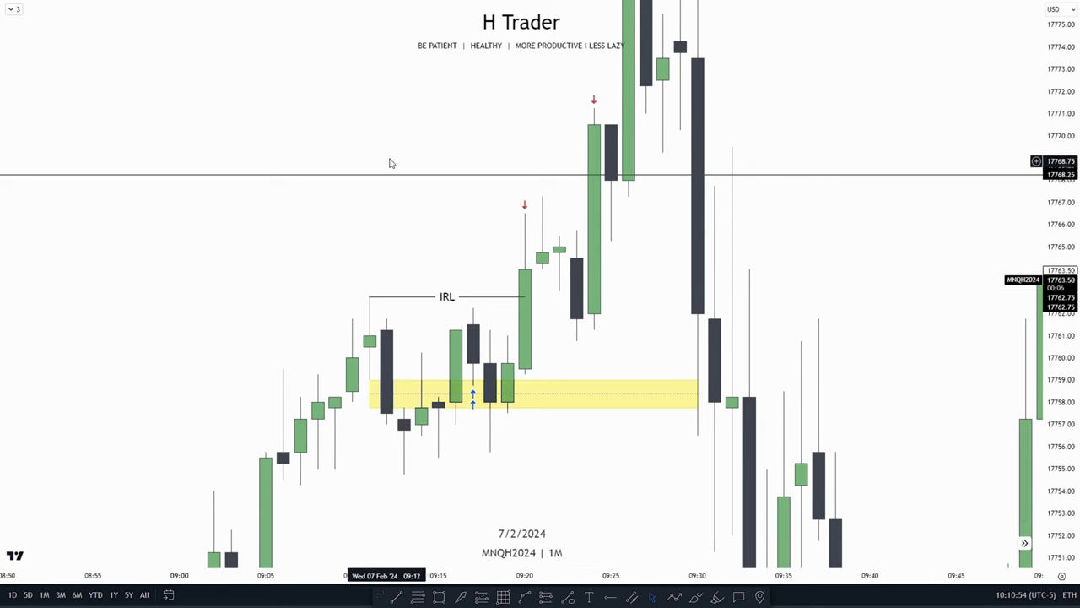
{"action": "left_click_drag", "start_coordinate": [1078, 401], "coordinate": [1065, 291]}
{"action": "left_click_drag", "start_coordinate": [820, 299], "coordinate": [881, 305]}
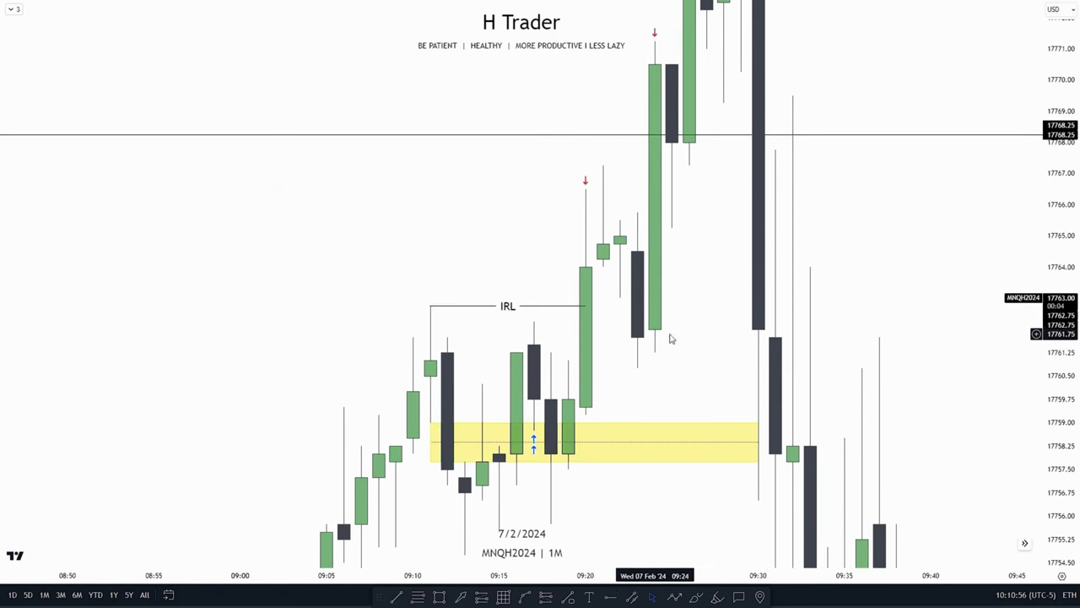
{"action": "left_click_drag", "start_coordinate": [675, 380], "coordinate": [707, 351]}
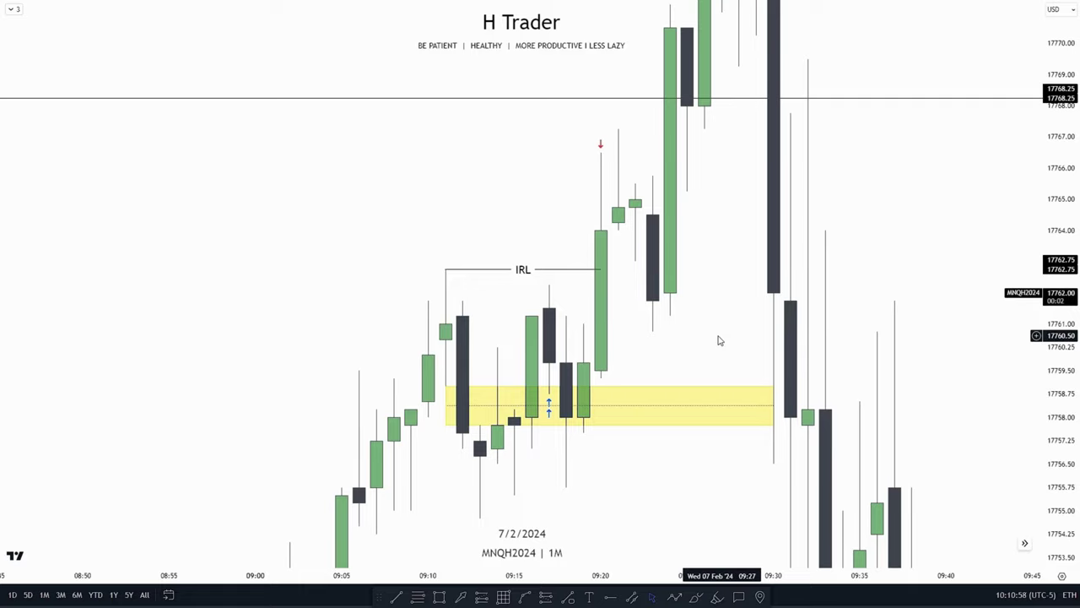